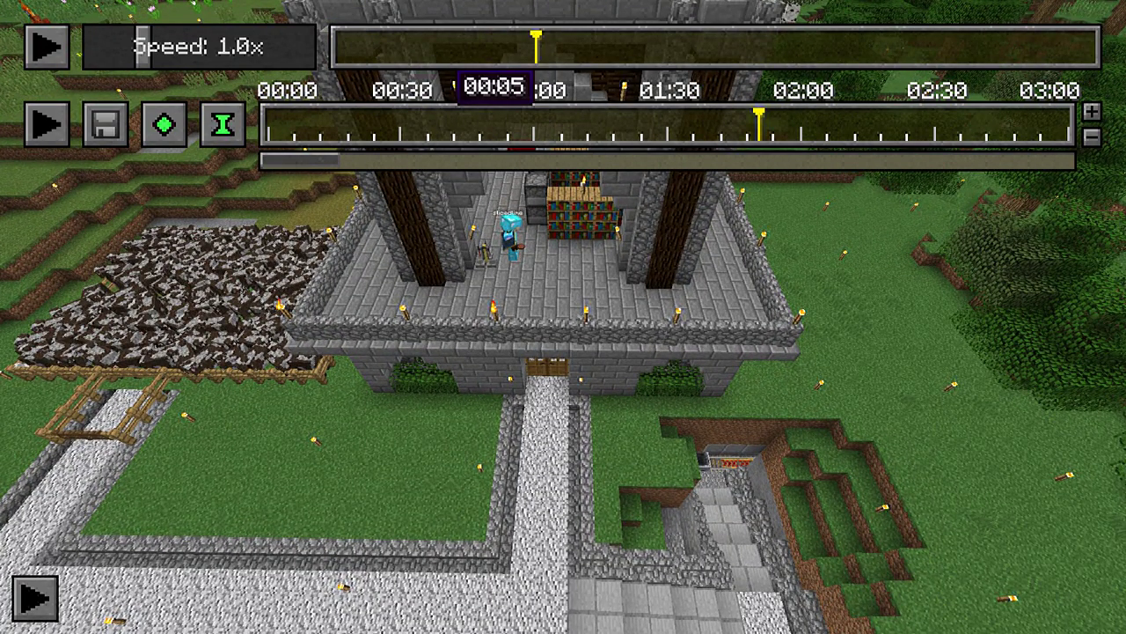
Jump the replay to an earlier moment, play a short stretch, and pause it while raising the camera above the castle.
{"action": "left_click", "coordinate": [438, 51]}
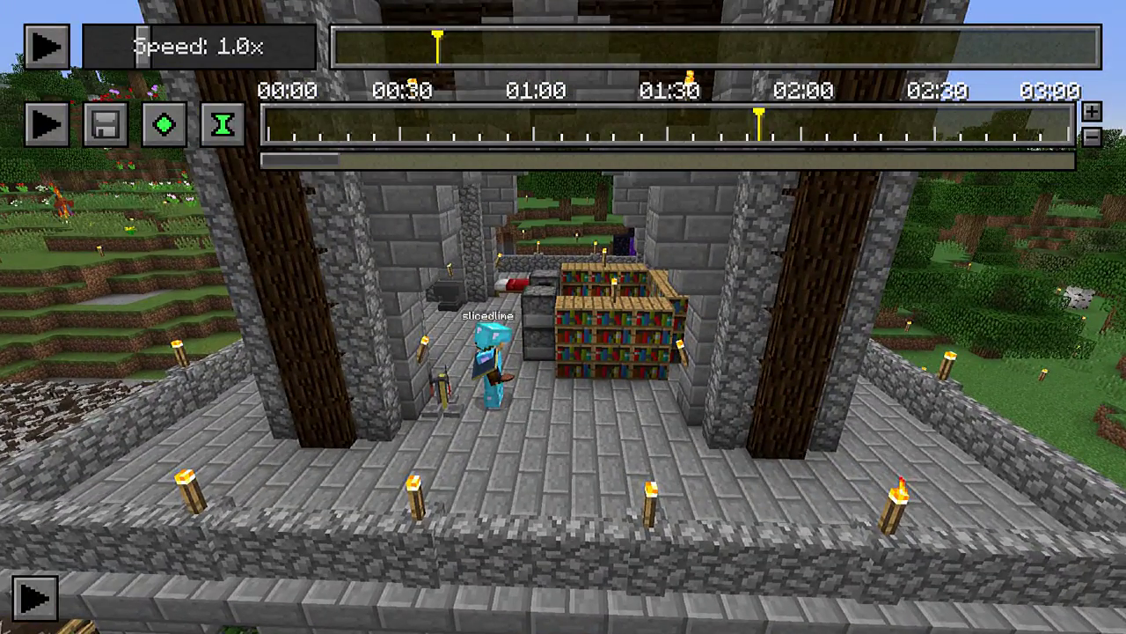
{"action": "key", "text": "p"}
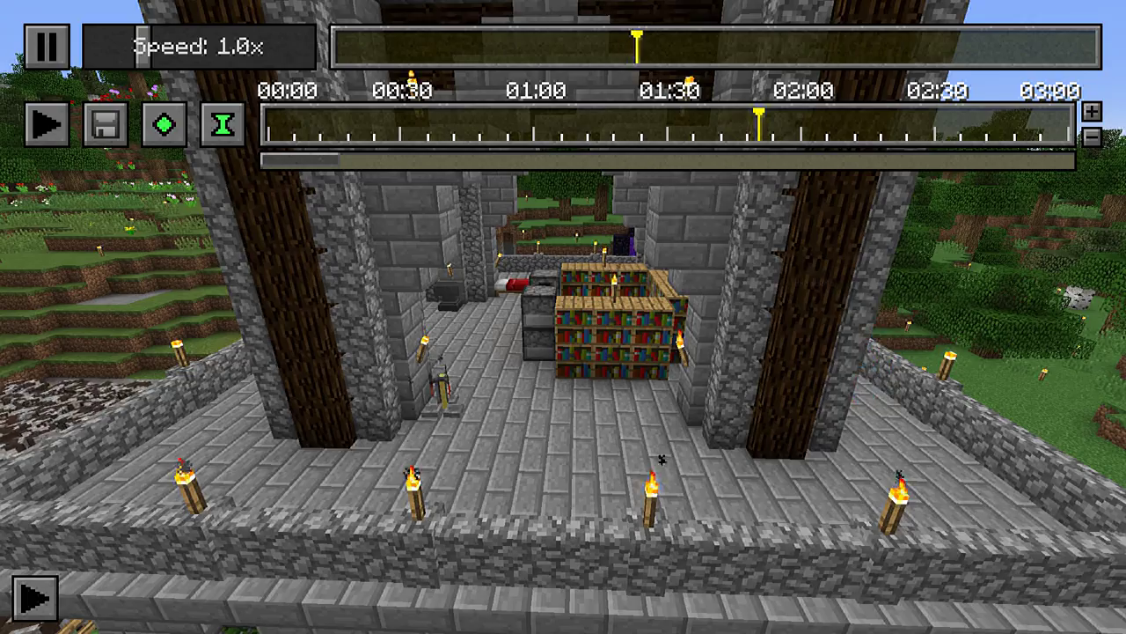
{"action": "key", "text": "p"}
{"action": "key", "text": "space"}
{"action": "key", "text": "space"}
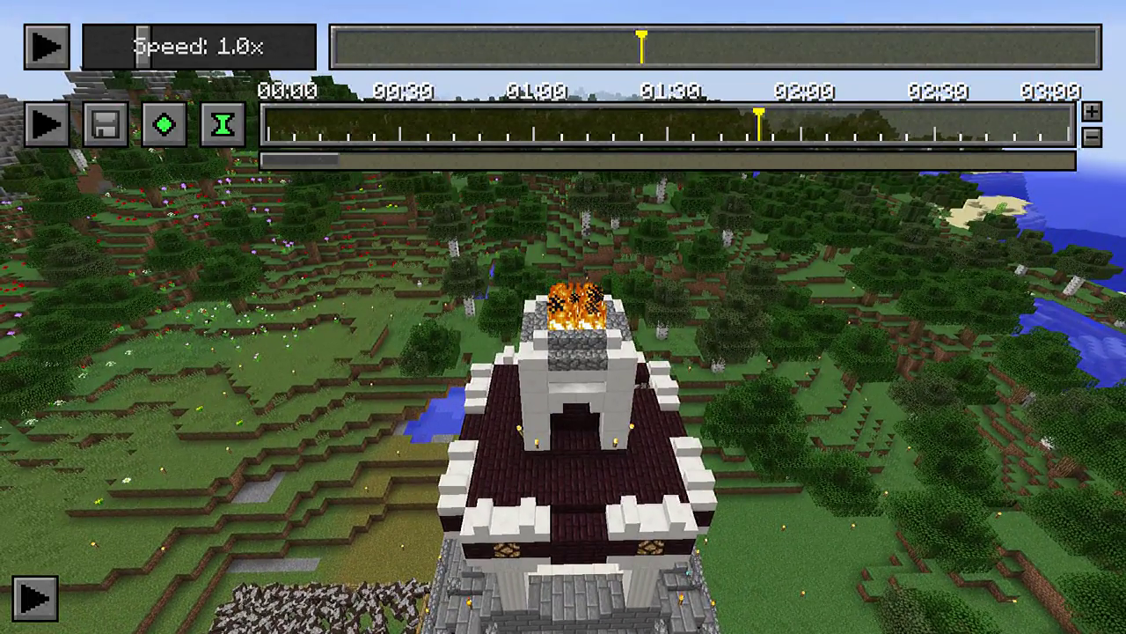
Move the keyframe timeline cursor back to about 00:50 and on to about 00:35, keeping the castle terrace in view.
{"action": "left_click", "coordinate": [585, 118]}
{"action": "left_click_drag", "start_coordinate": [586, 122], "coordinate": [491, 121]}
{"action": "key", "text": "shift"}
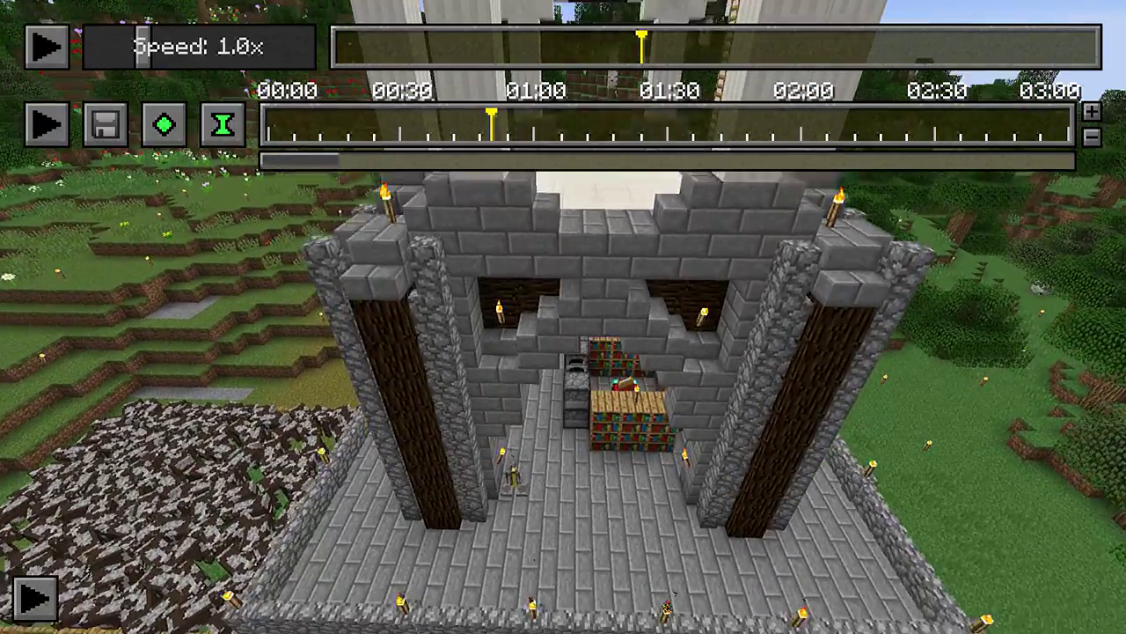
{"action": "key", "text": "shift"}
{"action": "key", "text": "shift"}
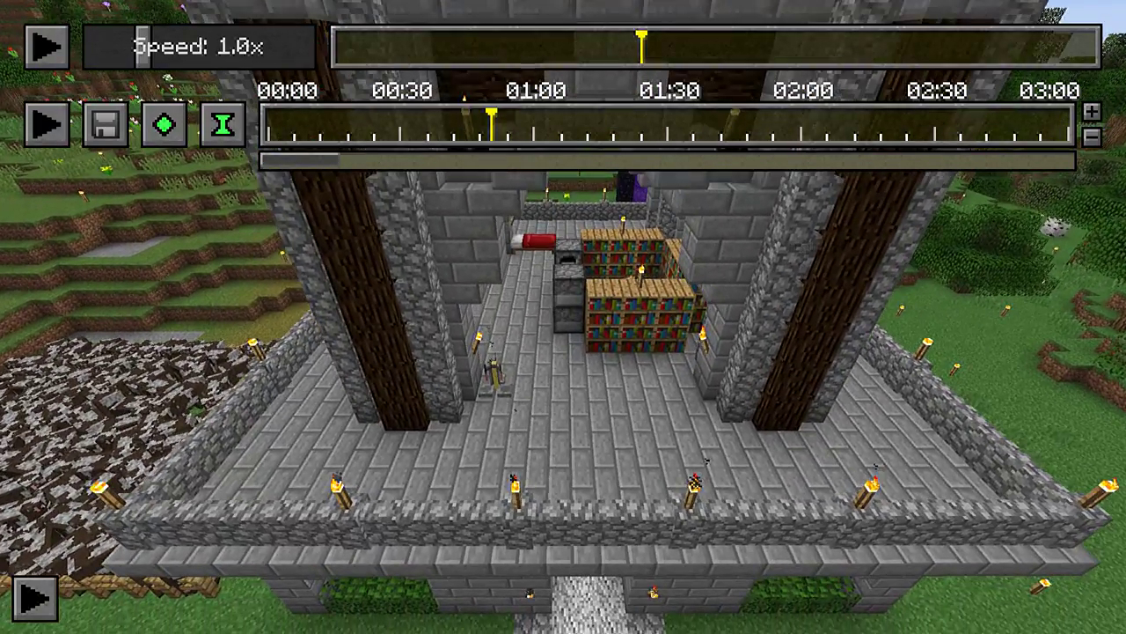
{"action": "left_click", "coordinate": [423, 122]}
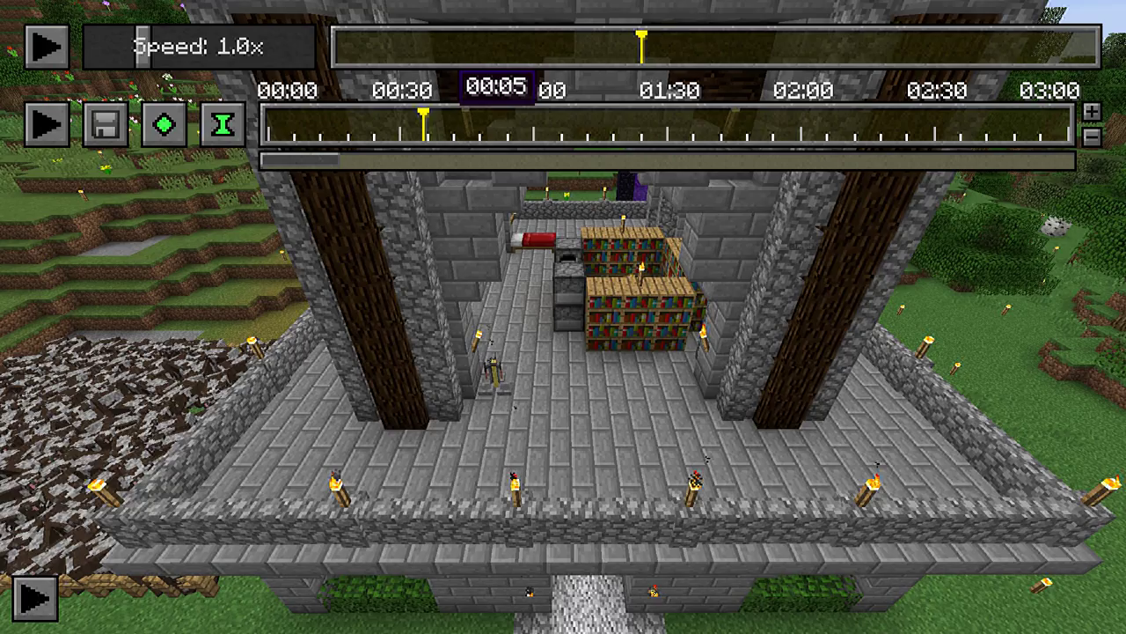
Jump the replay to the moment the player stands by the bookshelves and play it briefly to examine the player up close.
{"action": "left_click", "coordinate": [437, 49]}
{"action": "key", "text": "w"}
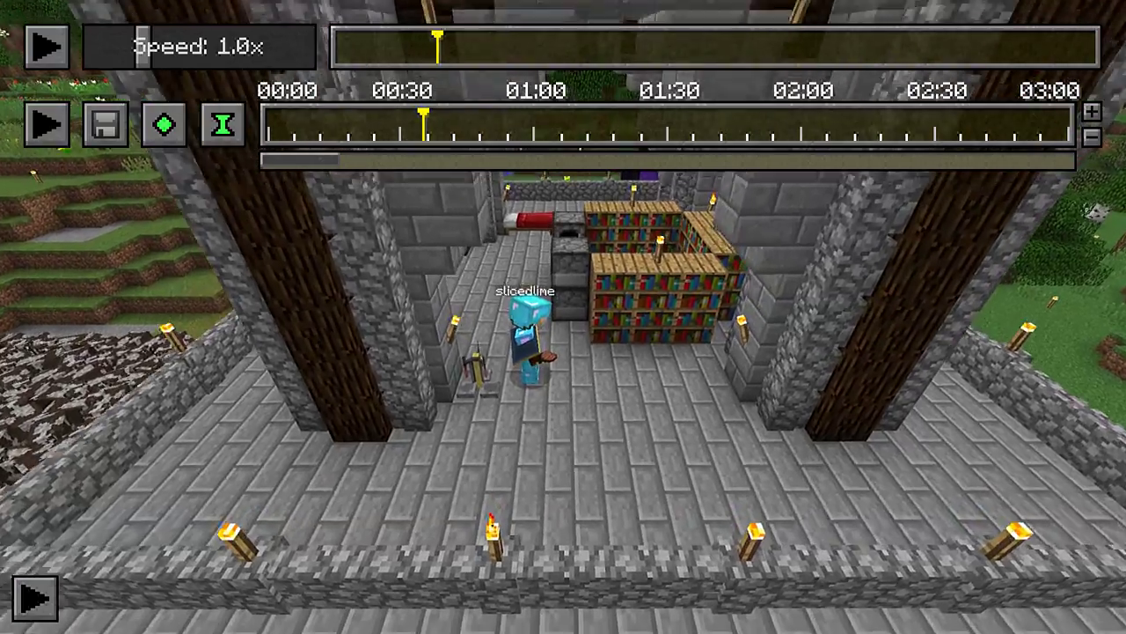
{"action": "key", "text": "w"}
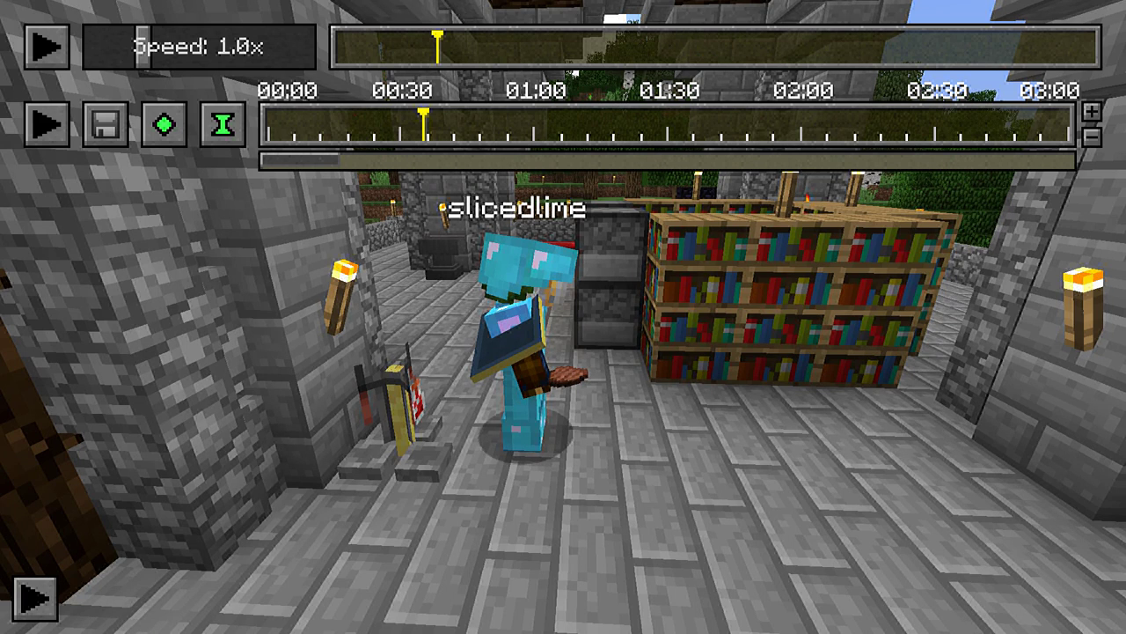
{"action": "key", "text": "p"}
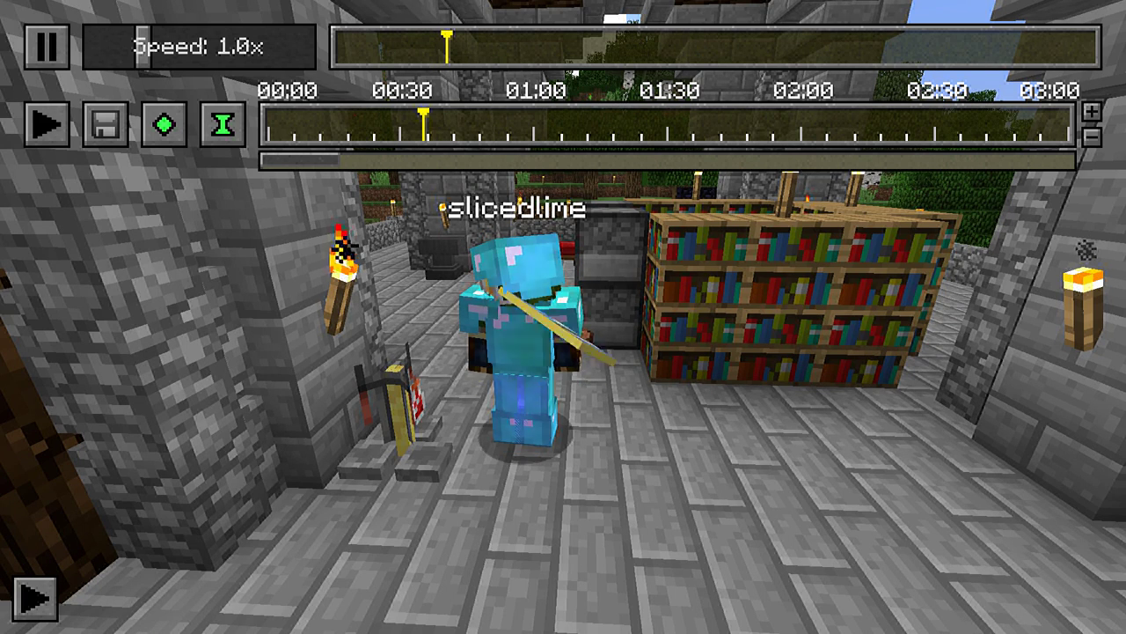
{"action": "key", "text": "p"}
{"action": "key", "text": "s"}
{"action": "key", "text": "w"}
{"action": "key", "text": "space"}
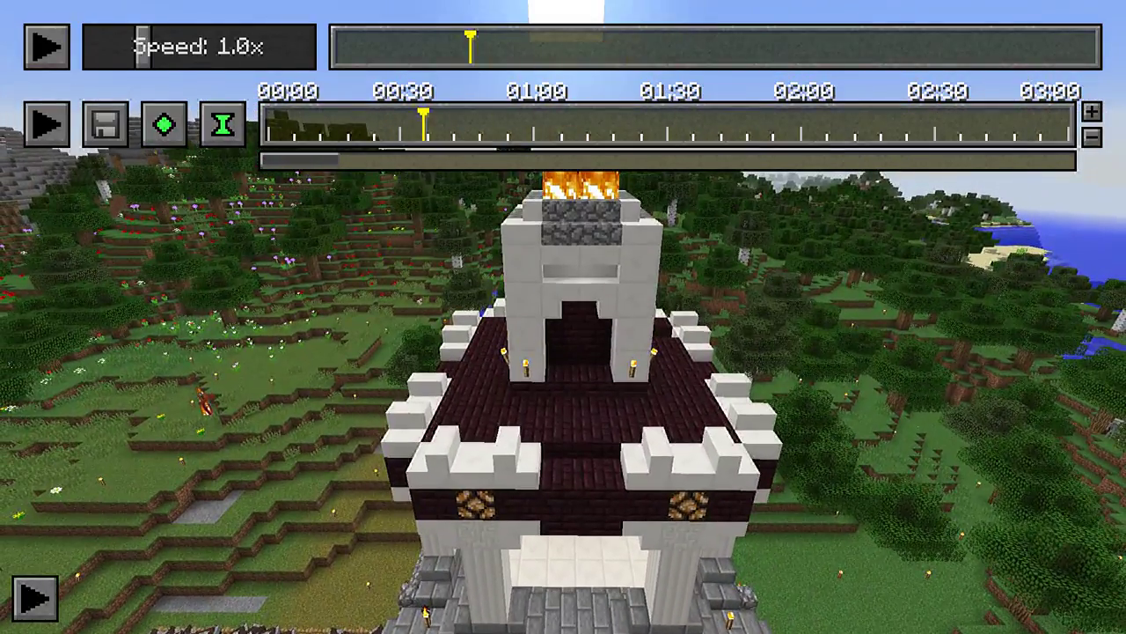
Set the keyframe timeline cursor to 00:00 and view the paused player near the bookshelves.
{"action": "left_click", "coordinate": [370, 125]}
{"action": "left_click_drag", "start_coordinate": [370, 125], "coordinate": [267, 128]}
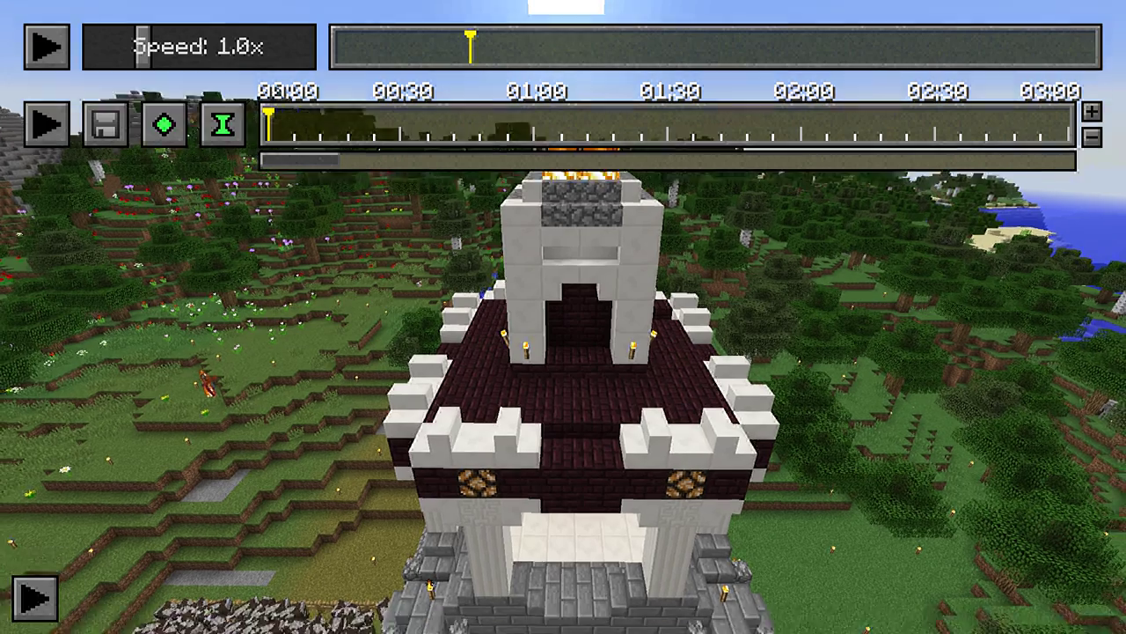
{"action": "key", "text": "s"}
{"action": "key", "text": "w"}
{"action": "key", "text": "w"}
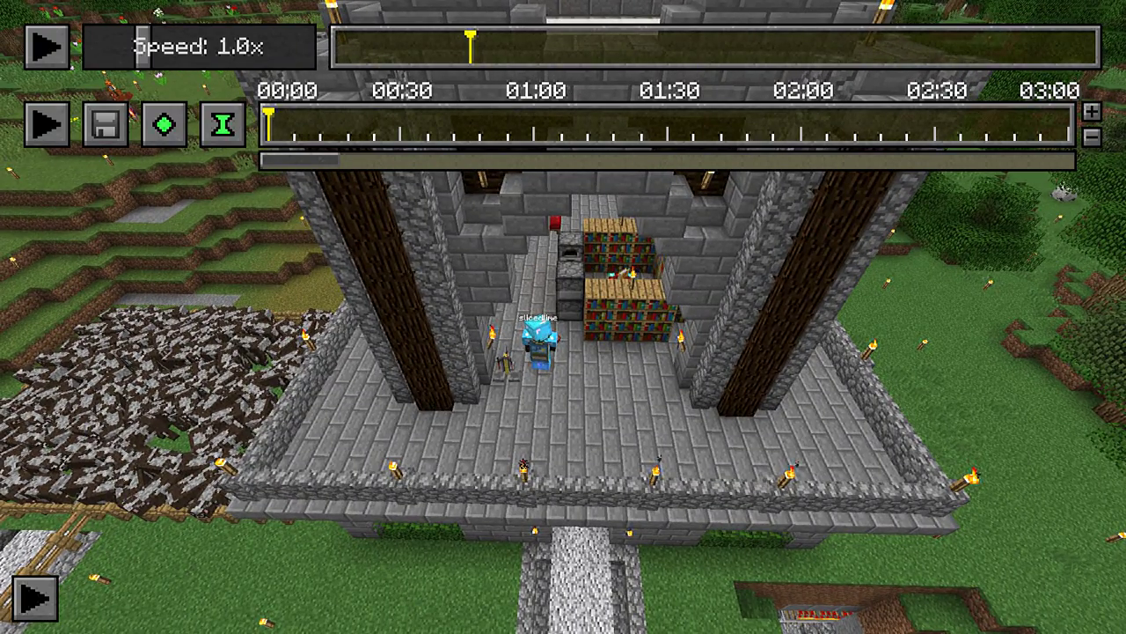
{"action": "key", "text": "d"}
{"action": "key", "text": "shift"}
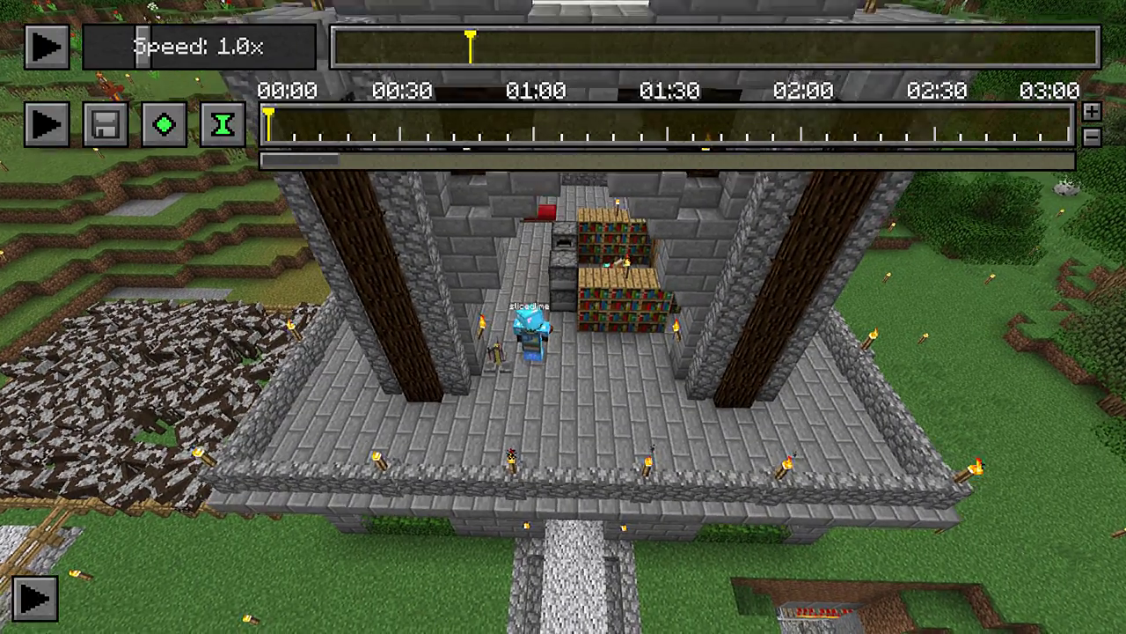
{"action": "key", "text": "w"}
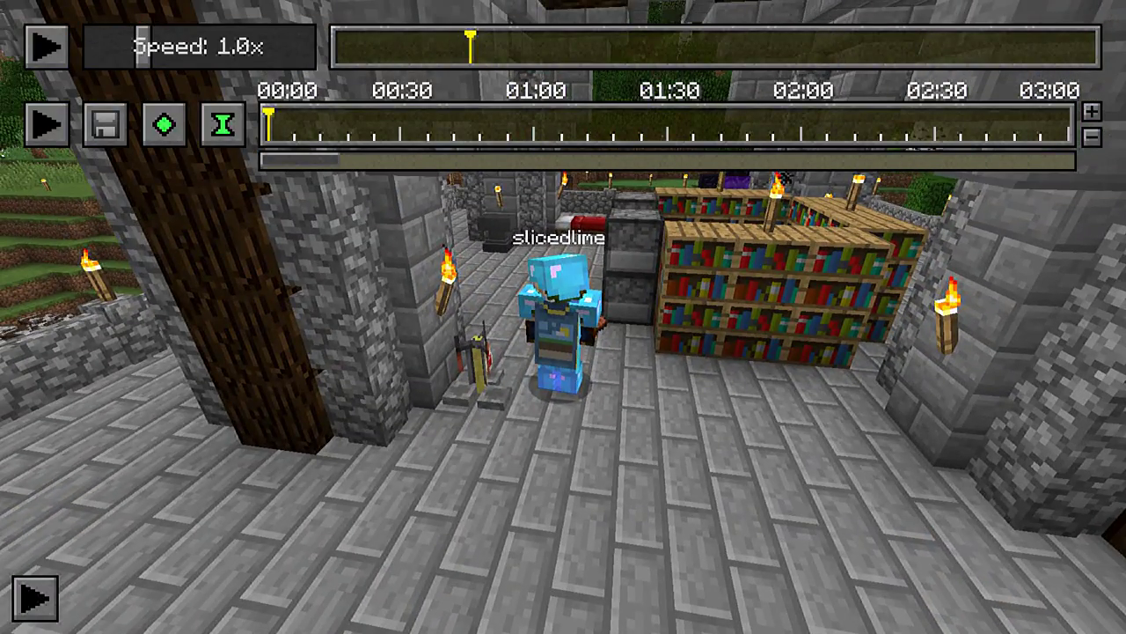
{"action": "key", "text": "space"}
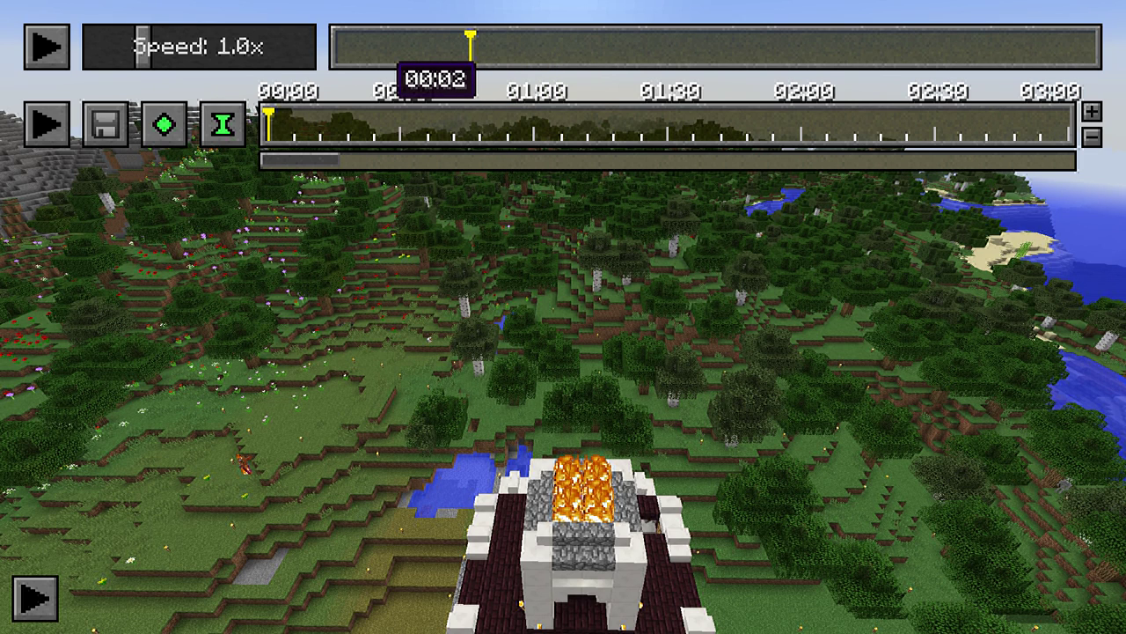
Rewind the replay to about 00:02 and add a time keyframe for it at 00:00 on the keyframe timeline.
{"action": "left_click", "coordinate": [380, 48]}
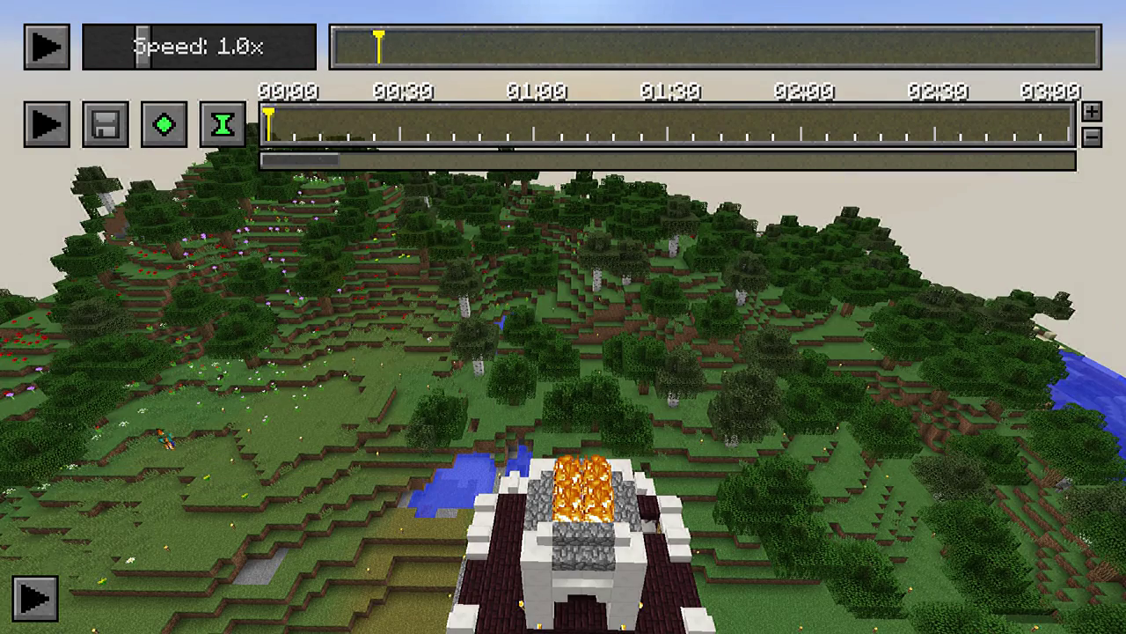
{"action": "left_click", "coordinate": [267, 126]}
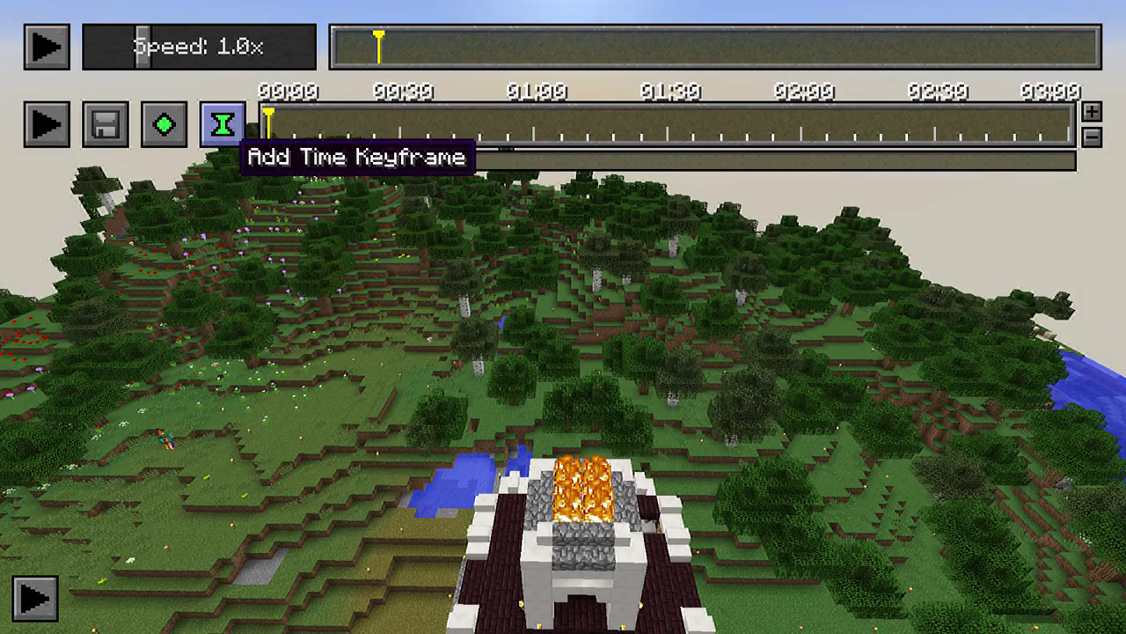
{"action": "left_click", "coordinate": [225, 126]}
Bring the camera to the terrace, play the replay briefly, pause it, and sync the keyframe cursor to about 00:01.
{"action": "key", "text": "w"}
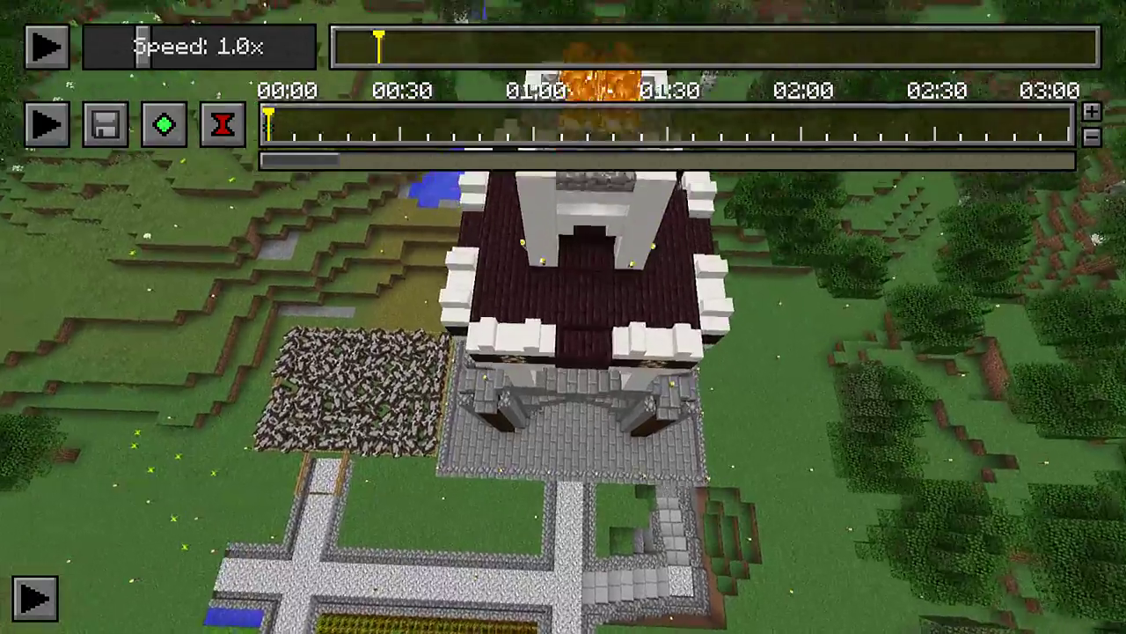
{"action": "key", "text": "w"}
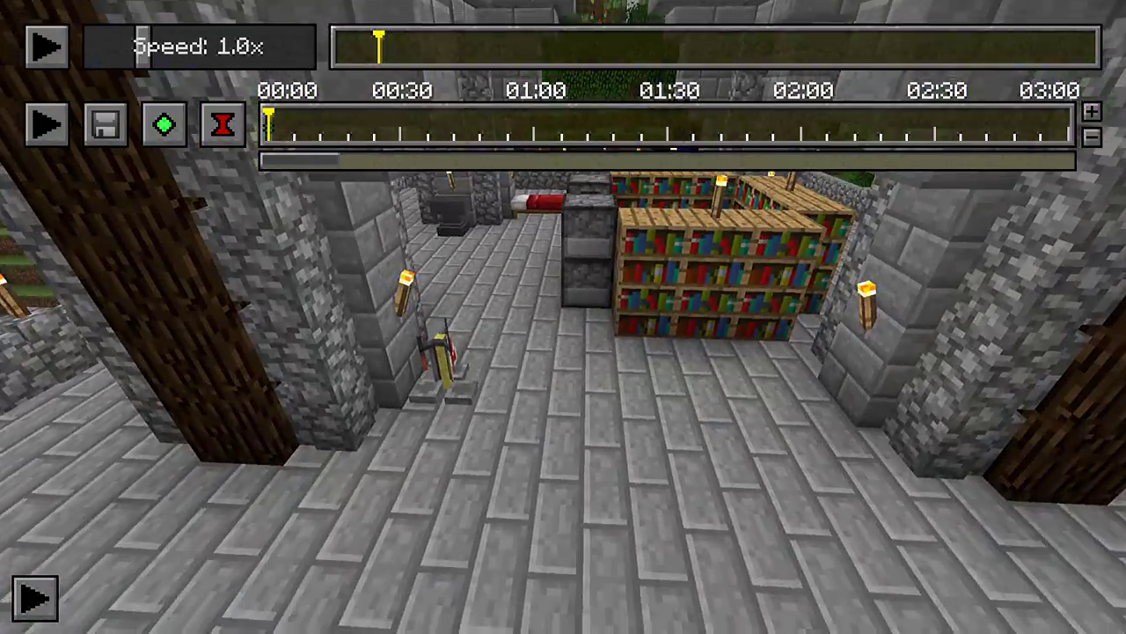
{"action": "key", "text": "p"}
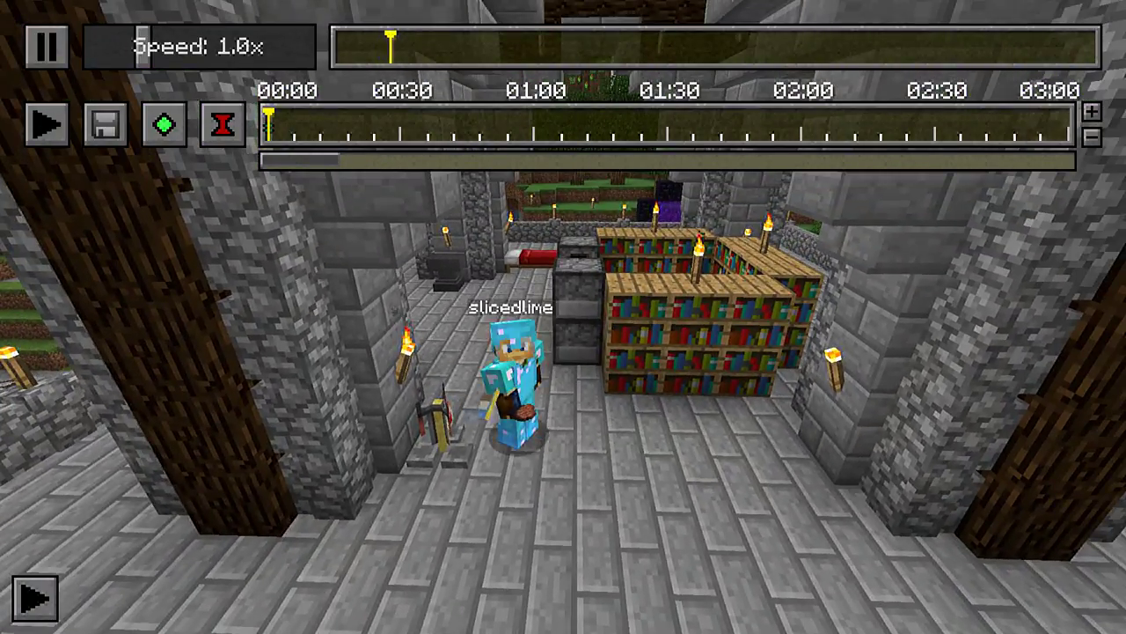
{"action": "key", "text": "p"}
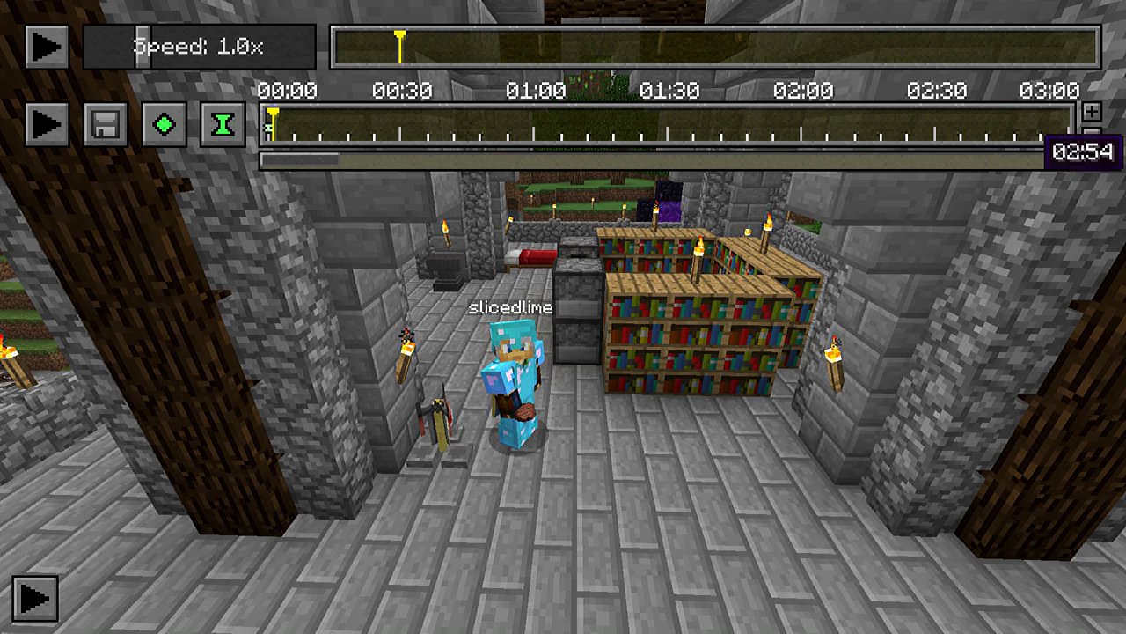
Zoom the keyframe timeline in so it spans about 35 seconds.
{"action": "left_click", "coordinate": [1092, 112]}
{"action": "left_click", "coordinate": [1092, 112]}
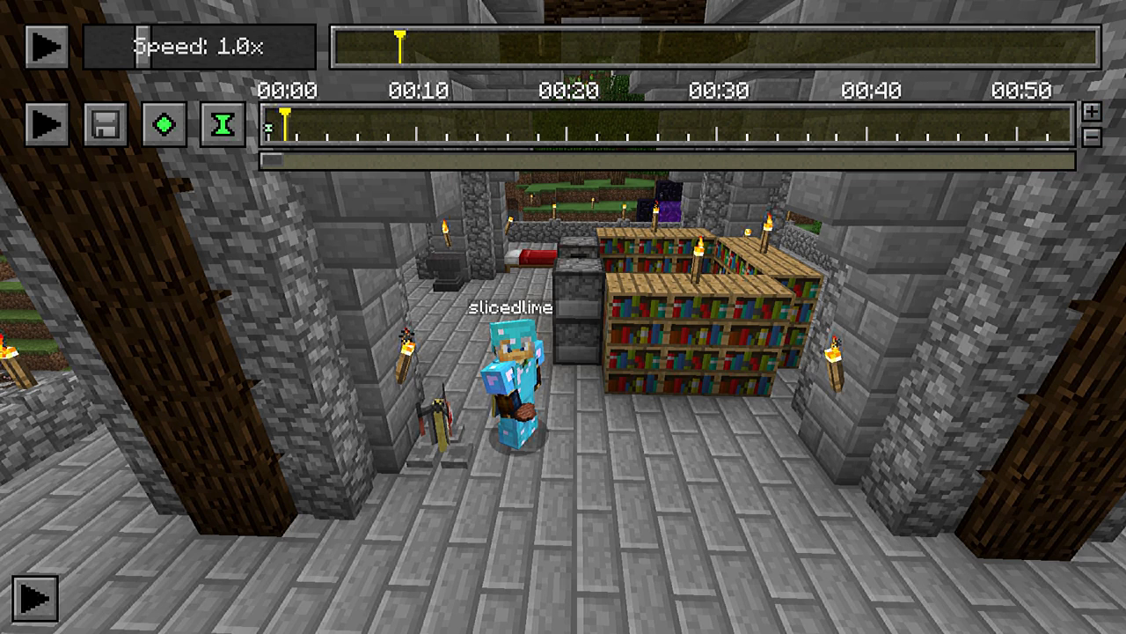
{"action": "left_click", "coordinate": [1092, 111]}
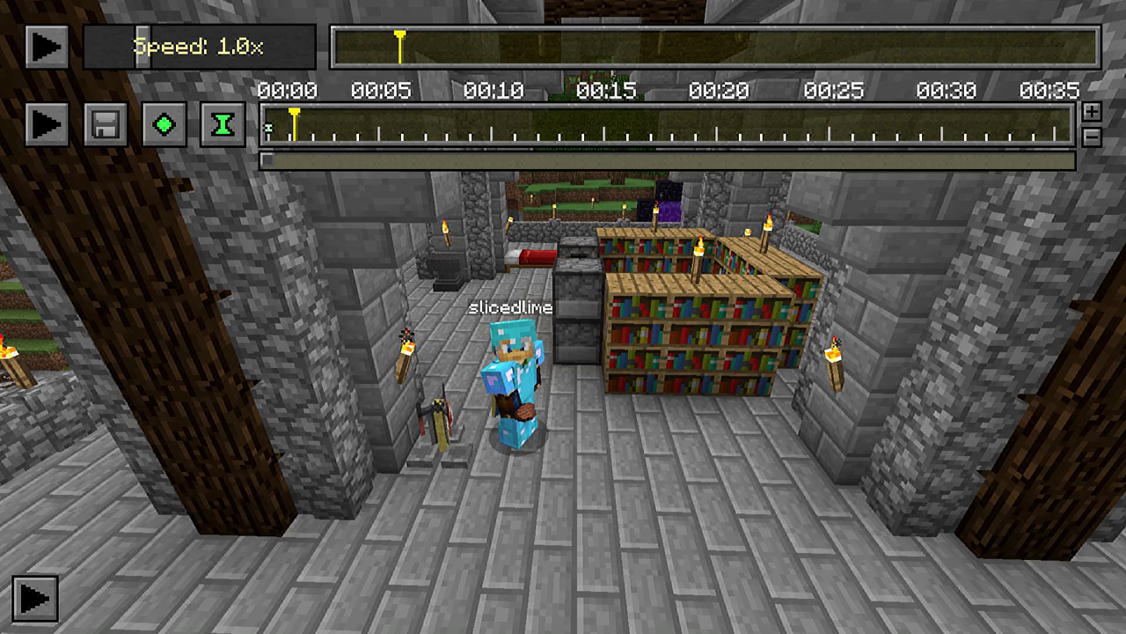
Try a 0.1x playback speed and the keyframe cursor at about 00:11, and return to 1.0x with the cursor synced.
{"action": "left_click_drag", "start_coordinate": [143, 46], "coordinate": [81, 47]}
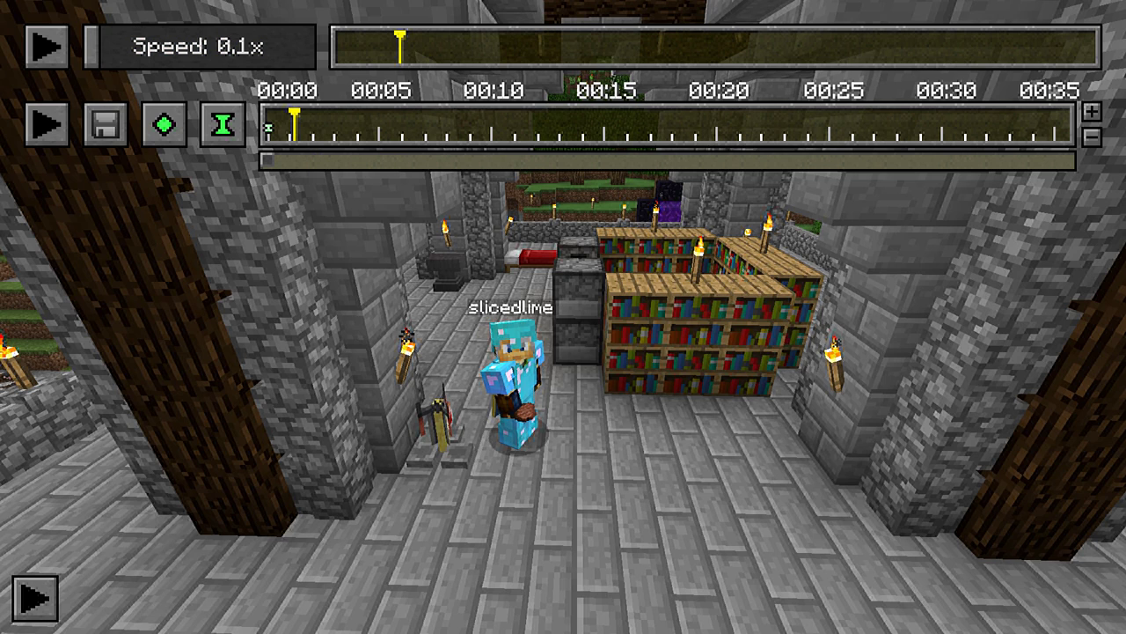
{"action": "left_click", "coordinate": [526, 124]}
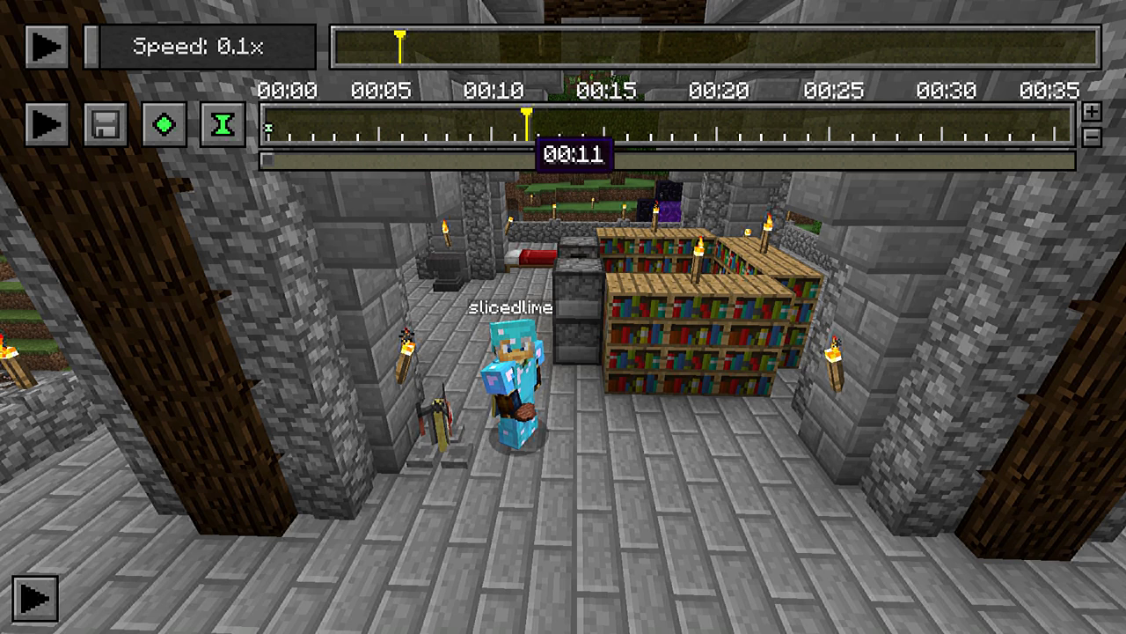
{"action": "left_click_drag", "start_coordinate": [167, 46], "coordinate": [144, 47]}
{"action": "key", "text": "v"}
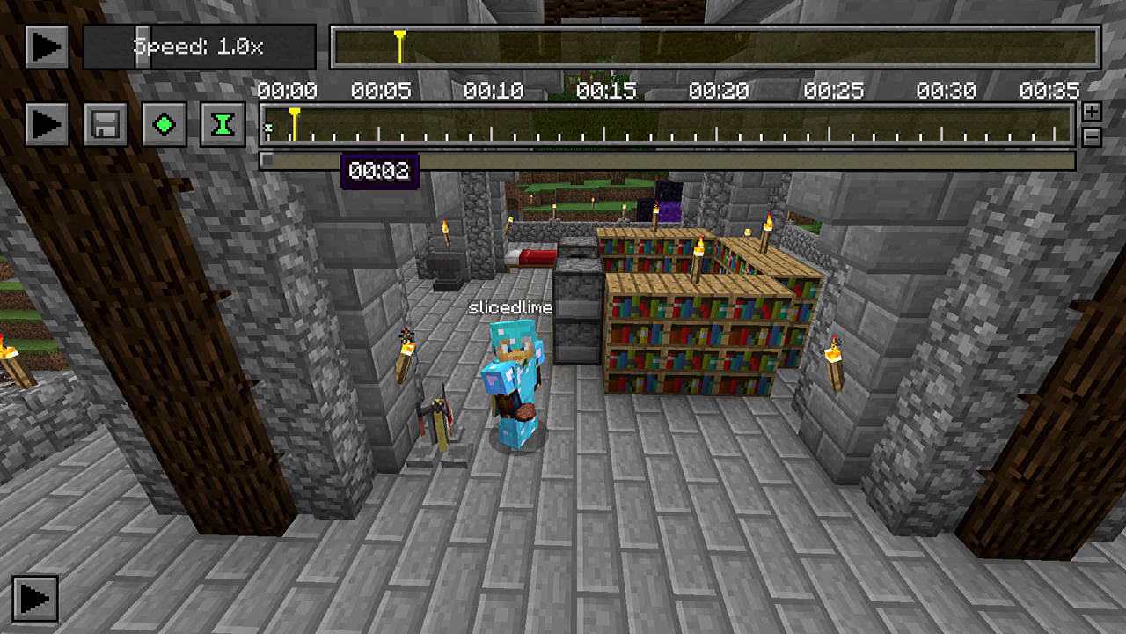
Play the replay a moment further, sync the keyframe cursor, and add a time keyframe at about 00:02.
{"action": "key", "text": "p"}
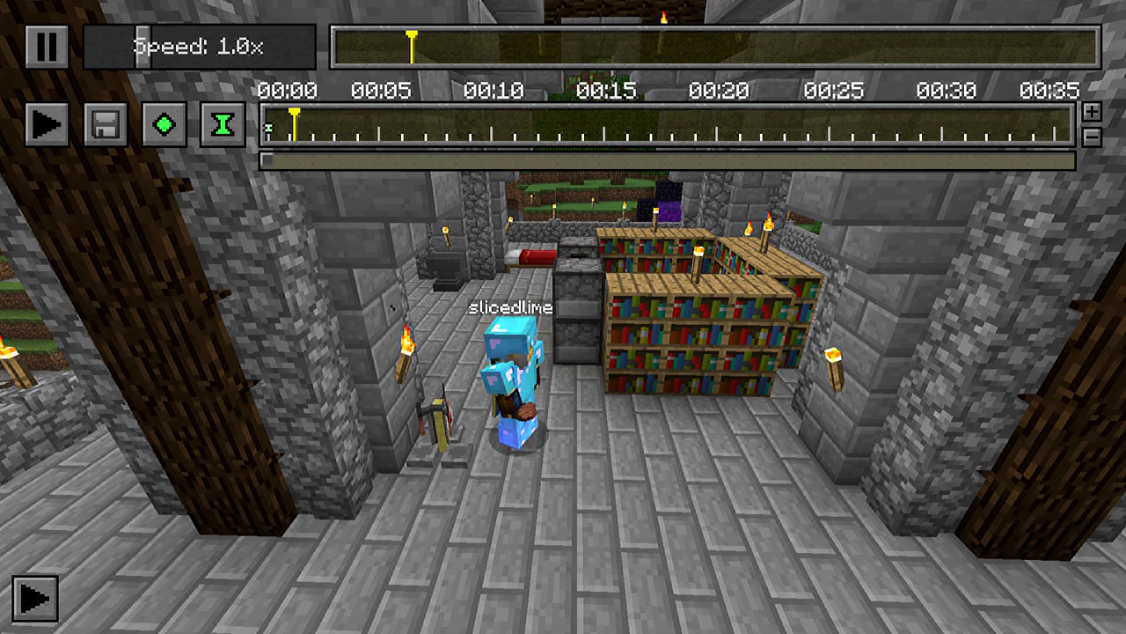
{"action": "key", "text": "p"}
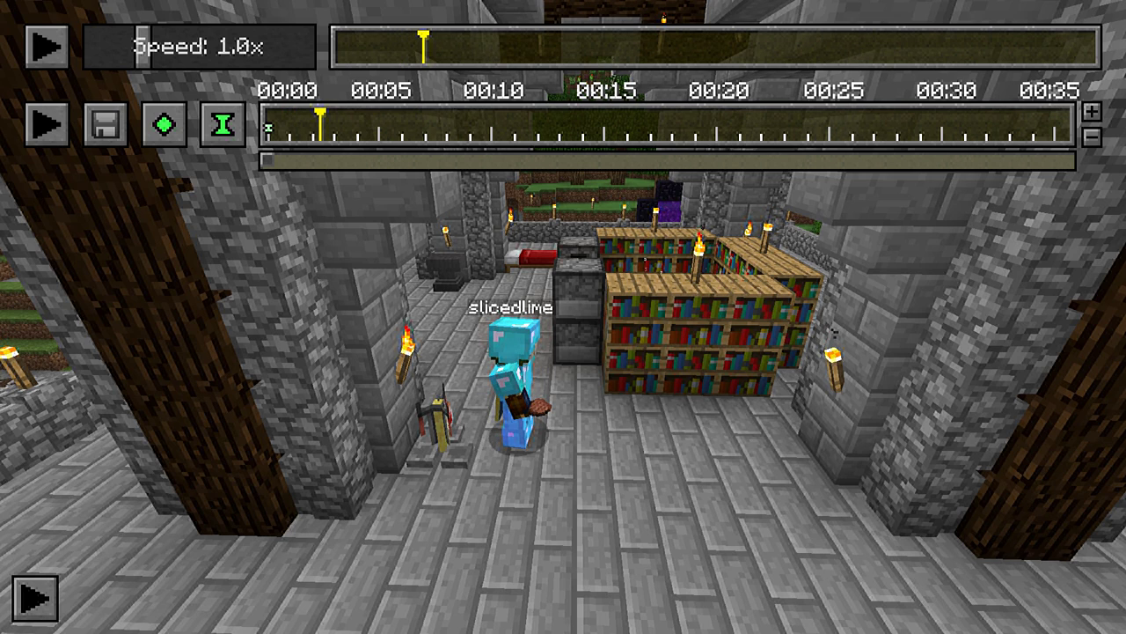
{"action": "left_click", "coordinate": [222, 124]}
Place the camera high above the castle looking straight down and add a position keyframe at about 00:02.
{"action": "key", "text": "s"}
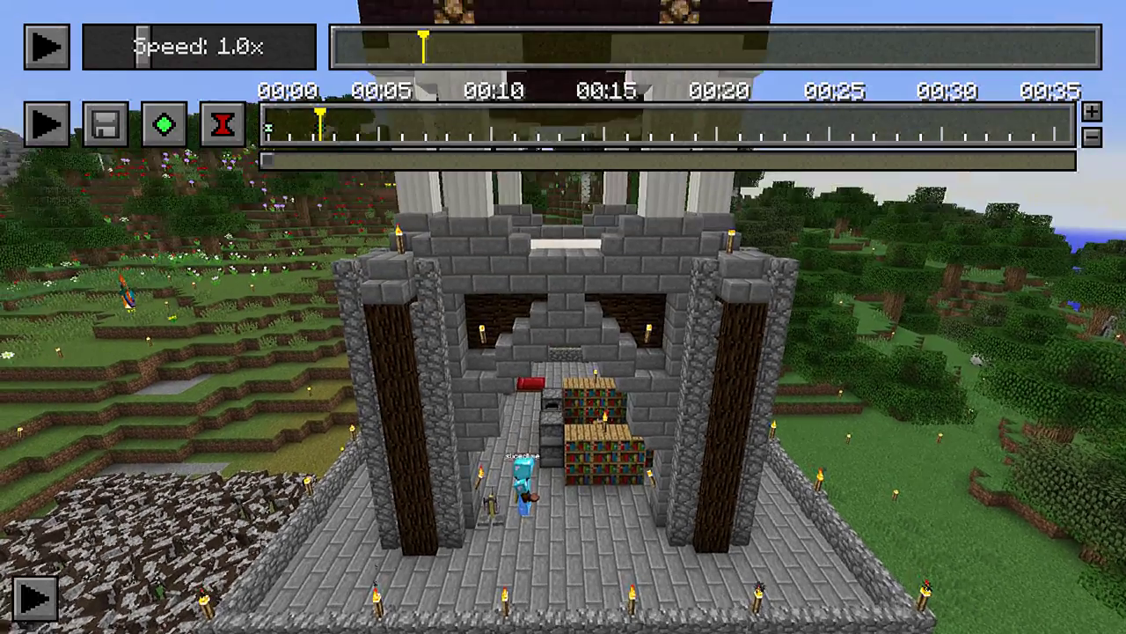
{"action": "key", "text": "space"}
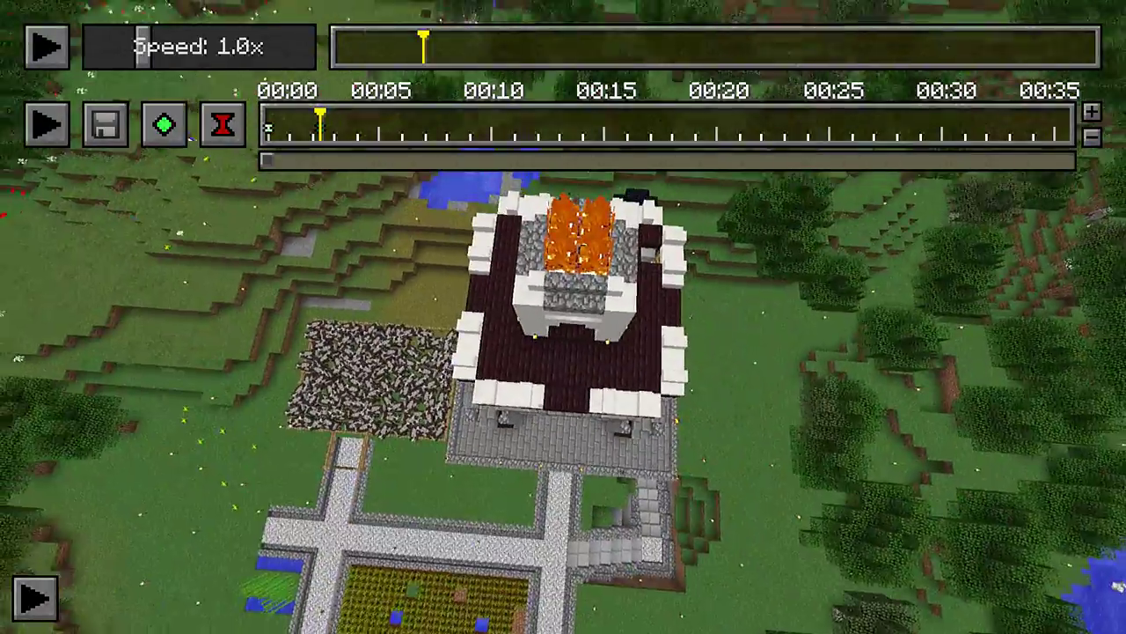
{"action": "key", "text": "w"}
{"action": "key", "text": "space"}
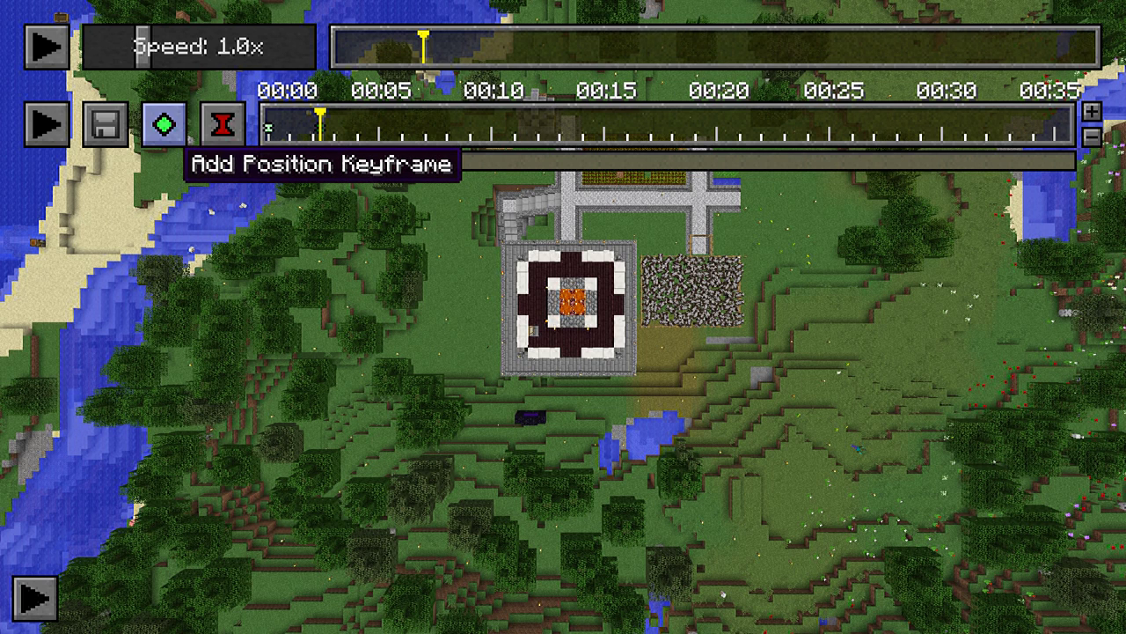
Lower the camera closer above the castle roof and add a position keyframe at about 00:04.
{"action": "left_click", "coordinate": [380, 125]}
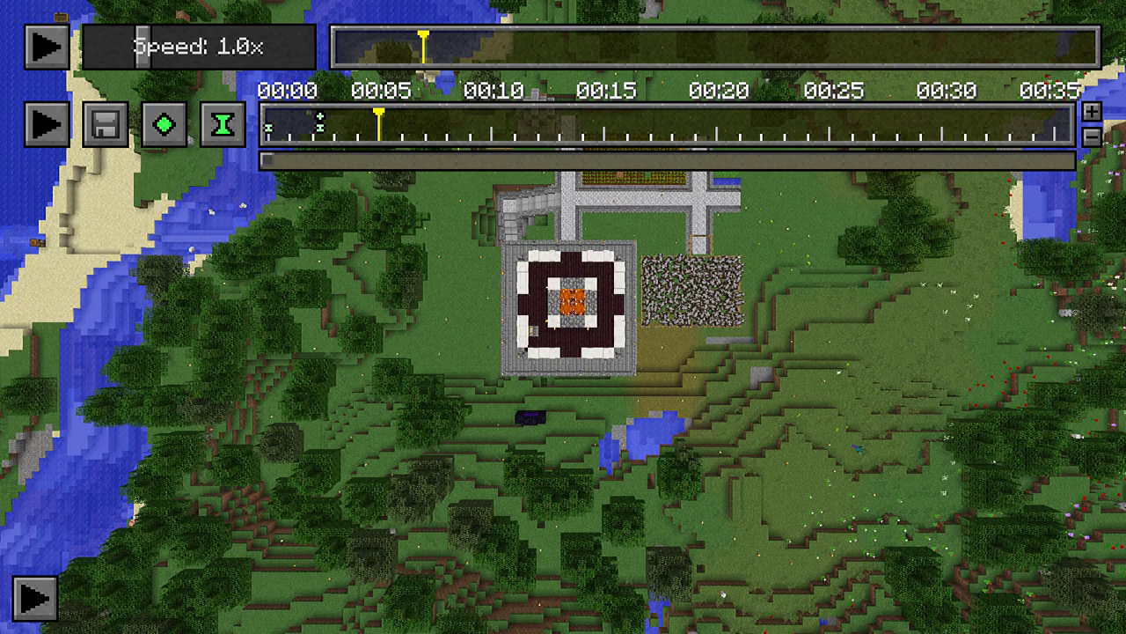
{"action": "key", "text": "w"}
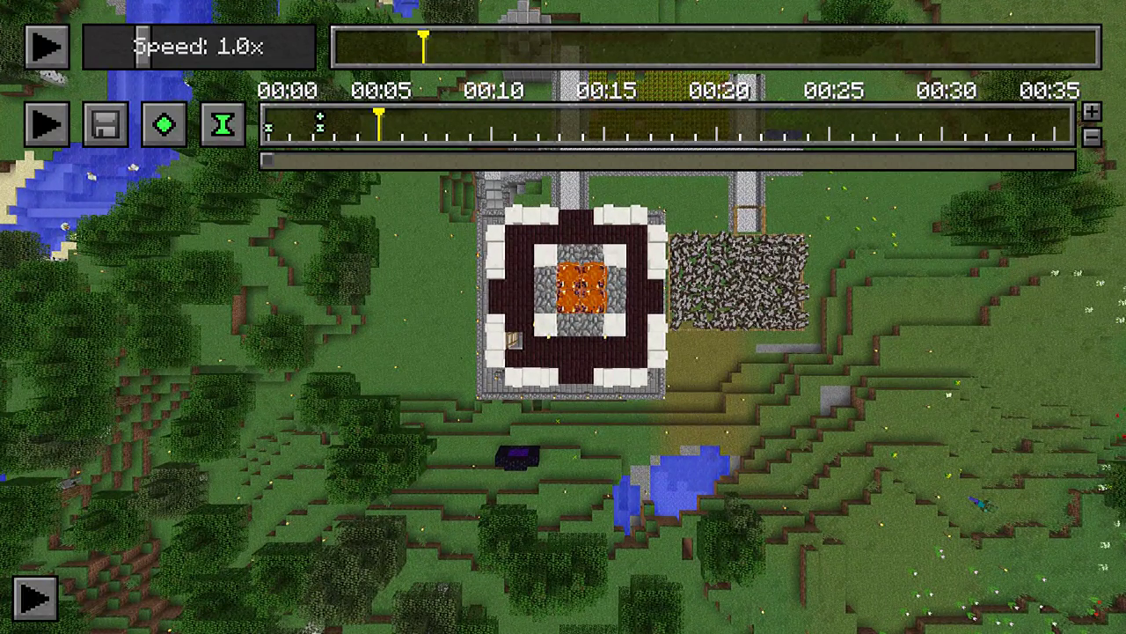
{"action": "left_click", "coordinate": [358, 129]}
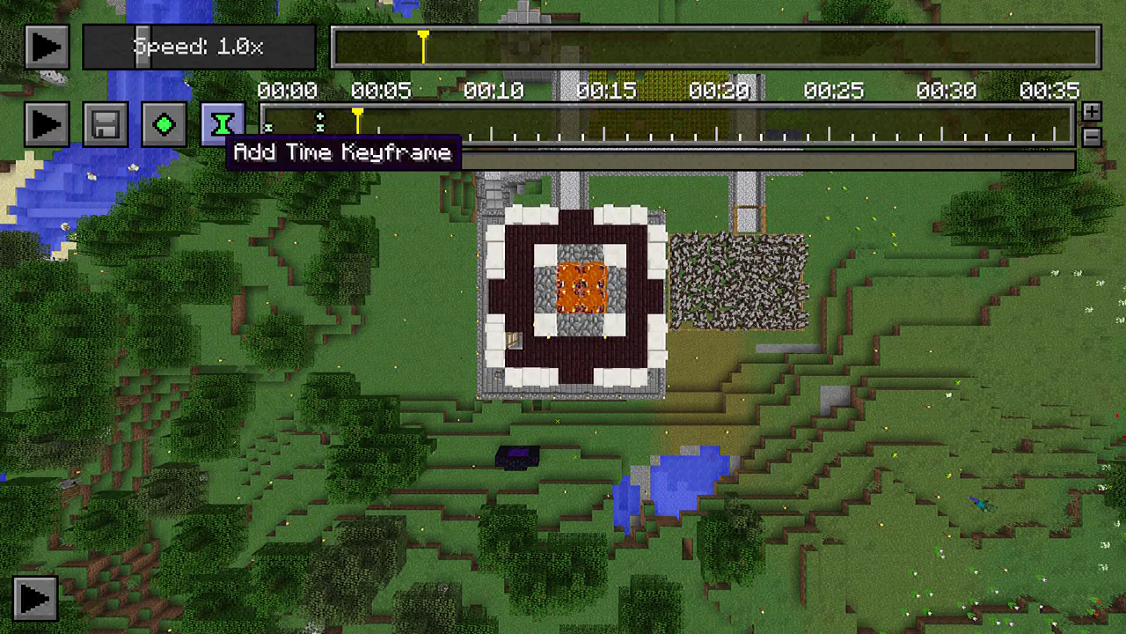
{"action": "left_click", "coordinate": [173, 124]}
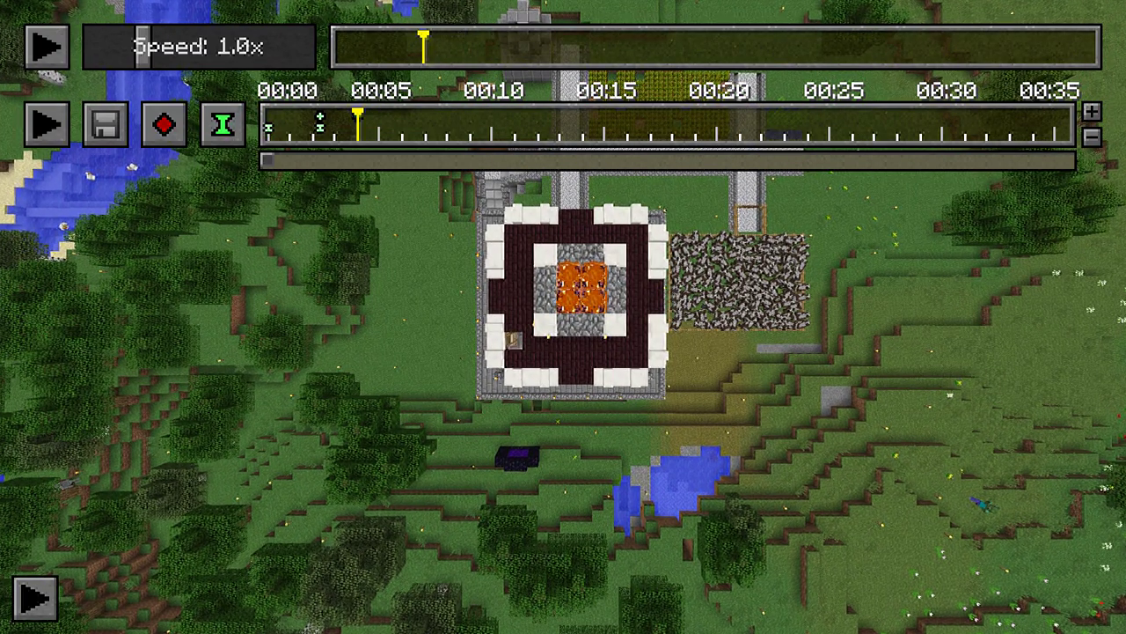
Turn the camera about half a turn closer above the castle roof and add a position keyframe at about 00:06.
{"action": "key", "text": "w"}
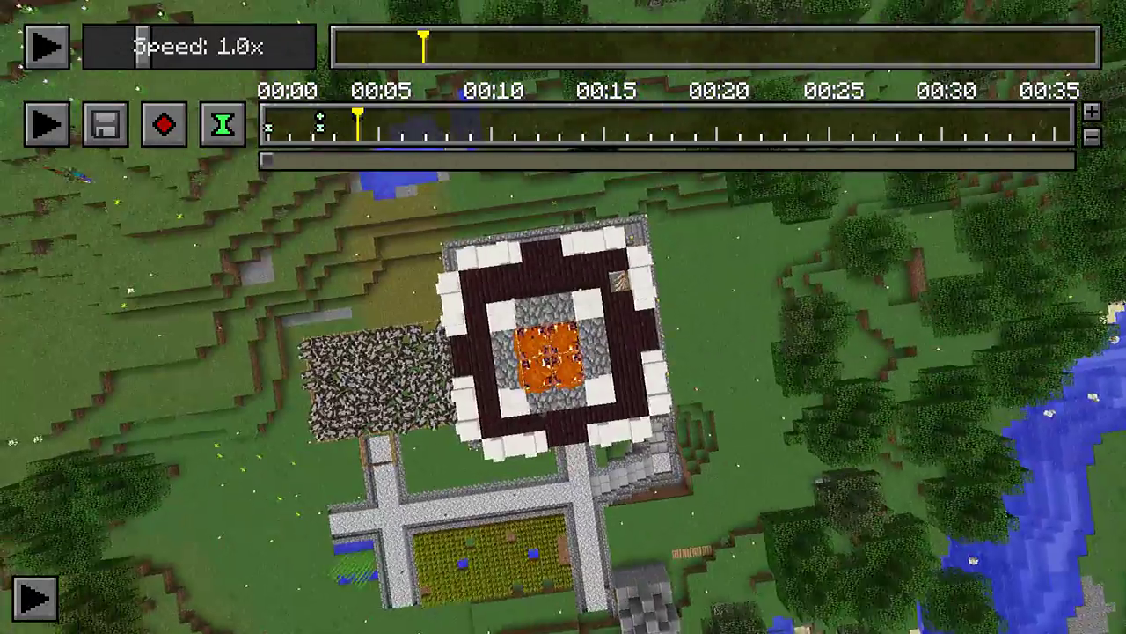
{"action": "key", "text": "w"}
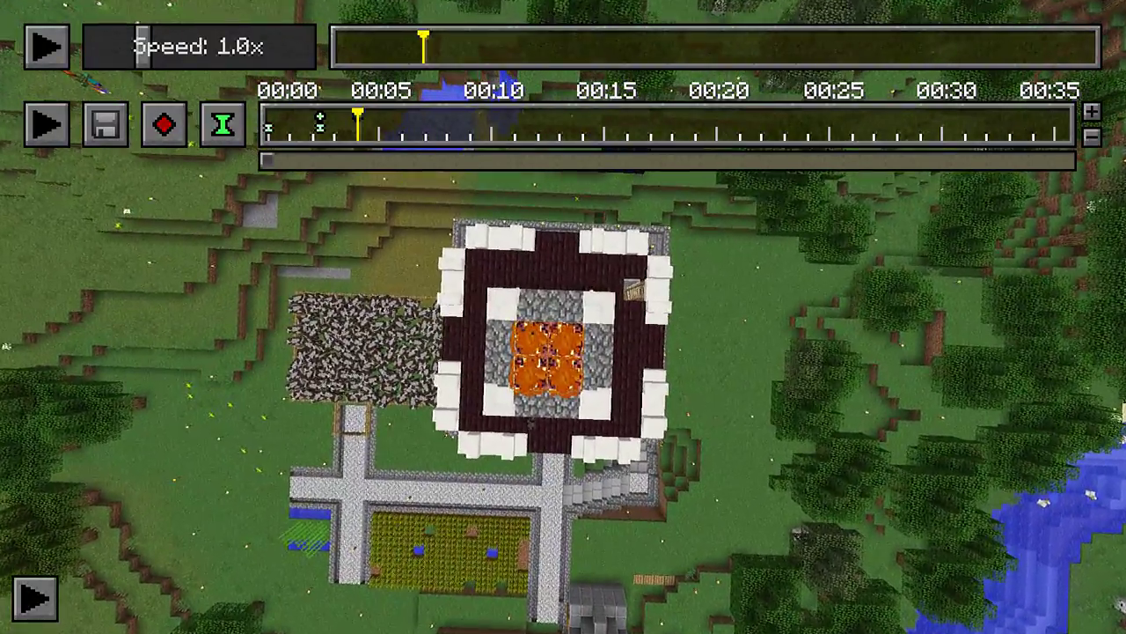
{"action": "key", "text": "w"}
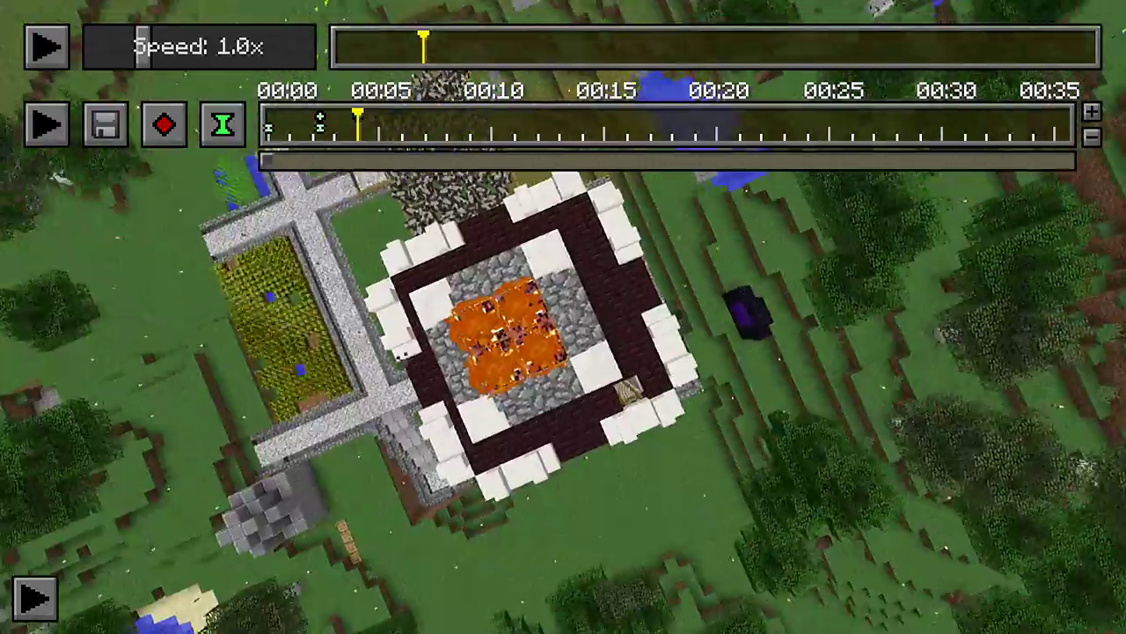
{"action": "key", "text": "a"}
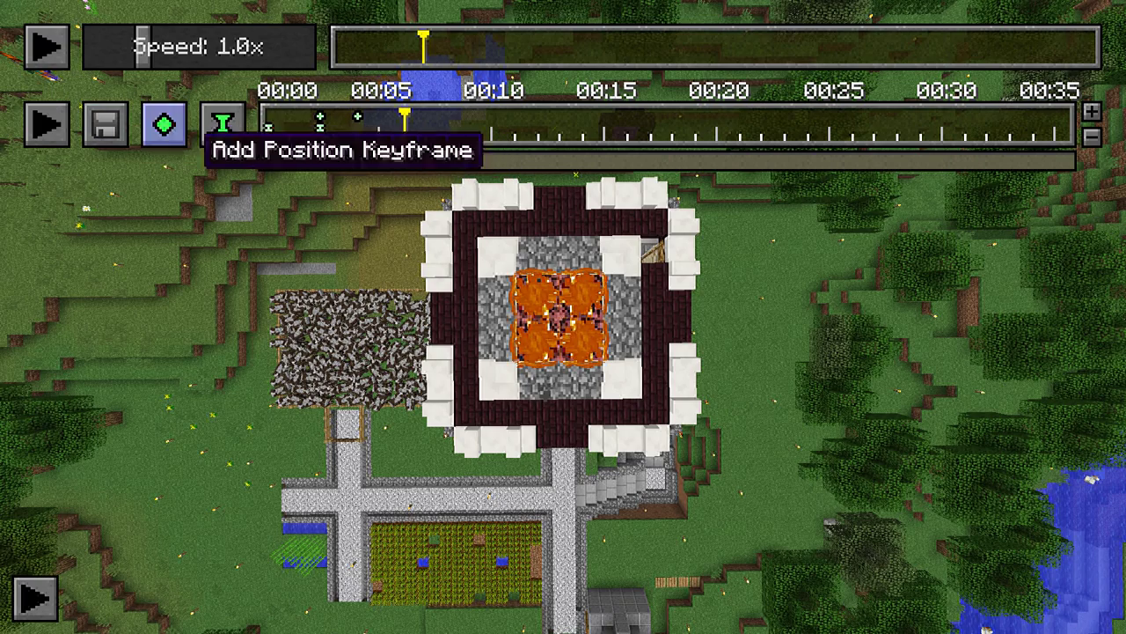
Lower the camera to the castle terrace behind the player, facing the bookshelves, and add a position keyframe at about 00:08.
{"action": "key", "text": "d"}
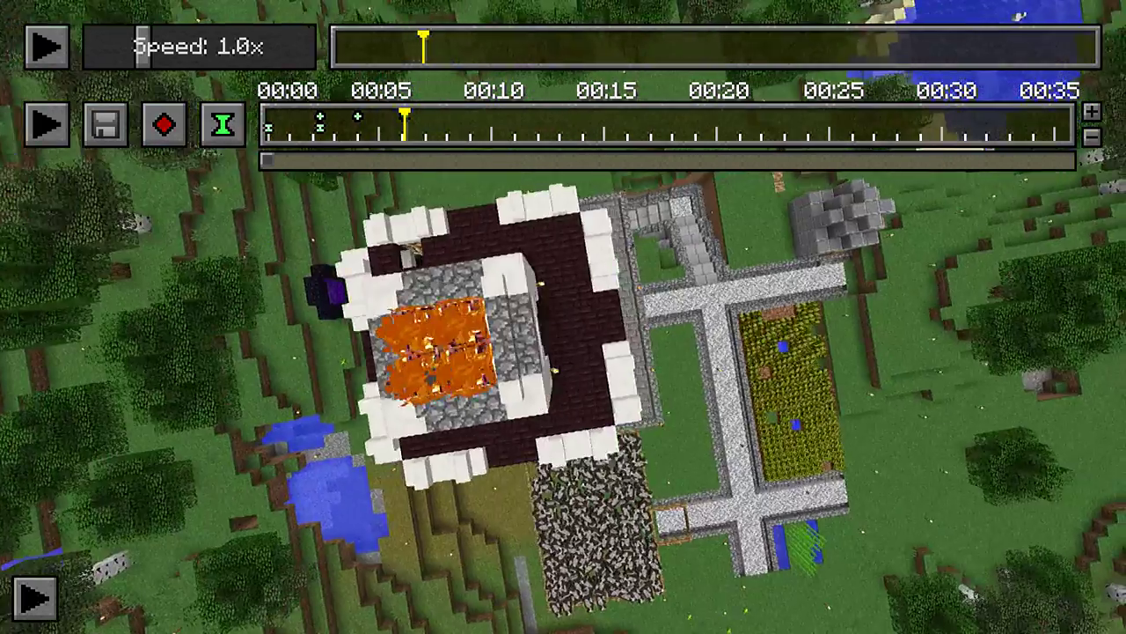
{"action": "key", "text": "shift"}
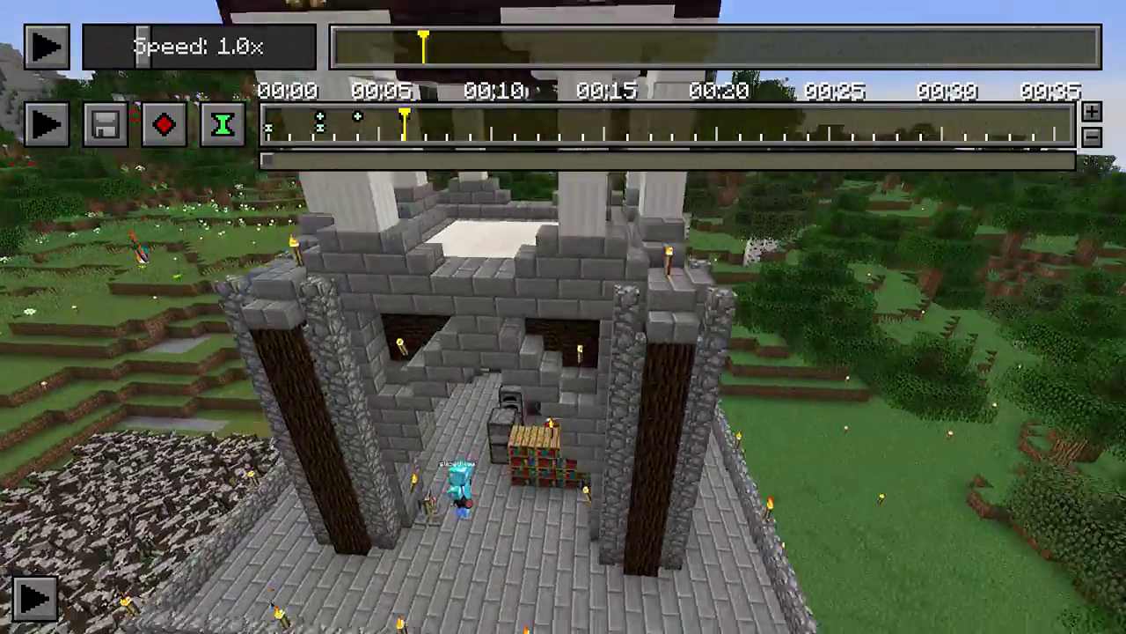
{"action": "key", "text": "w"}
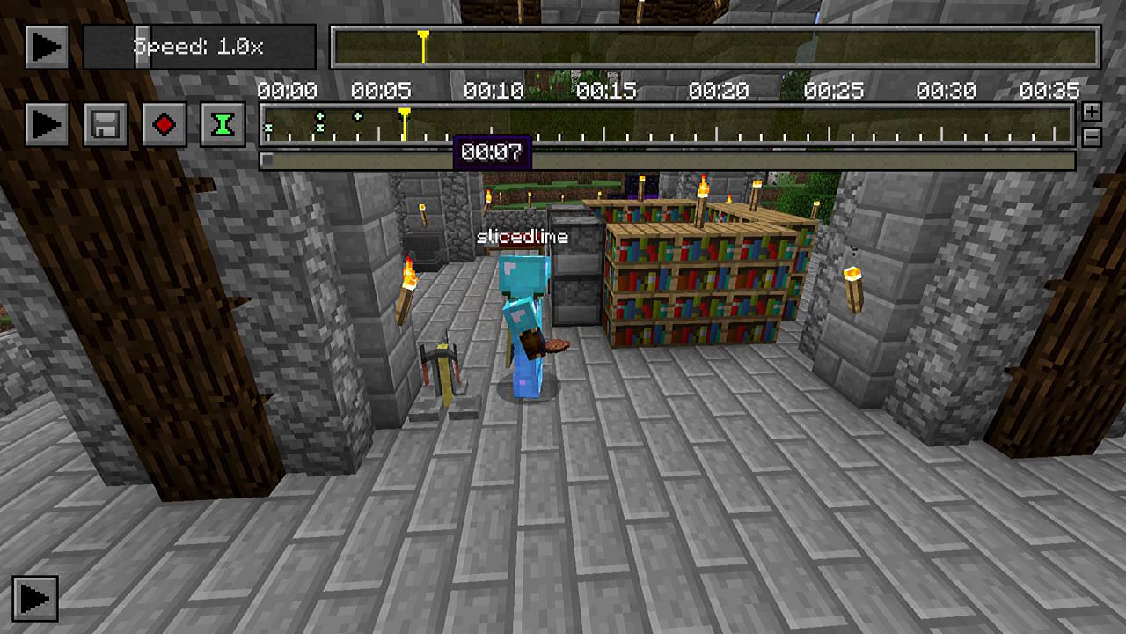
{"action": "left_click_drag", "start_coordinate": [455, 117], "coordinate": [442, 117]}
{"action": "key", "text": "Escape"}
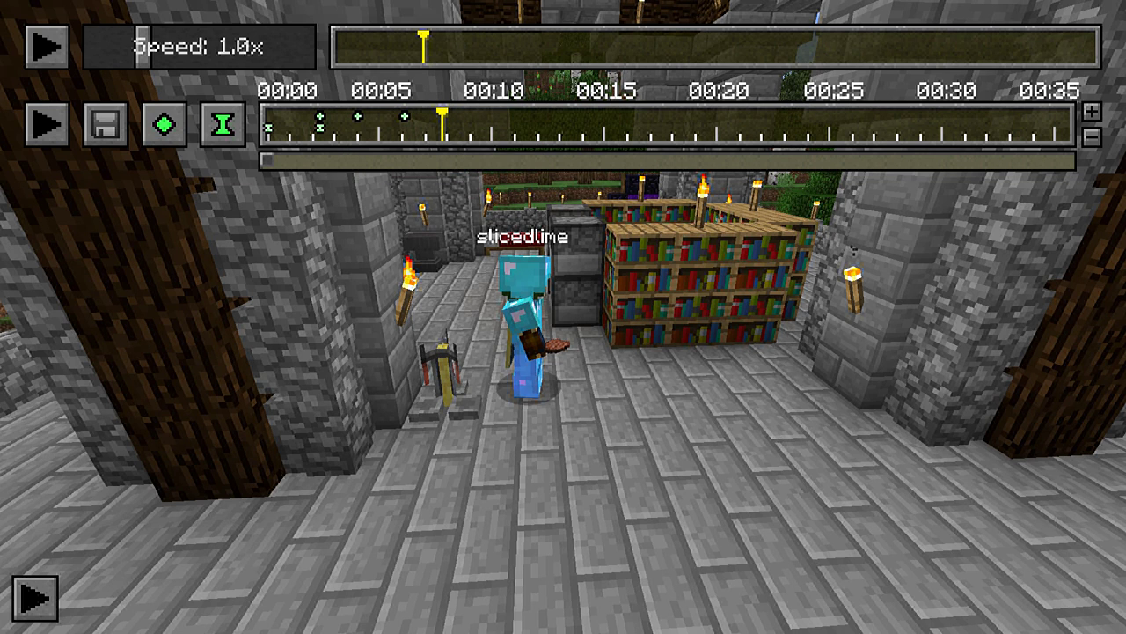
{"action": "key", "text": "w"}
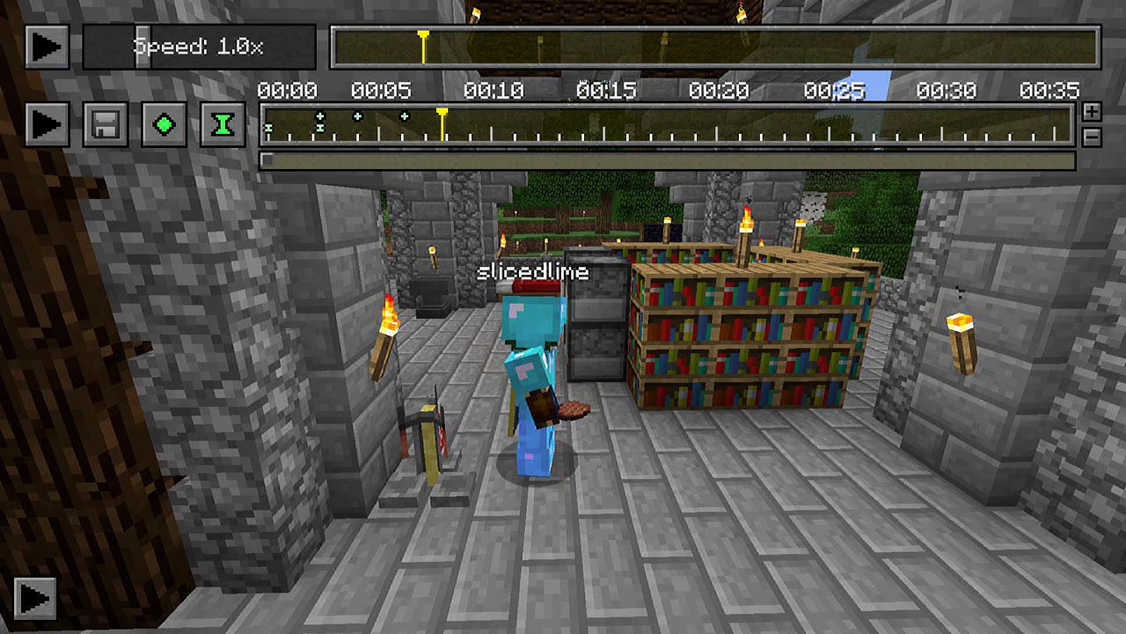
{"action": "key", "text": "t"}
{"action": "left_click_drag", "start_coordinate": [446, 132], "coordinate": [445, 134]}
{"action": "left_click", "coordinate": [163, 124]}
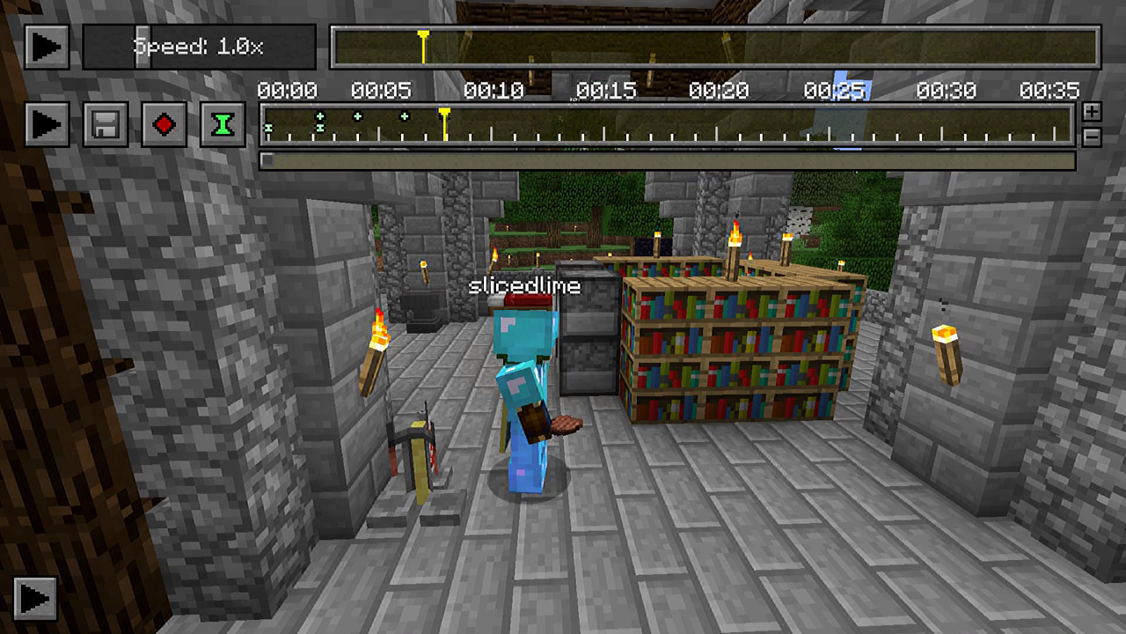
Play the replay on, sync the keyframe cursor at about 00:10, and move the last position keyframe to about 00:09.
{"action": "key", "text": "p"}
{"action": "key", "text": "v"}
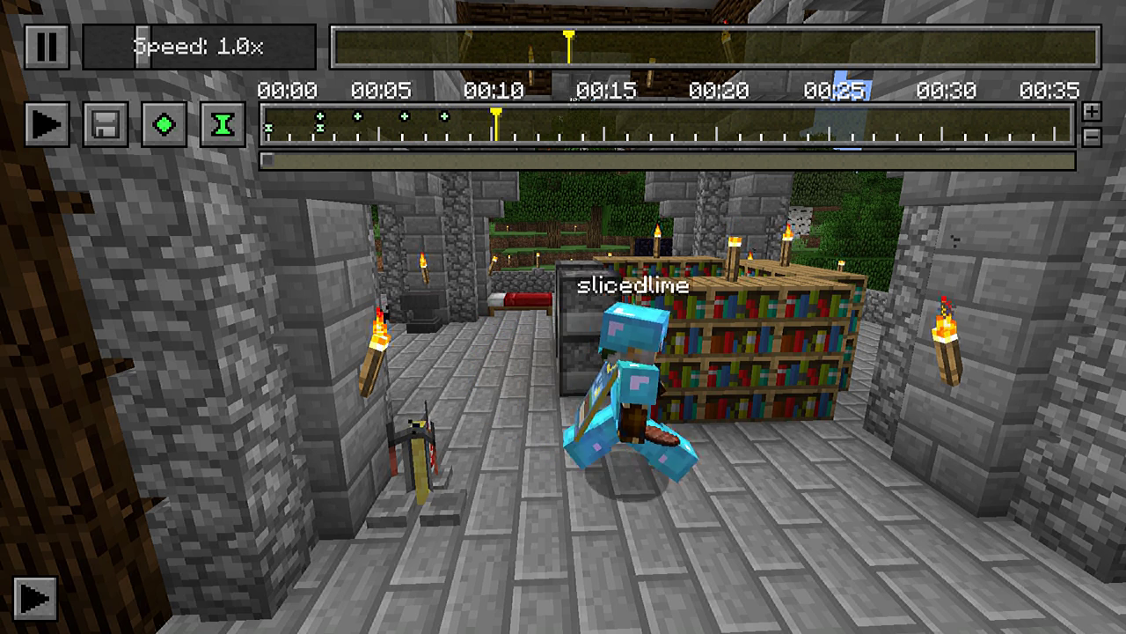
{"action": "key", "text": "p"}
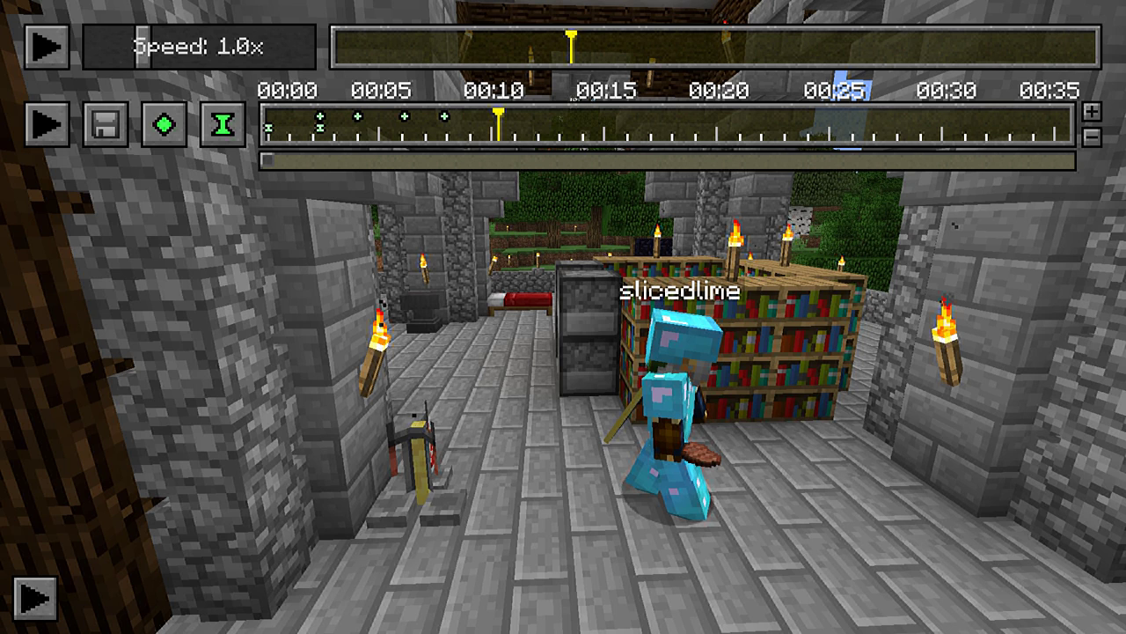
{"action": "left_click_drag", "start_coordinate": [444, 116], "coordinate": [479, 117]}
{"action": "left_click", "coordinate": [537, 290]}
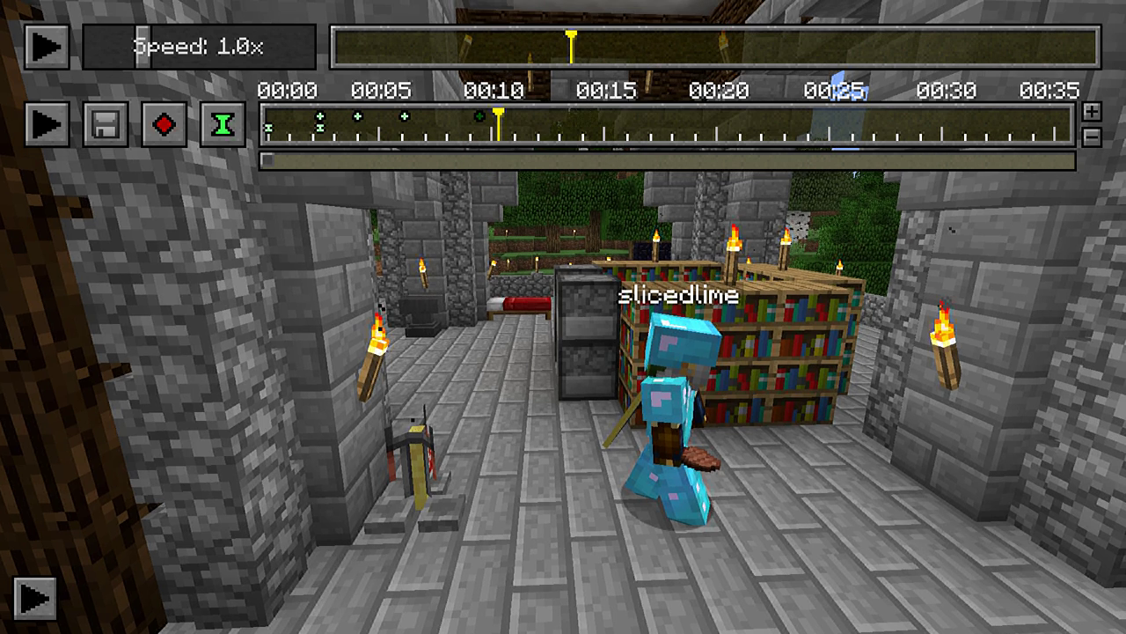
Play the replay while following the player to the terrace edge, and add a position keyframe at about 00:13.
{"action": "key", "text": "p"}
{"action": "key", "text": "w"}
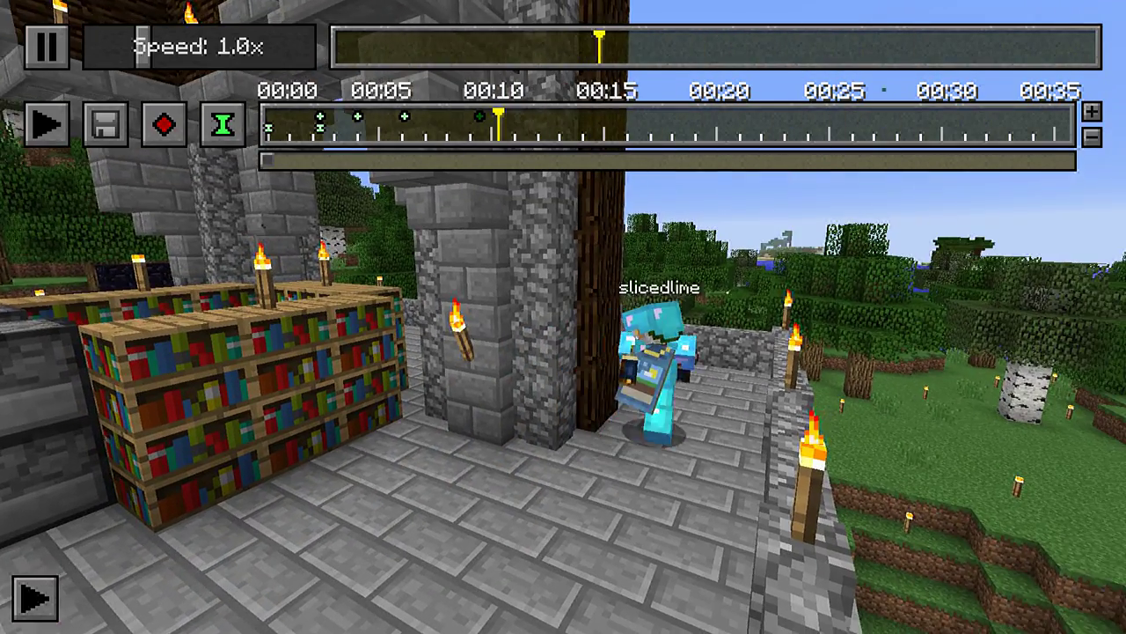
{"action": "key", "text": "p"}
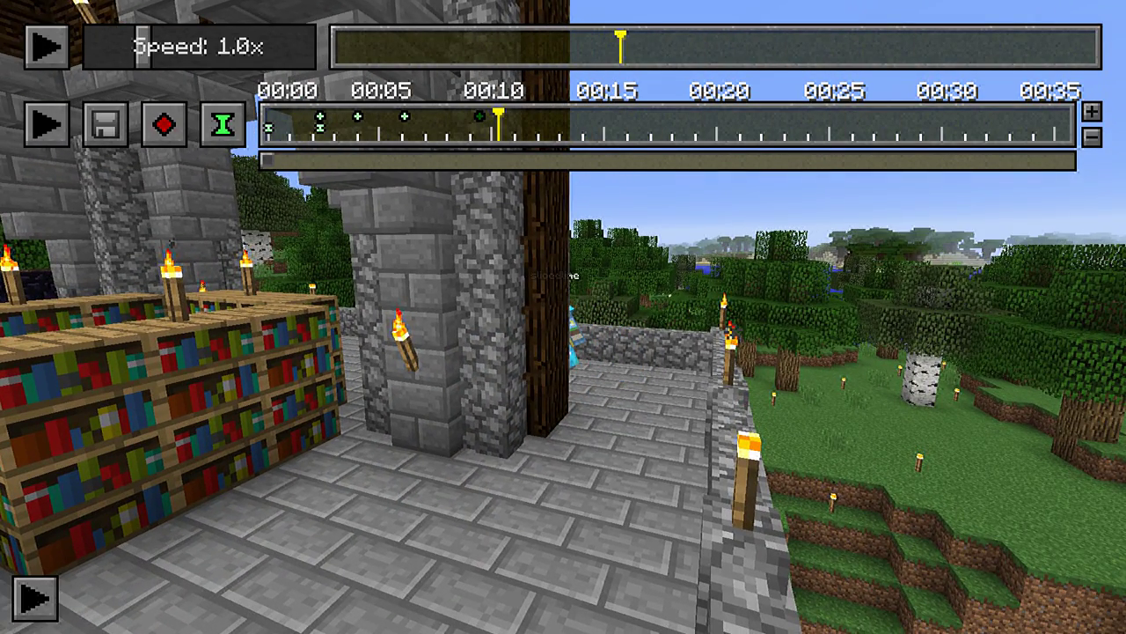
{"action": "left_click", "coordinate": [560, 124]}
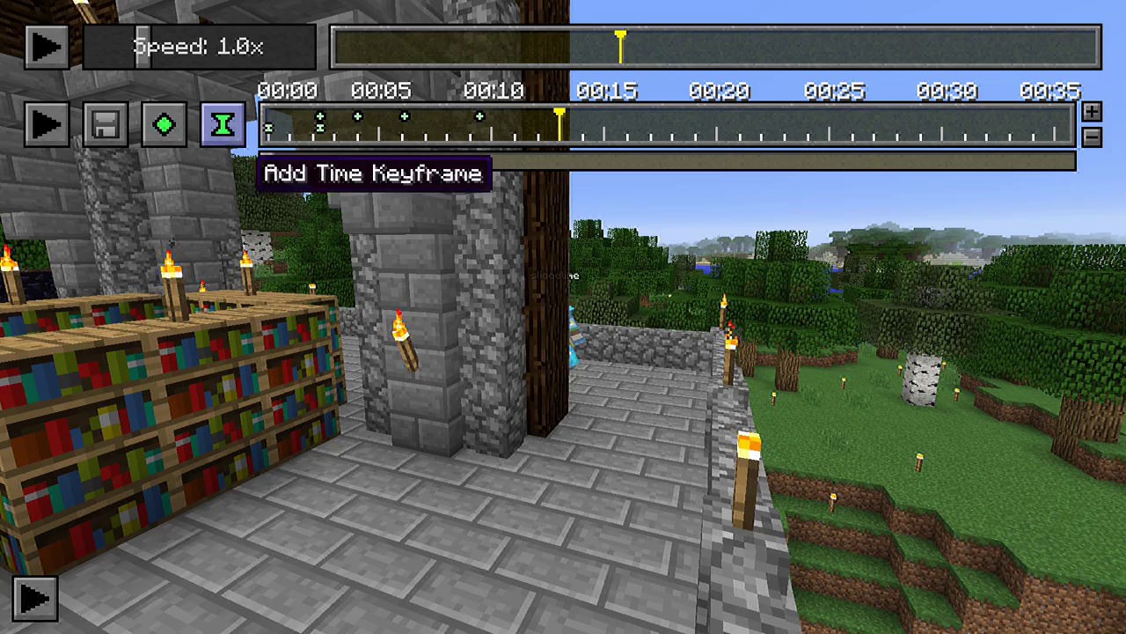
{"action": "left_click", "coordinate": [163, 124]}
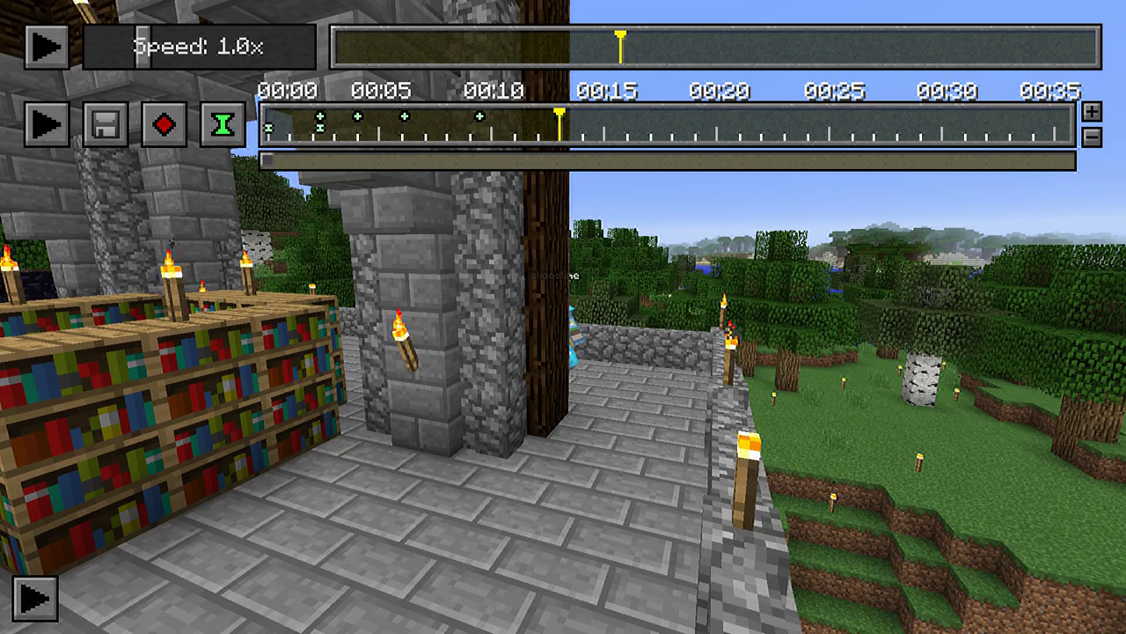
Place the camera over the treetops, advance the replay with the keyframe cursor synced at about 00:16, and set a position keyframe at about 00:15.
{"action": "key", "text": "w"}
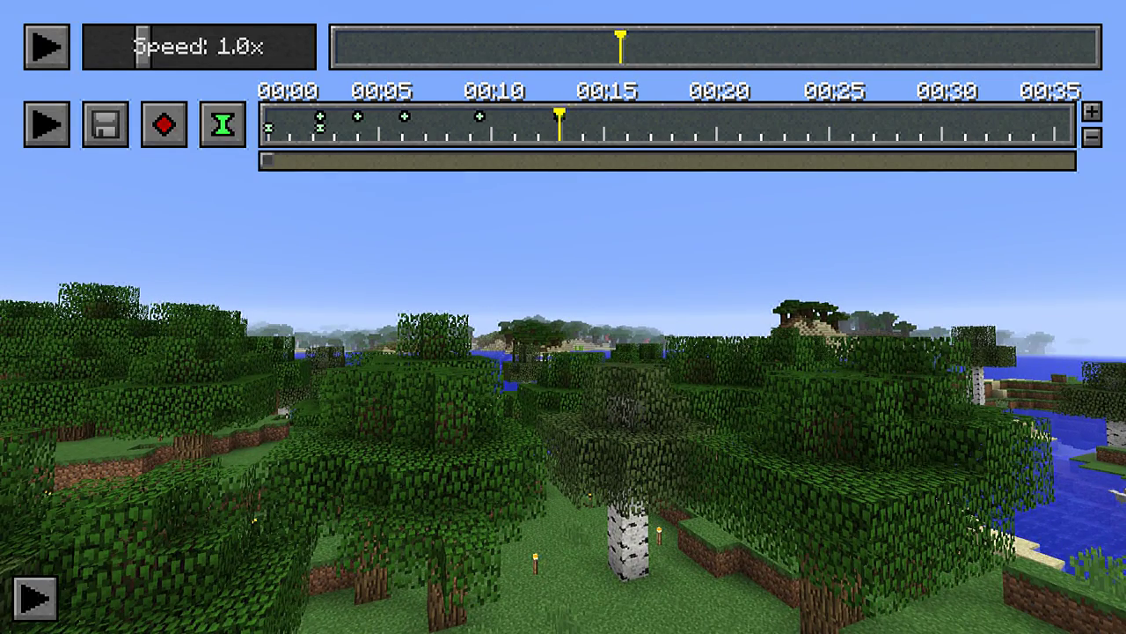
{"action": "key", "text": "p"}
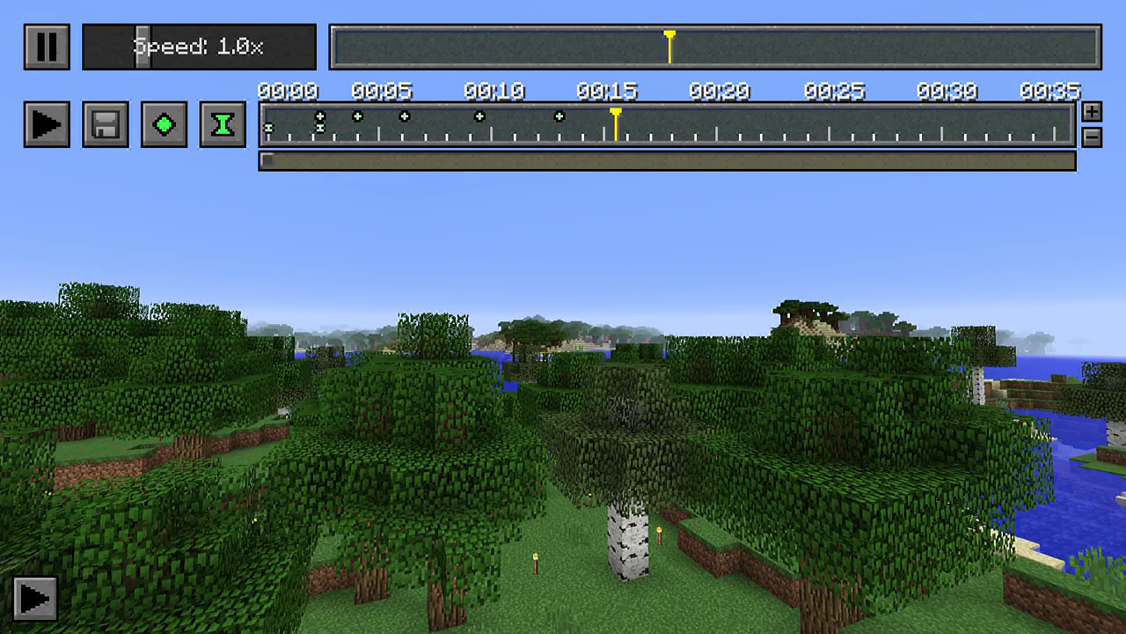
{"action": "key", "text": "p"}
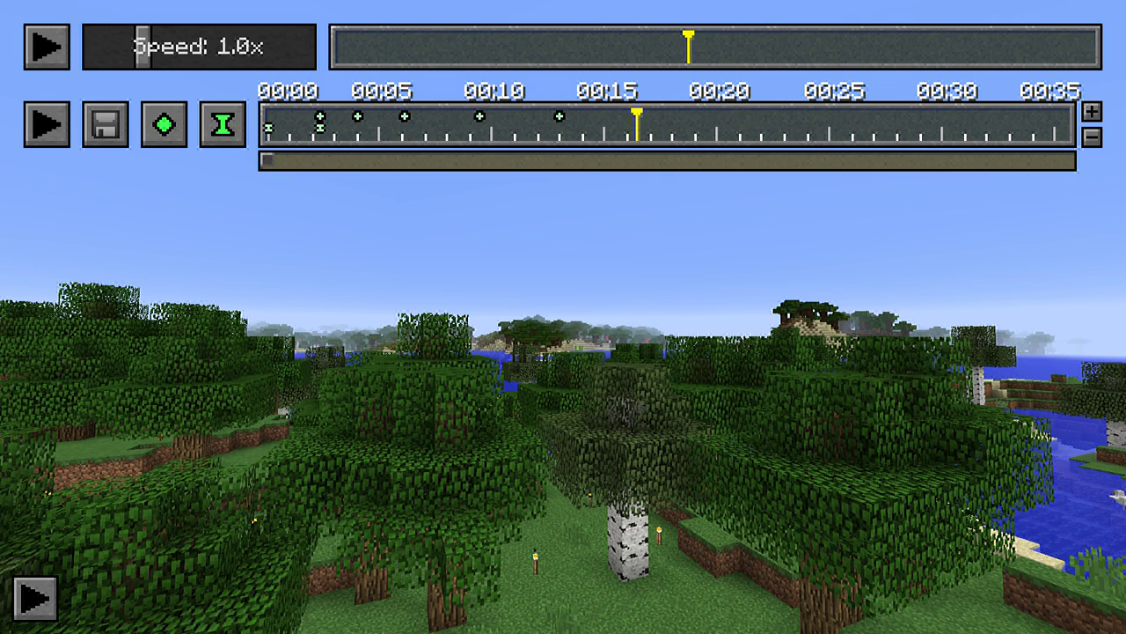
{"action": "left_click", "coordinate": [180, 110]}
{"action": "left_click_drag", "start_coordinate": [732, 117], "coordinate": [602, 120]}
{"action": "left_click", "coordinate": [654, 119]}
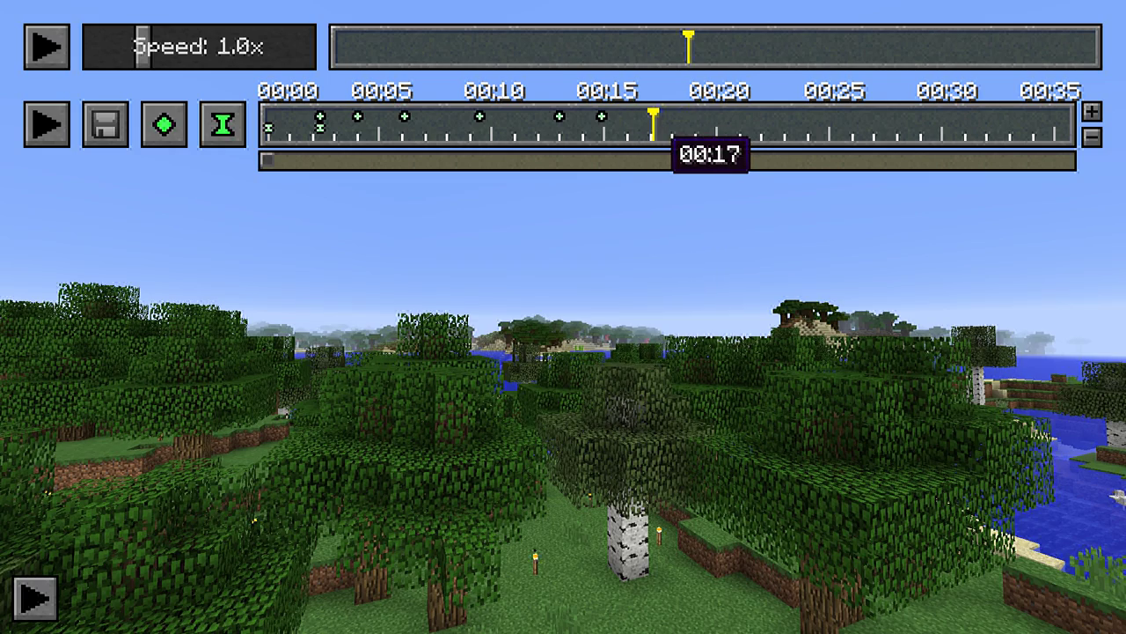
{"action": "key", "text": "Escape"}
Fly the camera over the forest towards the water and add a position and a time keyframe at about 00:16.
{"action": "key", "text": "w"}
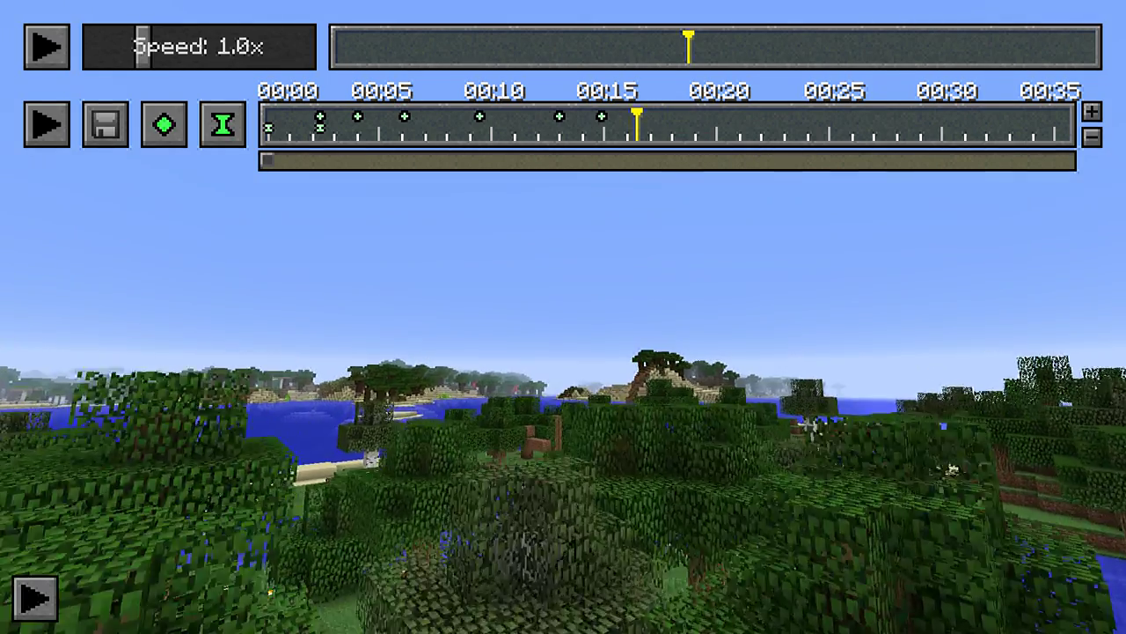
{"action": "key", "text": "shift"}
{"action": "key", "text": "space"}
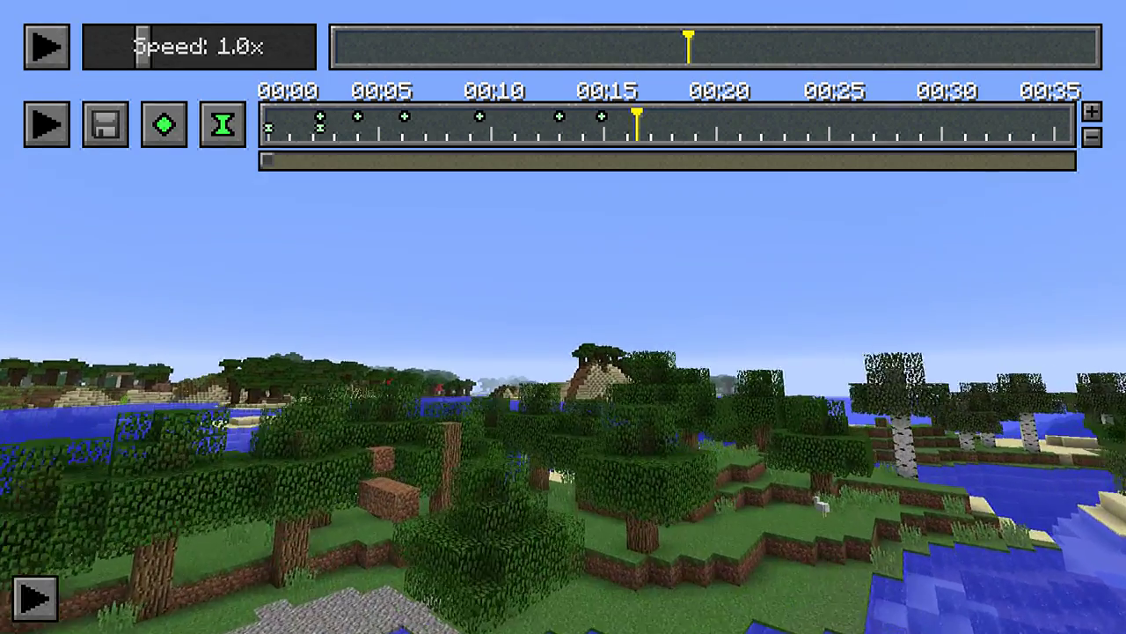
{"action": "left_click", "coordinate": [164, 124]}
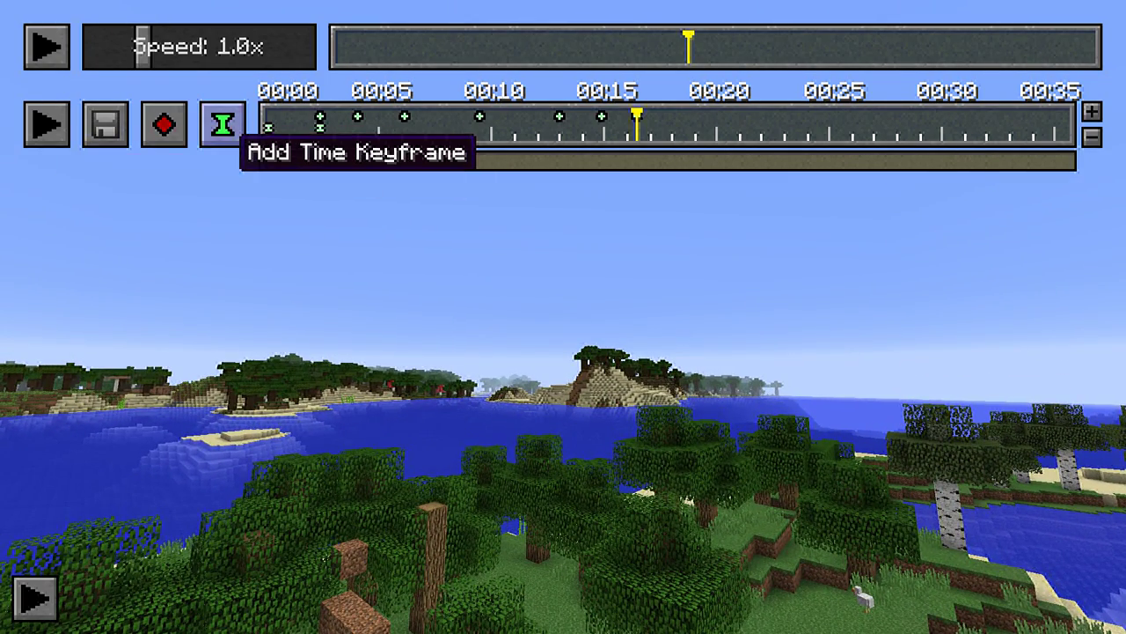
{"action": "left_click", "coordinate": [222, 122]}
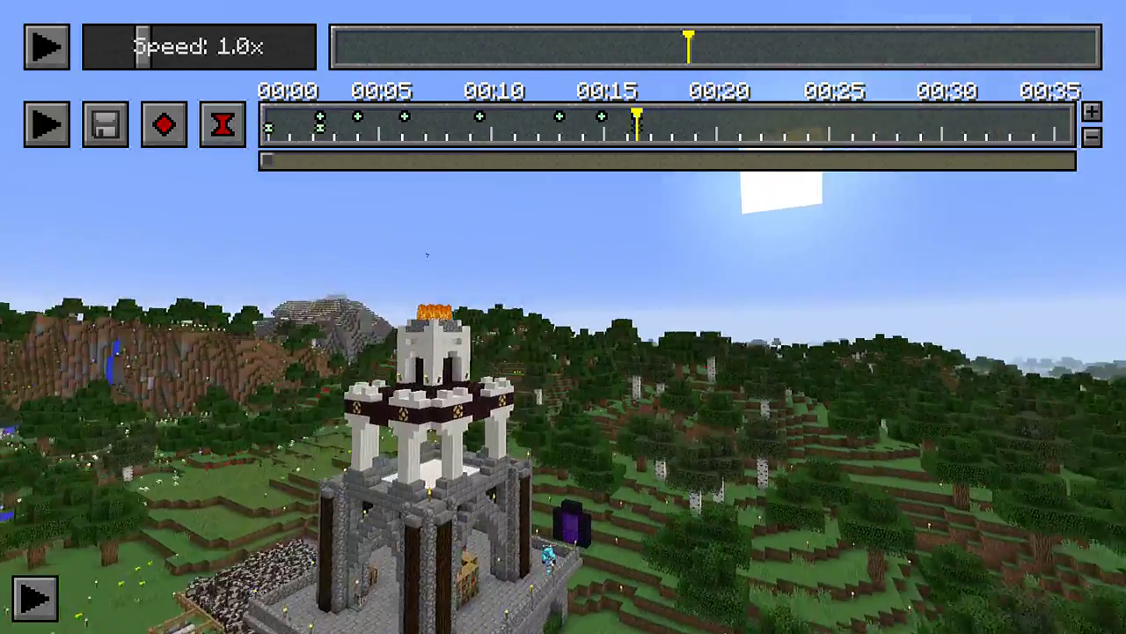
{"action": "key", "text": "space"}
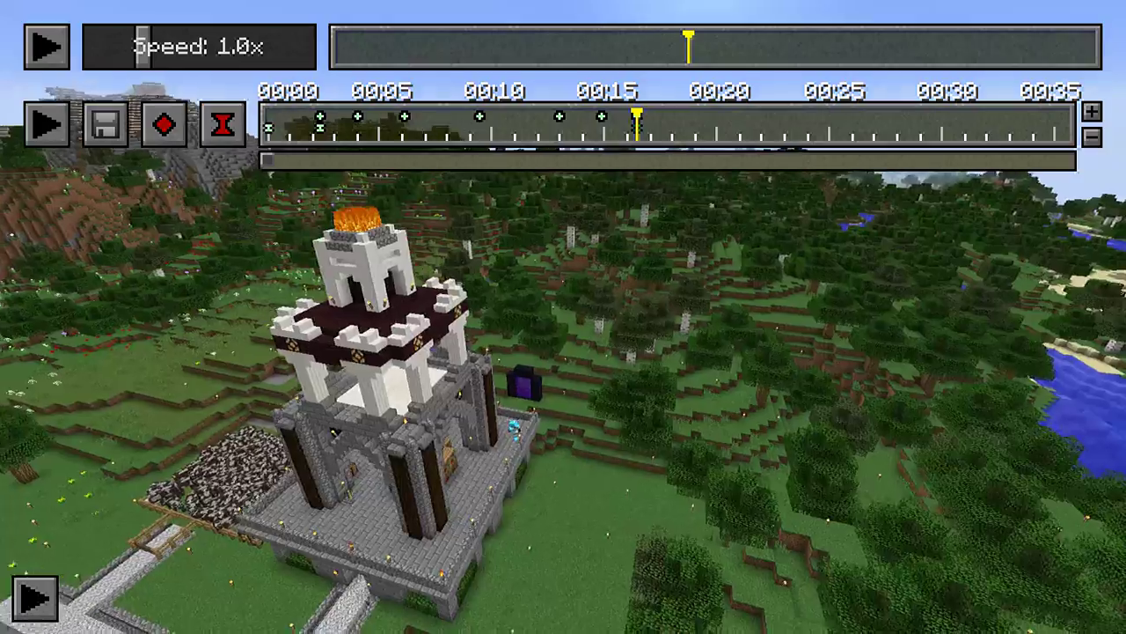
{"action": "key", "text": "a"}
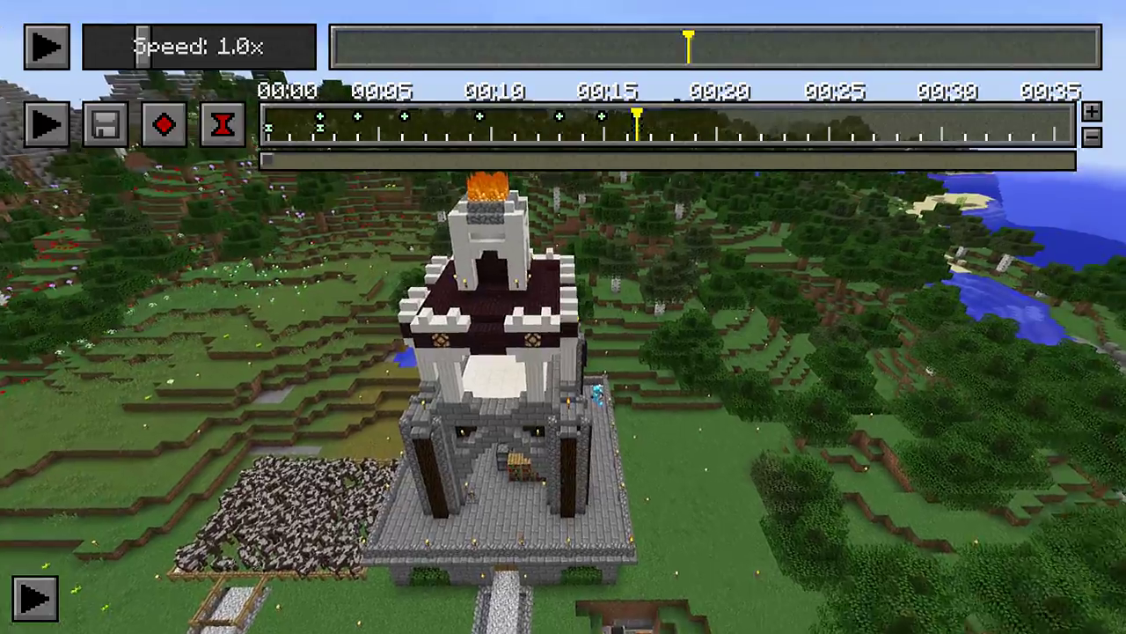
{"action": "key", "text": "shift"}
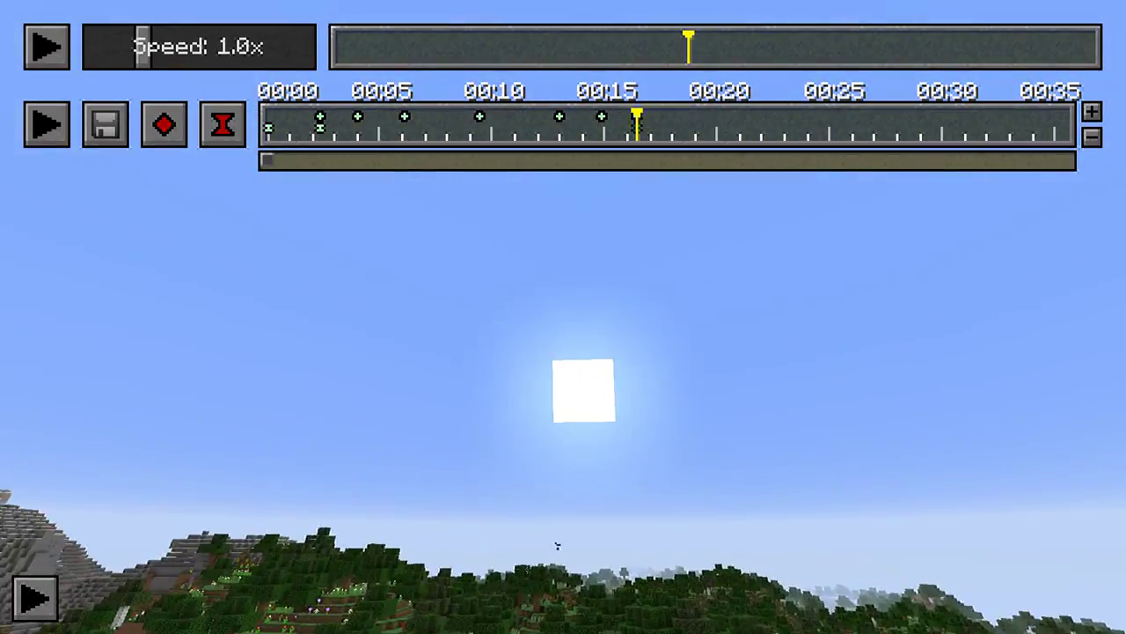
{"action": "key", "text": "w"}
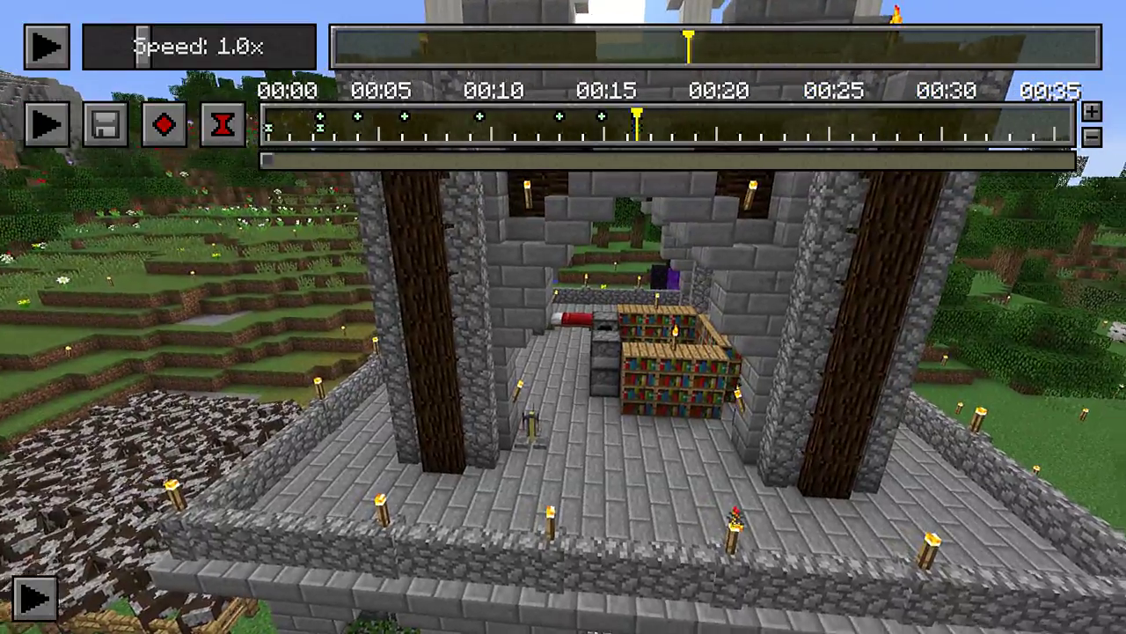
{"action": "key", "text": "w"}
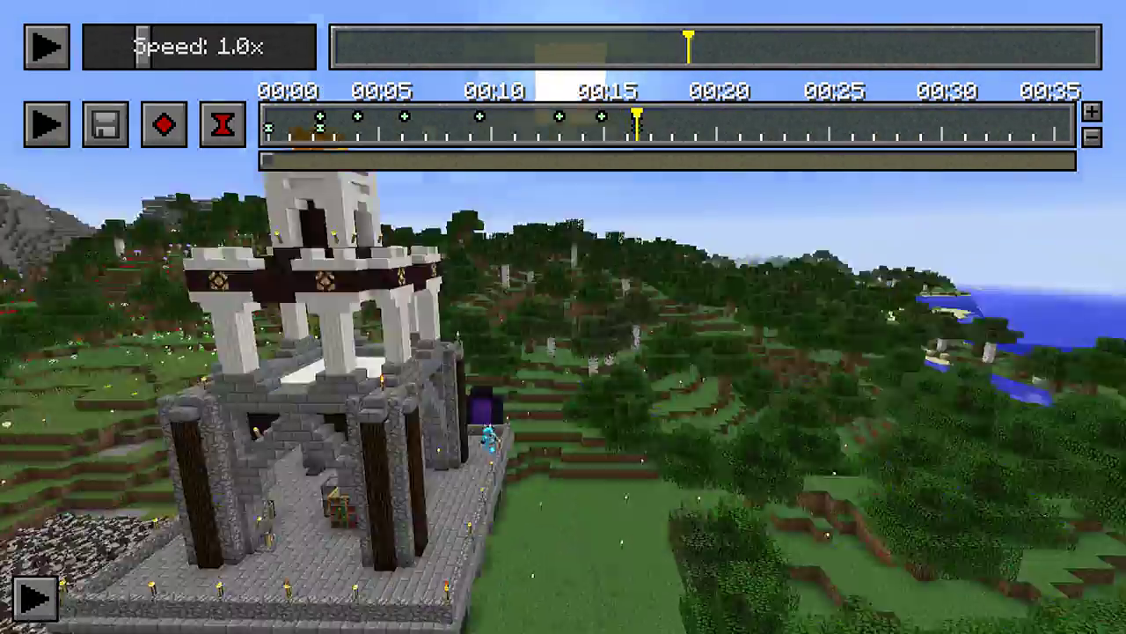
{"action": "key", "text": "a"}
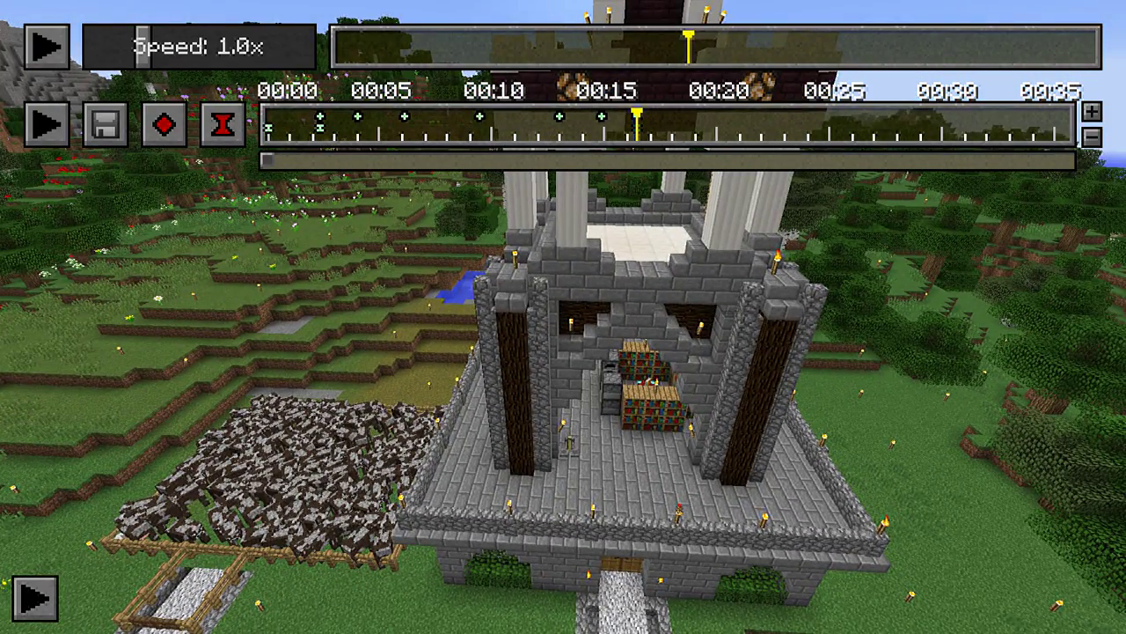
Play the camera path from 00:00 to preview it, and return the keyframe cursor to the start.
{"action": "left_click_drag", "start_coordinate": [294, 122], "coordinate": [240, 123]}
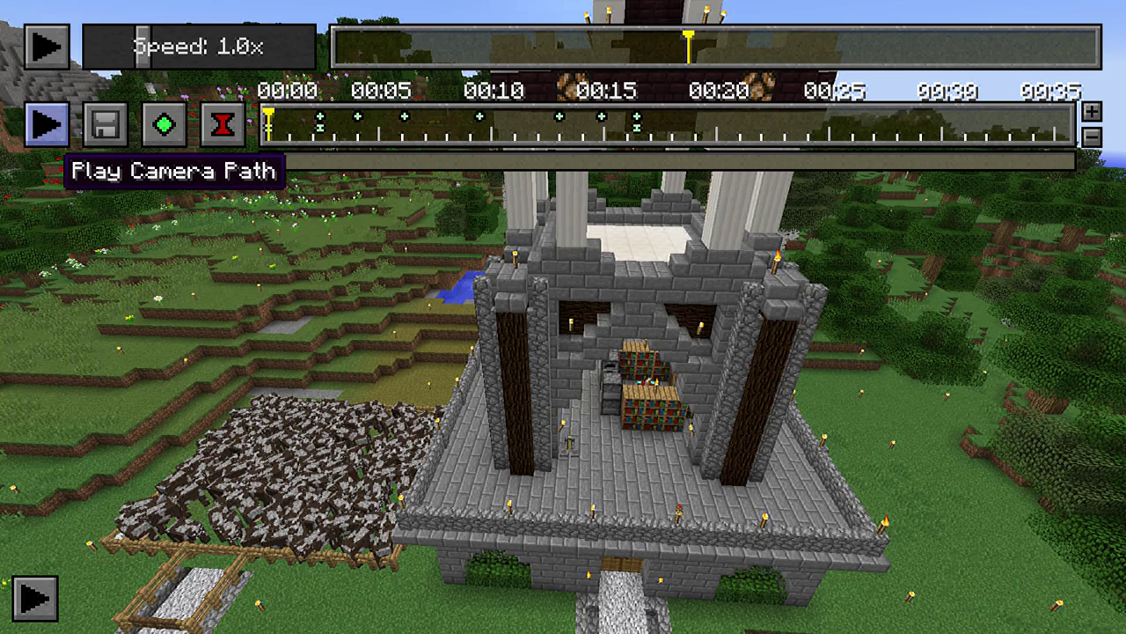
{"action": "left_click", "coordinate": [47, 124]}
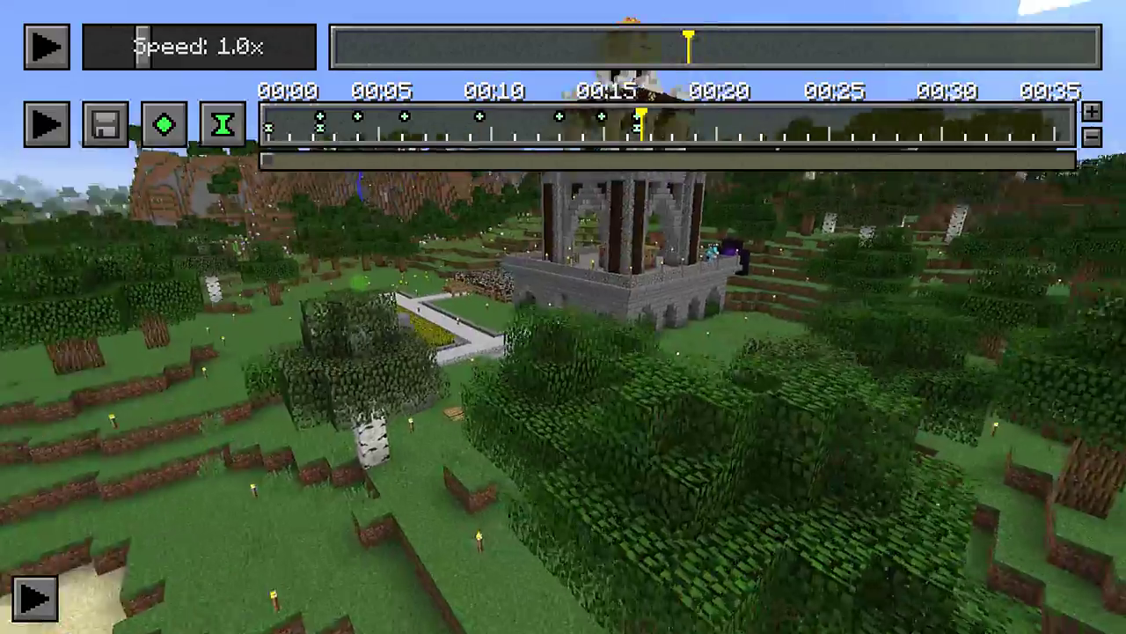
{"action": "key", "text": "w"}
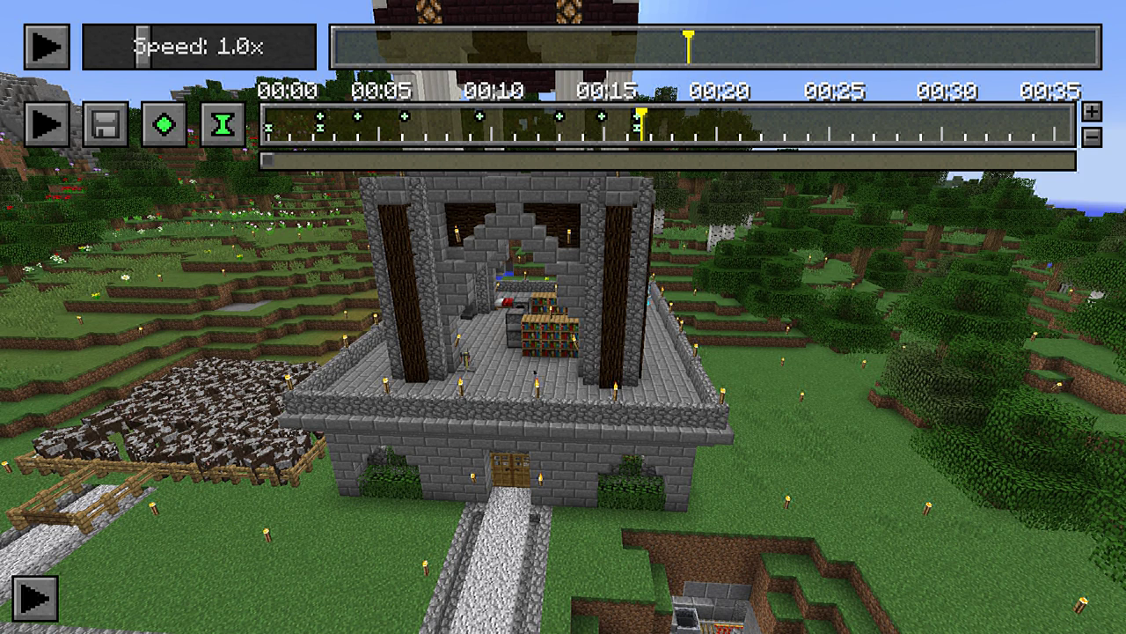
{"action": "left_click_drag", "start_coordinate": [300, 120], "coordinate": [240, 113]}
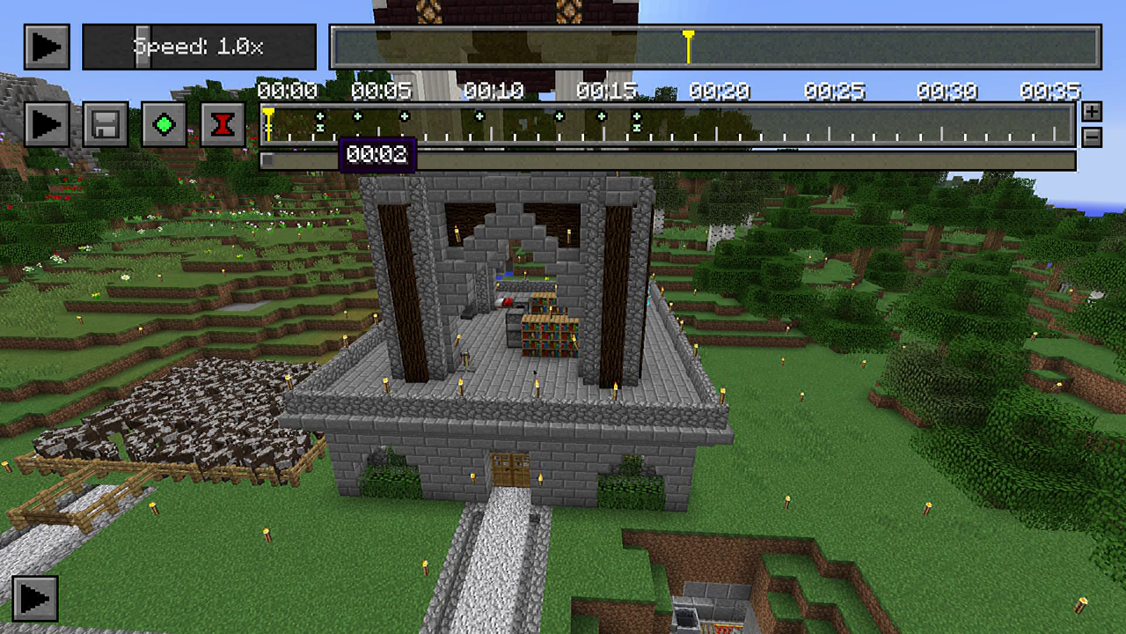
Keep the keyframe cursor at 00:00 and jump the replay back to a slightly earlier moment.
{"action": "left_click_drag", "start_coordinate": [302, 125], "coordinate": [268, 122]}
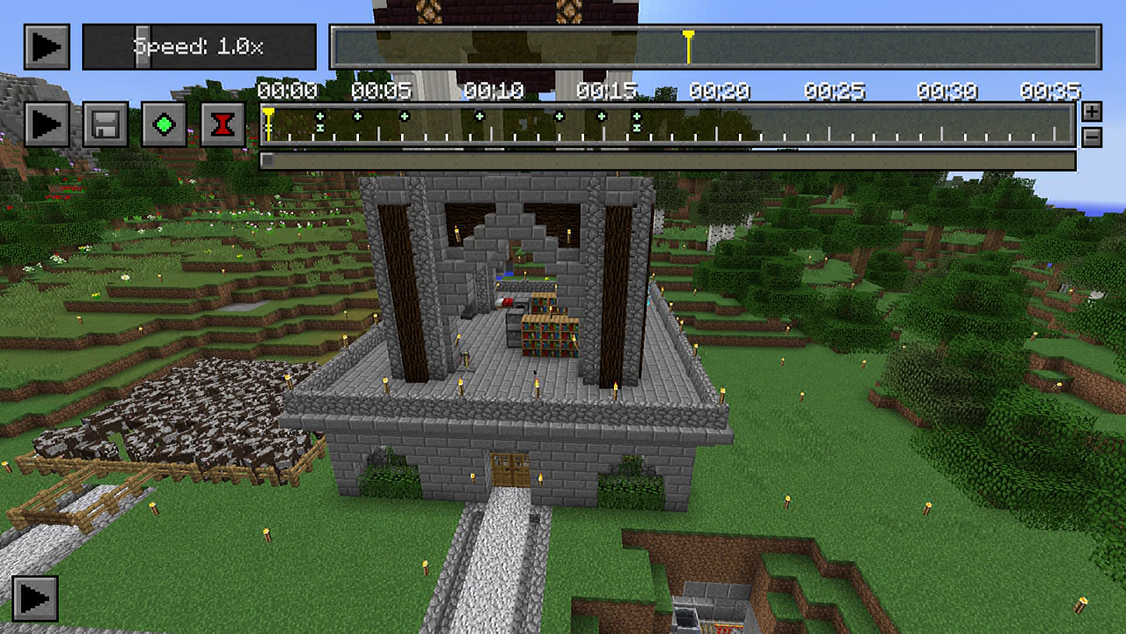
{"action": "key", "text": "a"}
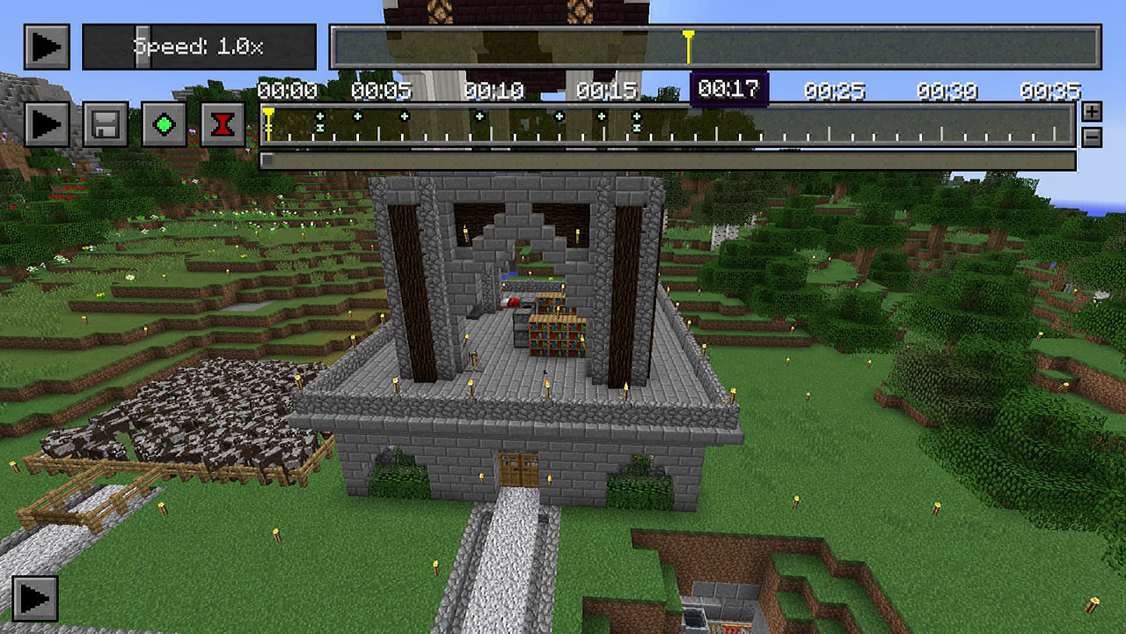
{"action": "left_click", "coordinate": [670, 53]}
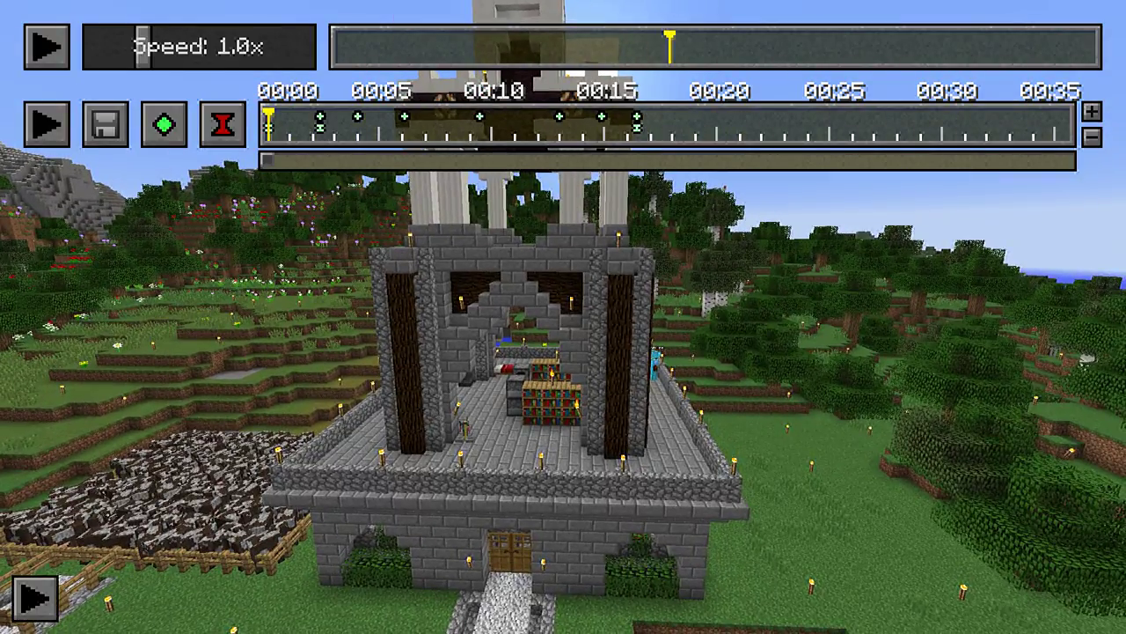
Fly the camera around the front of the tower to examine it from different heights and sides.
{"action": "key", "text": "a"}
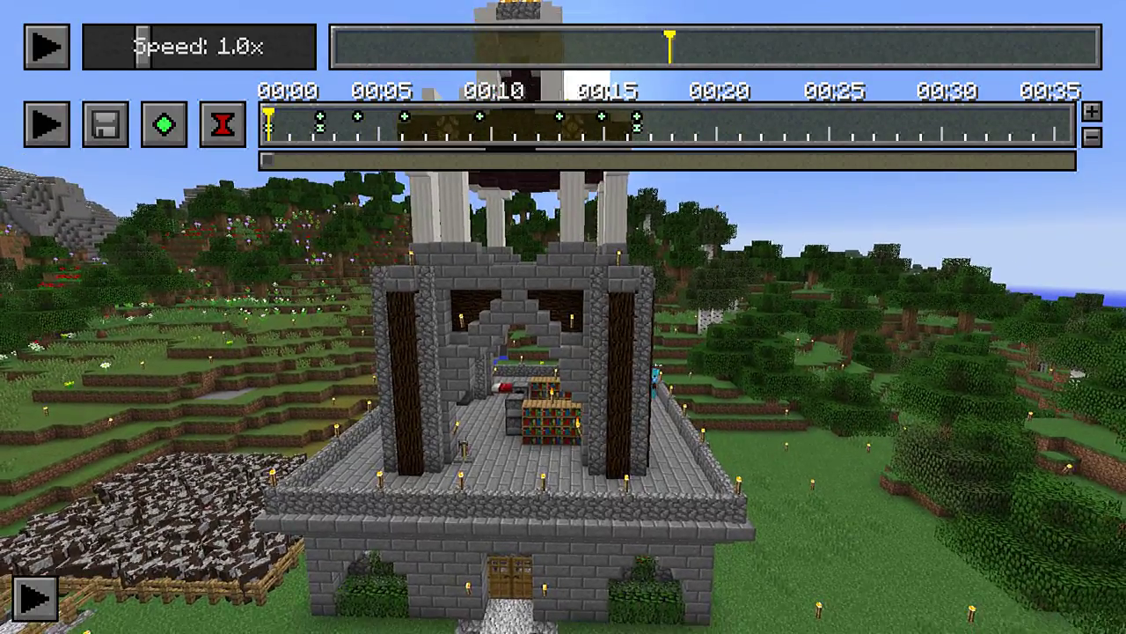
{"action": "key", "text": "space"}
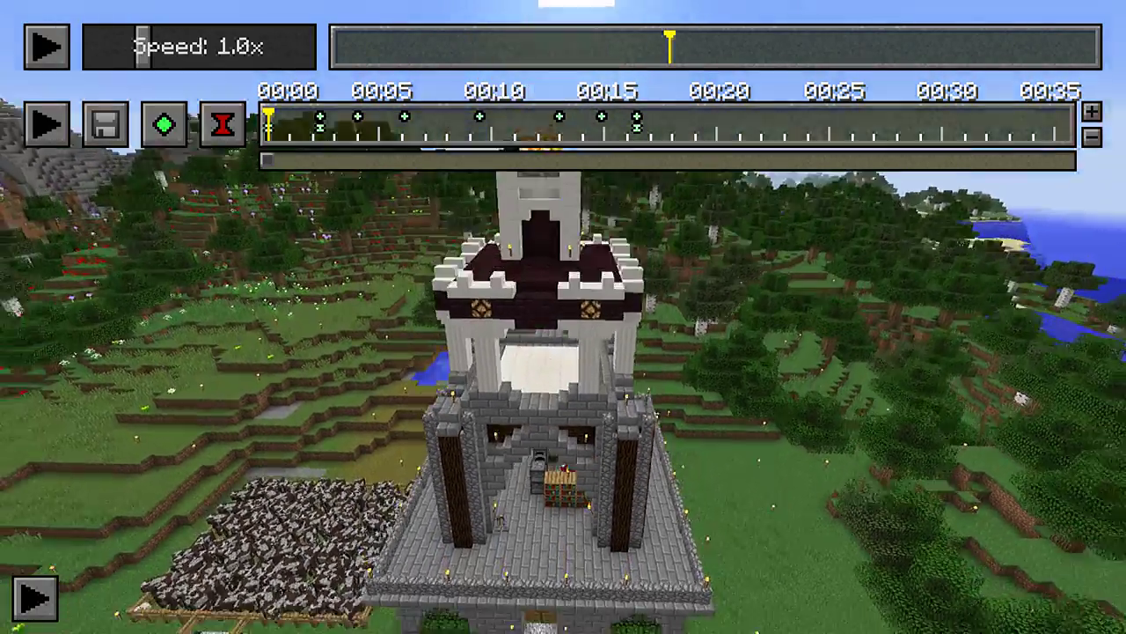
{"action": "key", "text": "shift"}
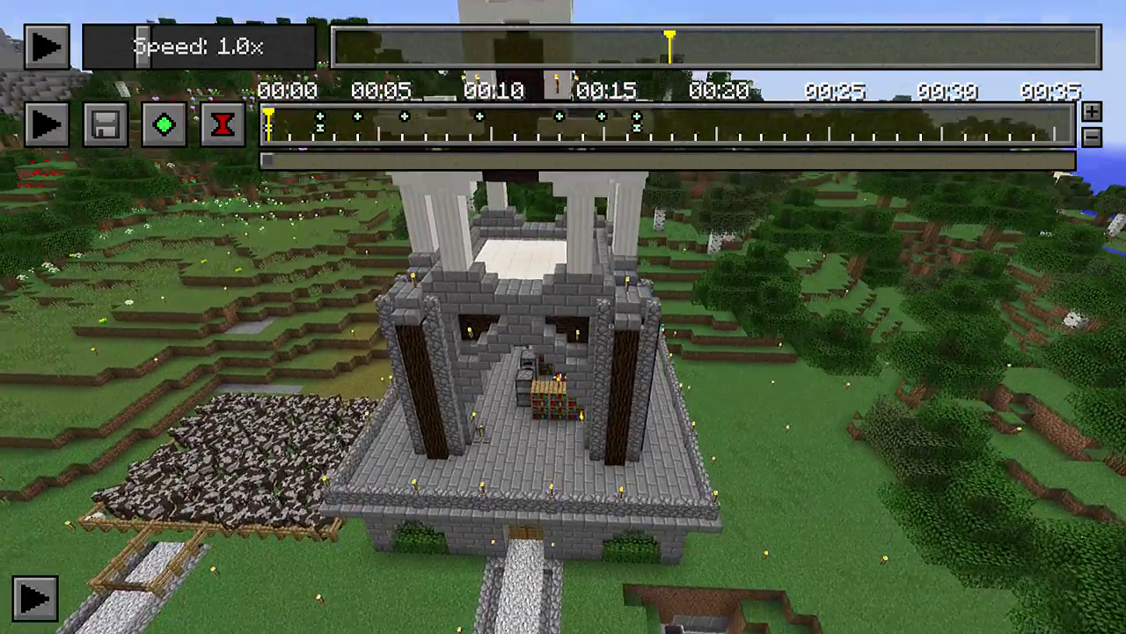
{"action": "key", "text": "d"}
{"action": "key", "text": "a"}
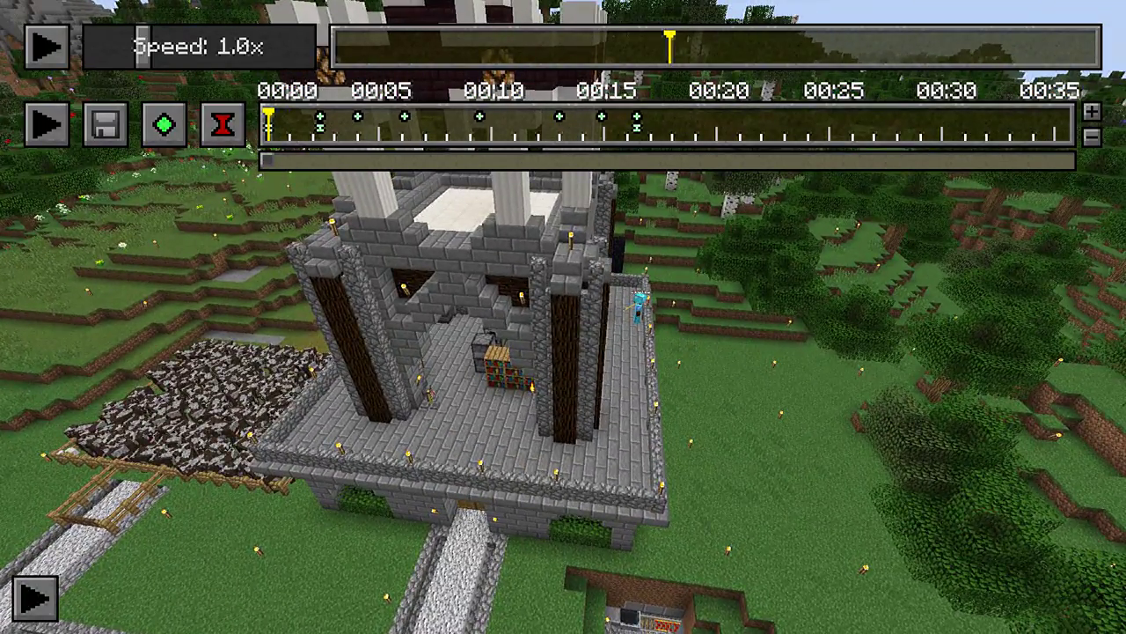
{"action": "key", "text": "a"}
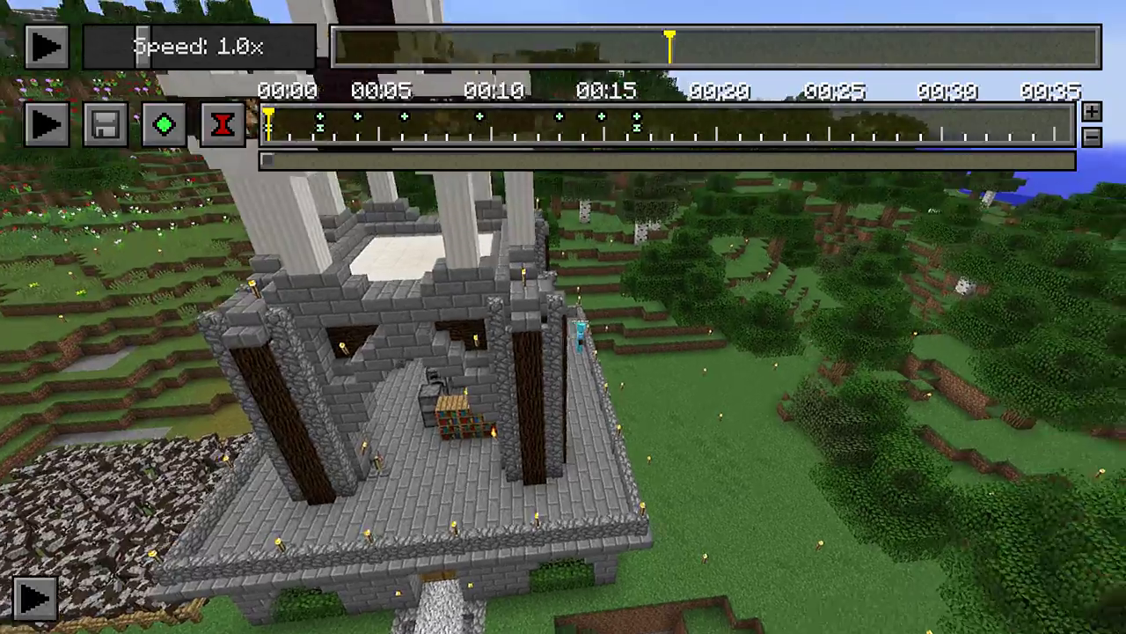
{"action": "key", "text": "s"}
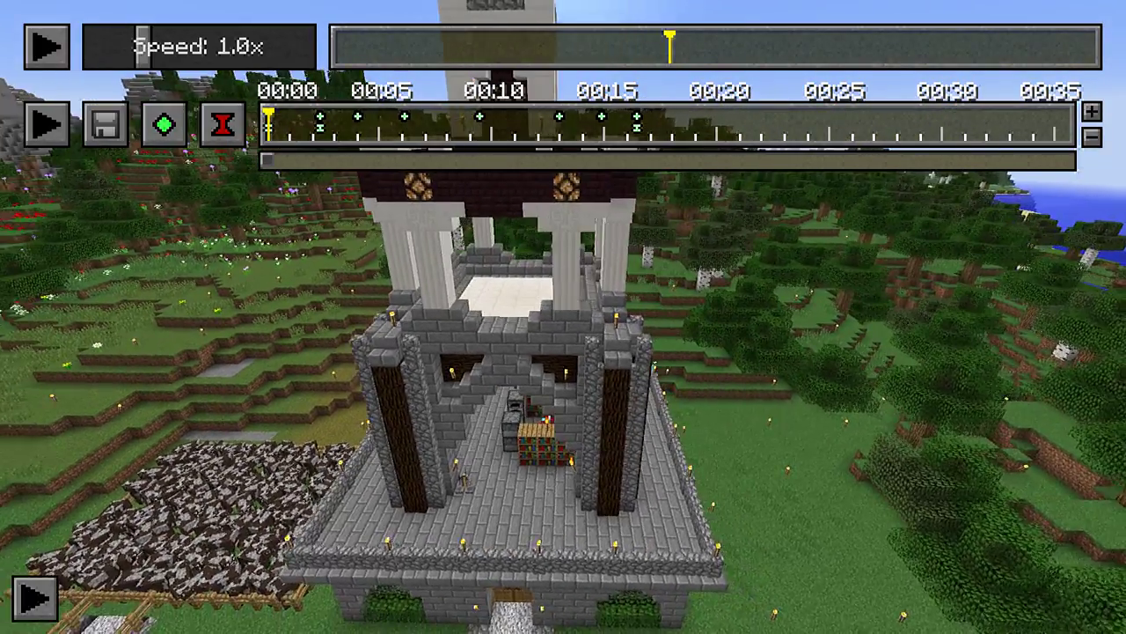
{"action": "key", "text": "space"}
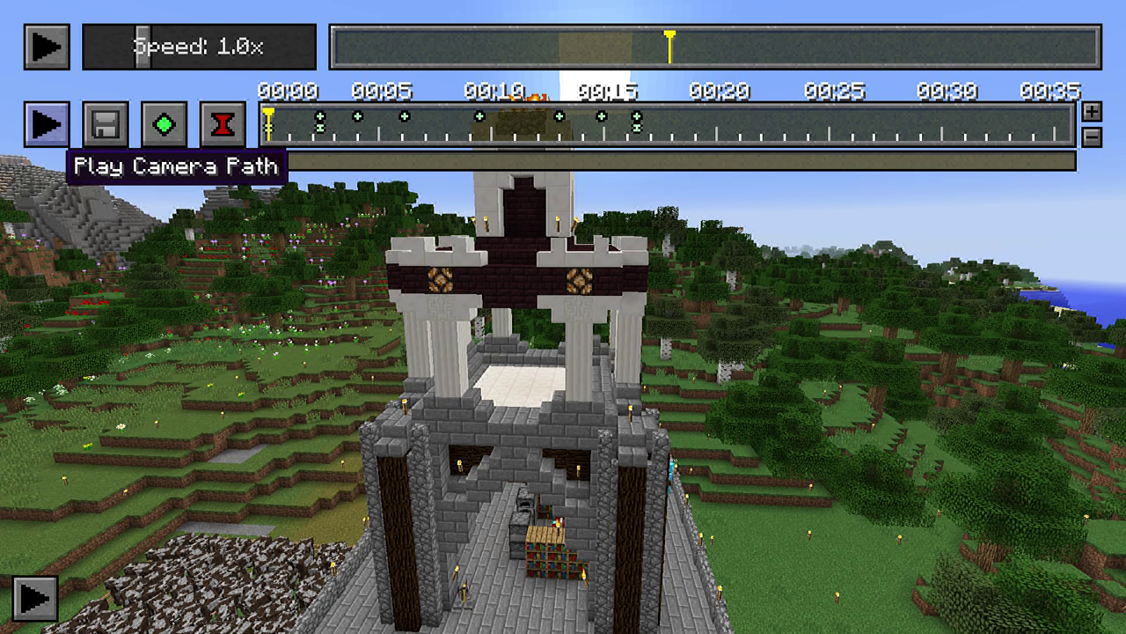
Play the camera path through to the last keyframe at about 00:16, and turn the camera towards the path.
{"action": "left_click", "coordinate": [46, 127]}
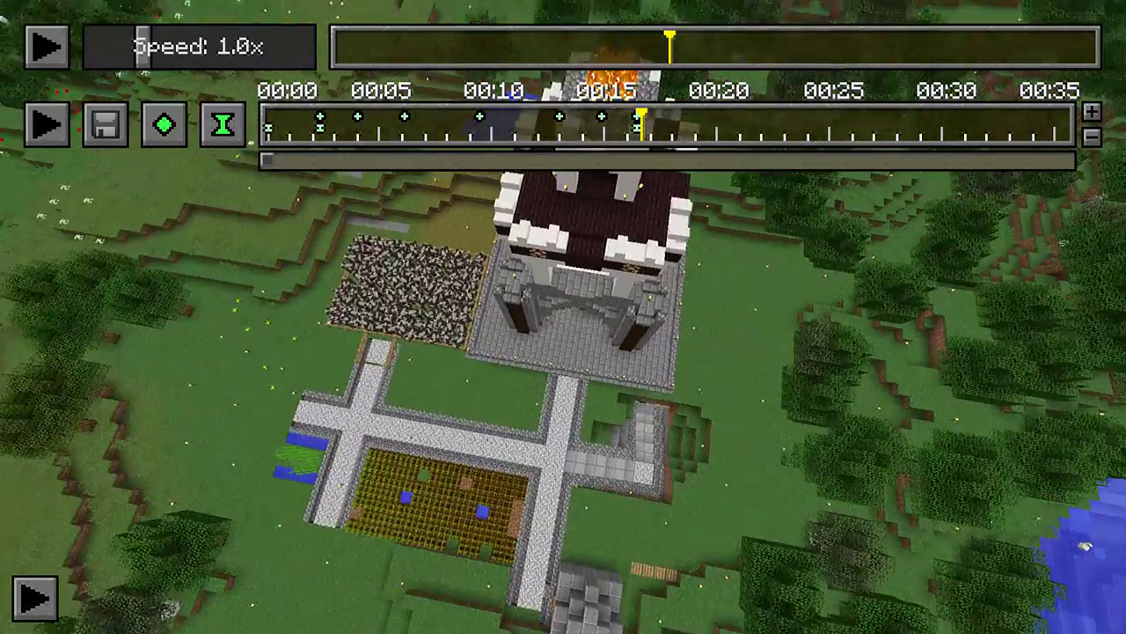
{"action": "key", "text": "d"}
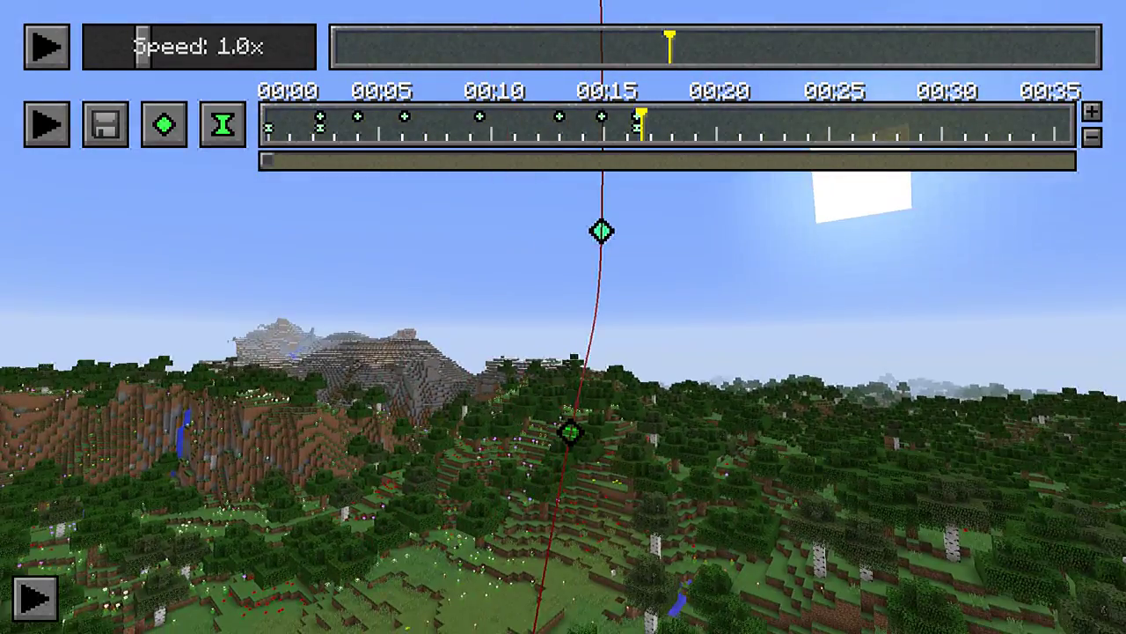
Open the Replay Mod settings from the mod list to check the path preview and interpolation options, and return to the replay.
{"action": "key", "text": "Escape"}
{"action": "left_click", "coordinate": [480, 267]}
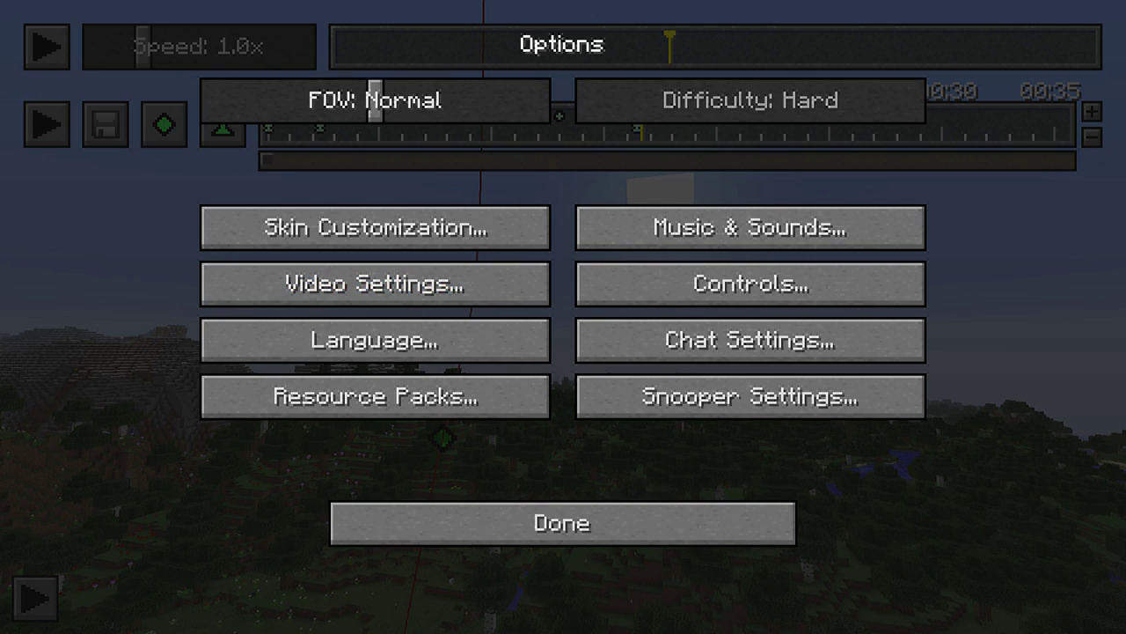
{"action": "left_click", "coordinate": [563, 523]}
{"action": "left_click", "coordinate": [682, 256]}
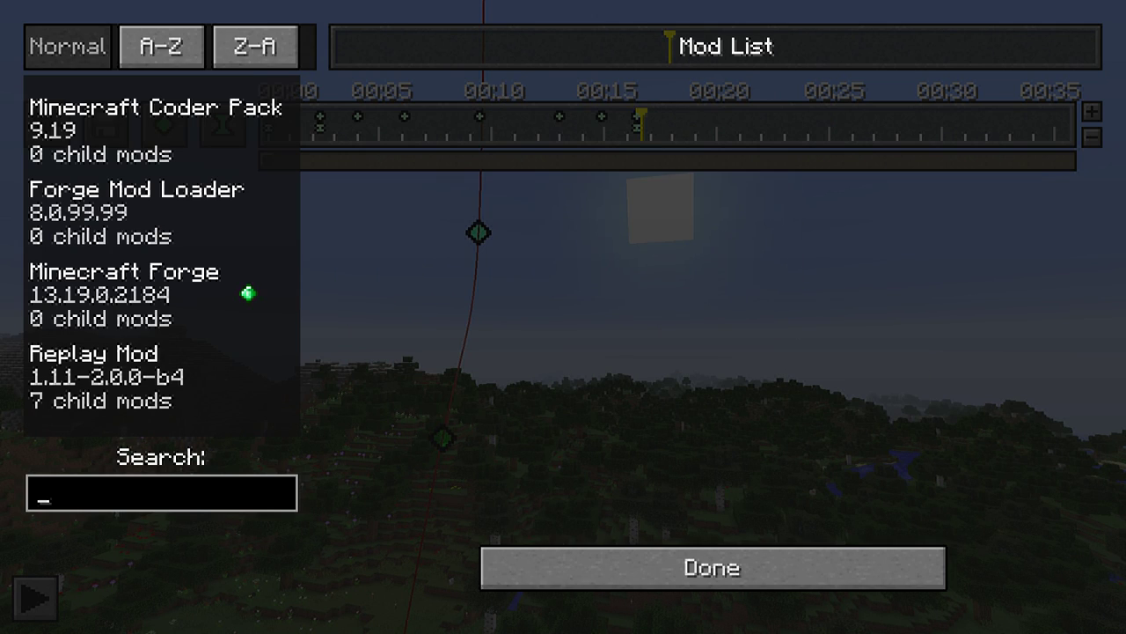
{"action": "left_click", "coordinate": [158, 376]}
{"action": "left_click", "coordinate": [162, 542]}
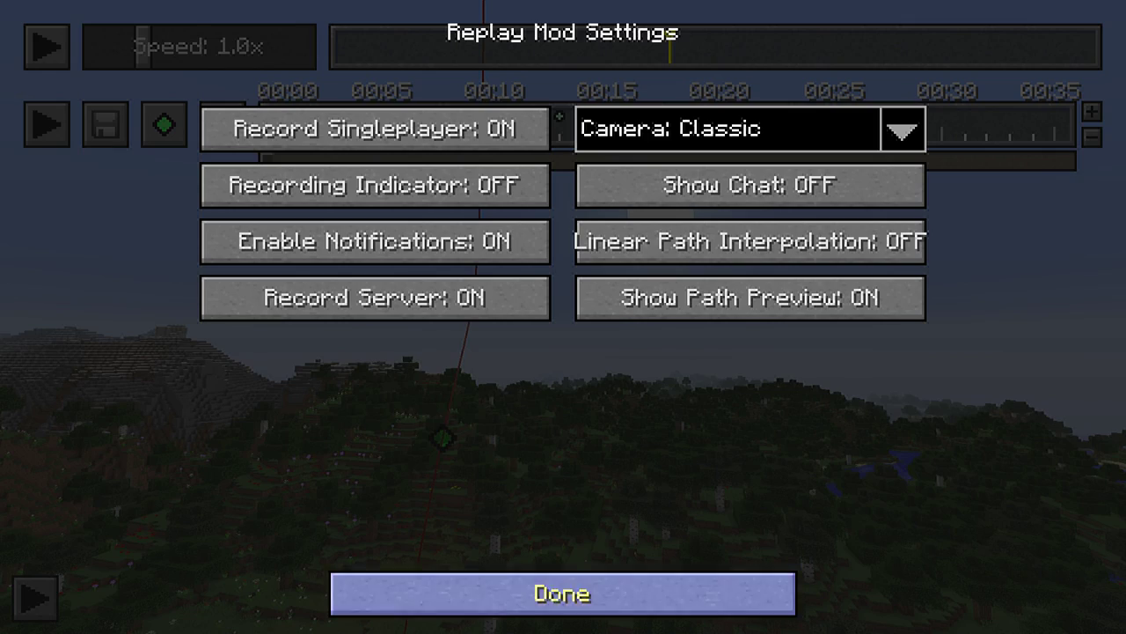
{"action": "left_click", "coordinate": [563, 596]}
{"action": "left_click", "coordinate": [634, 570]}
{"action": "key", "text": "Escape"}
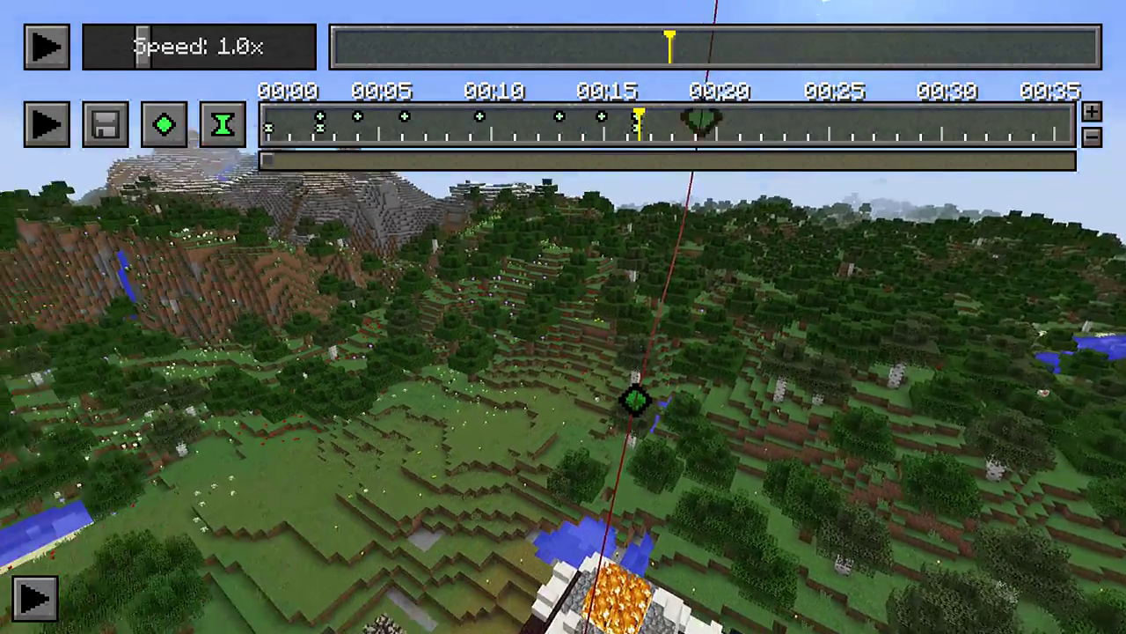
Move the camera up and down beside the previewed camera path to examine its line and keyframe markers above the tower.
{"action": "key", "text": "space"}
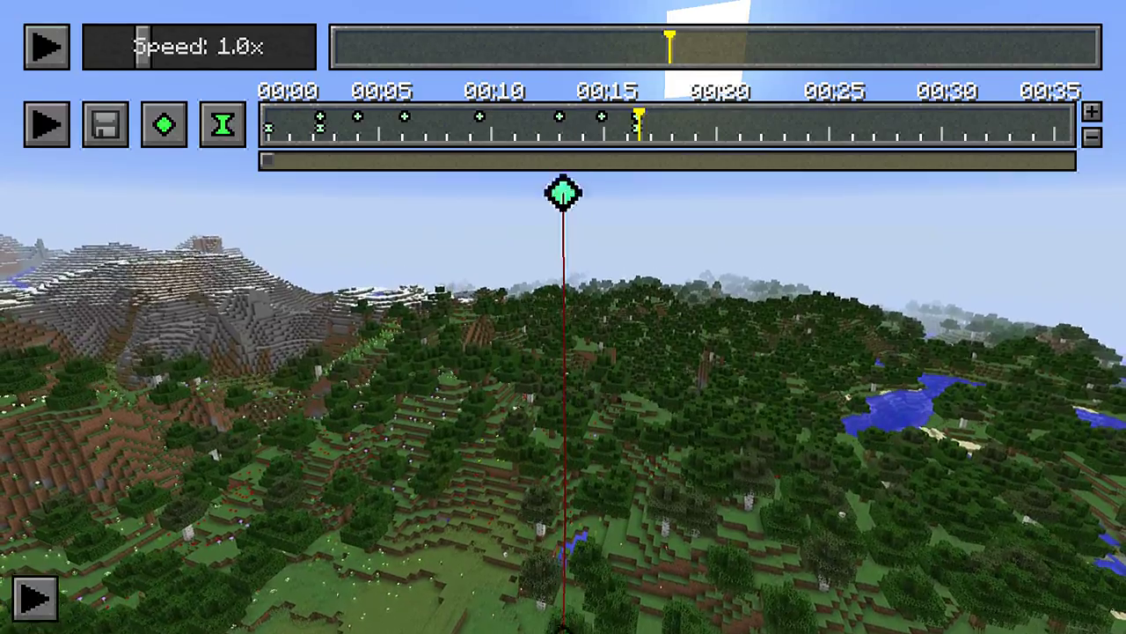
{"action": "key", "text": "shift"}
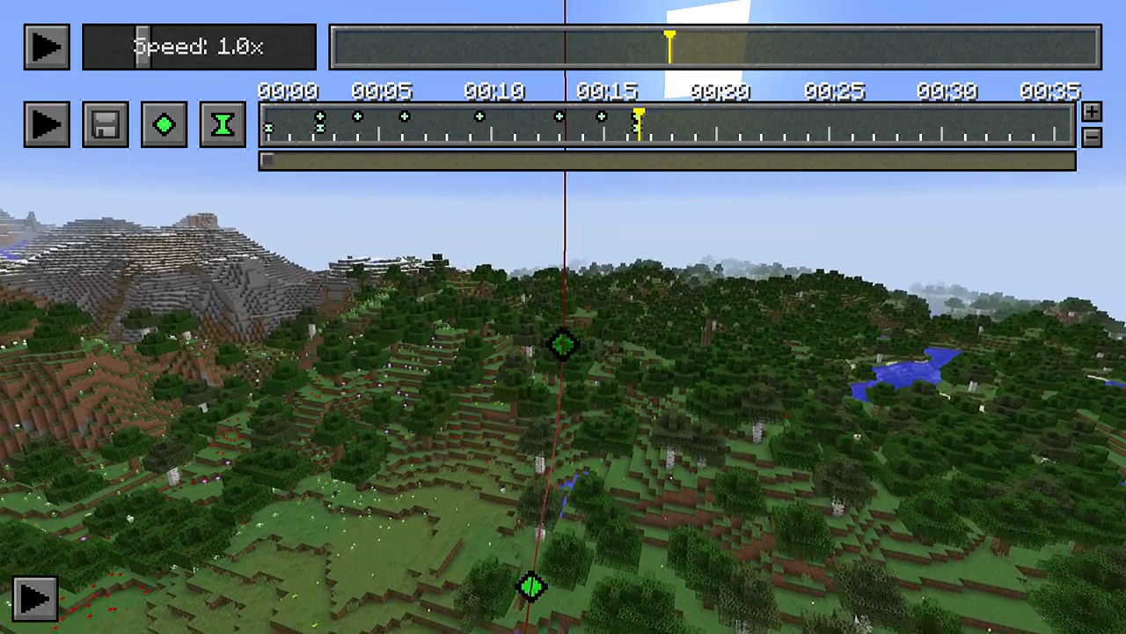
{"action": "key", "text": "a"}
{"action": "key", "text": "shift"}
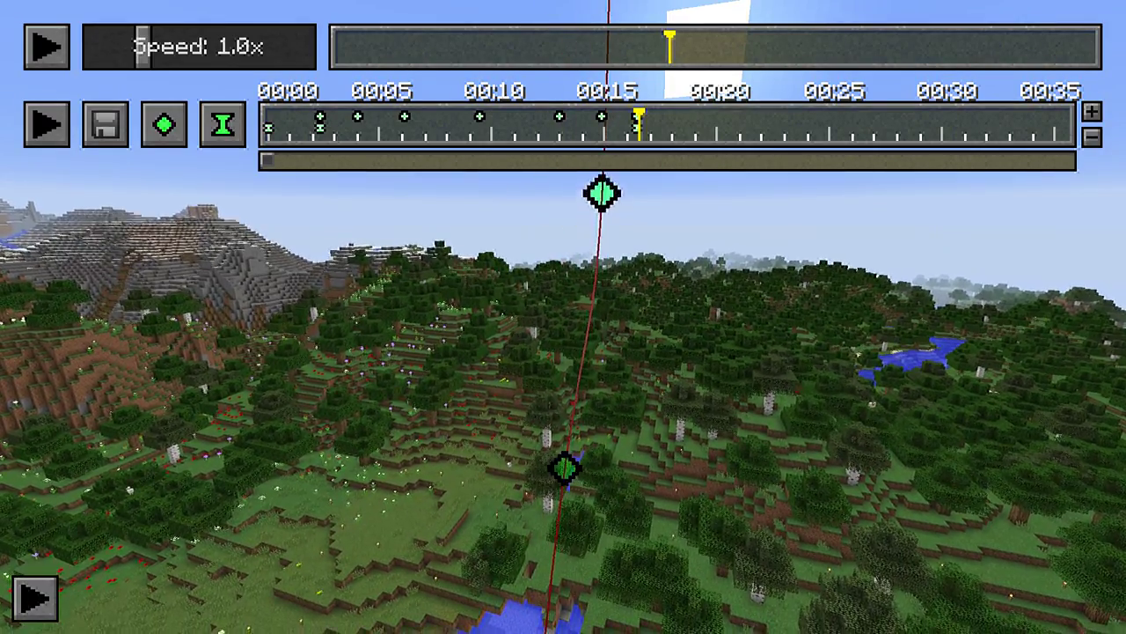
{"action": "key", "text": "shift"}
{"action": "key", "text": "shift"}
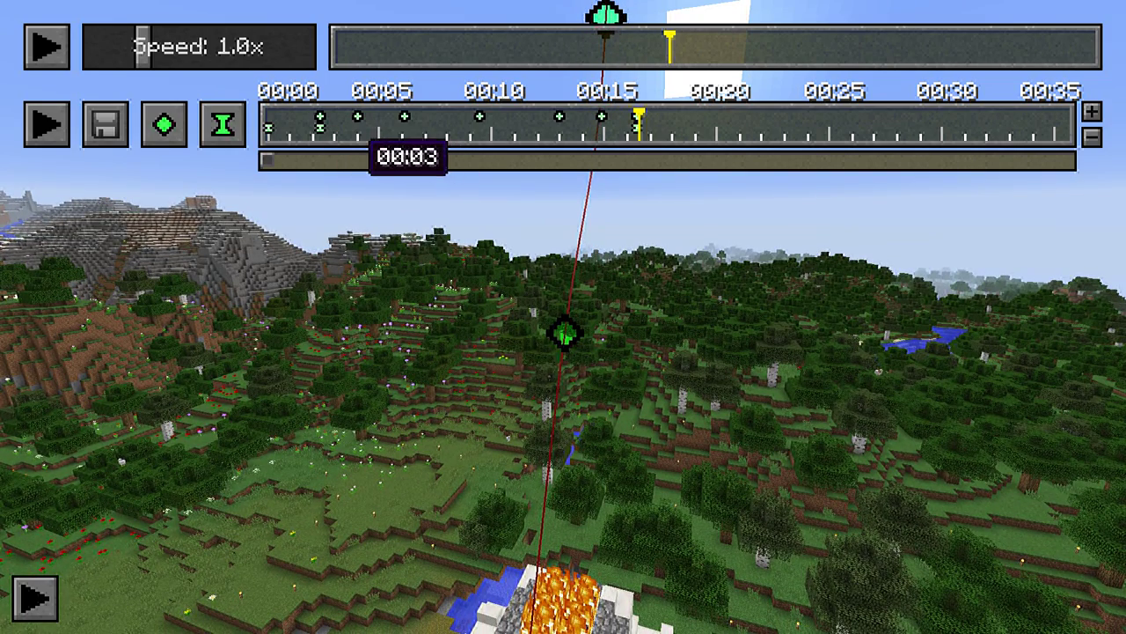
Try shifting the position keyframe at about 00:04 earlier to about 00:03, and inspect the path's curve near it.
{"action": "left_click_drag", "start_coordinate": [358, 116], "coordinate": [344, 119]}
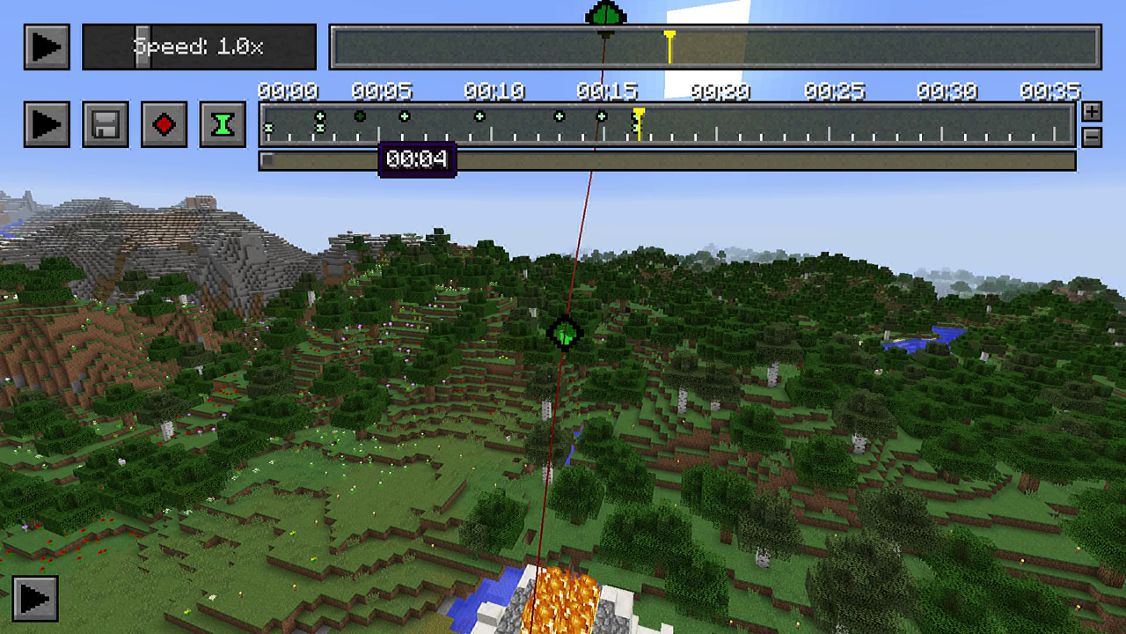
{"action": "left_click_drag", "start_coordinate": [356, 118], "coordinate": [346, 117]}
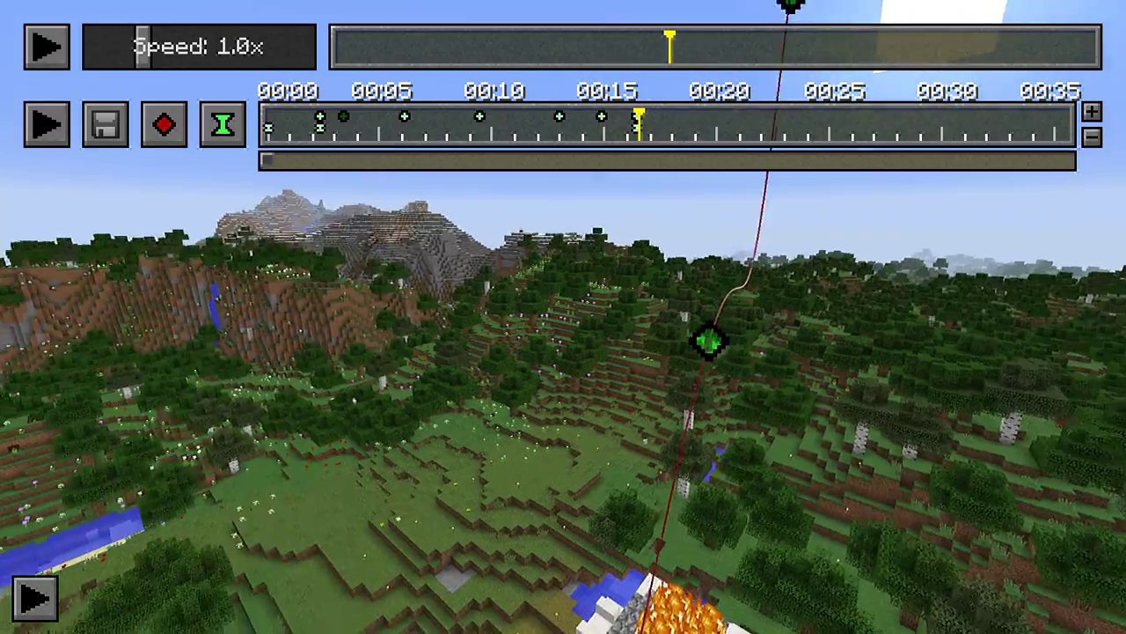
{"action": "key", "text": "w"}
{"action": "key", "text": "d"}
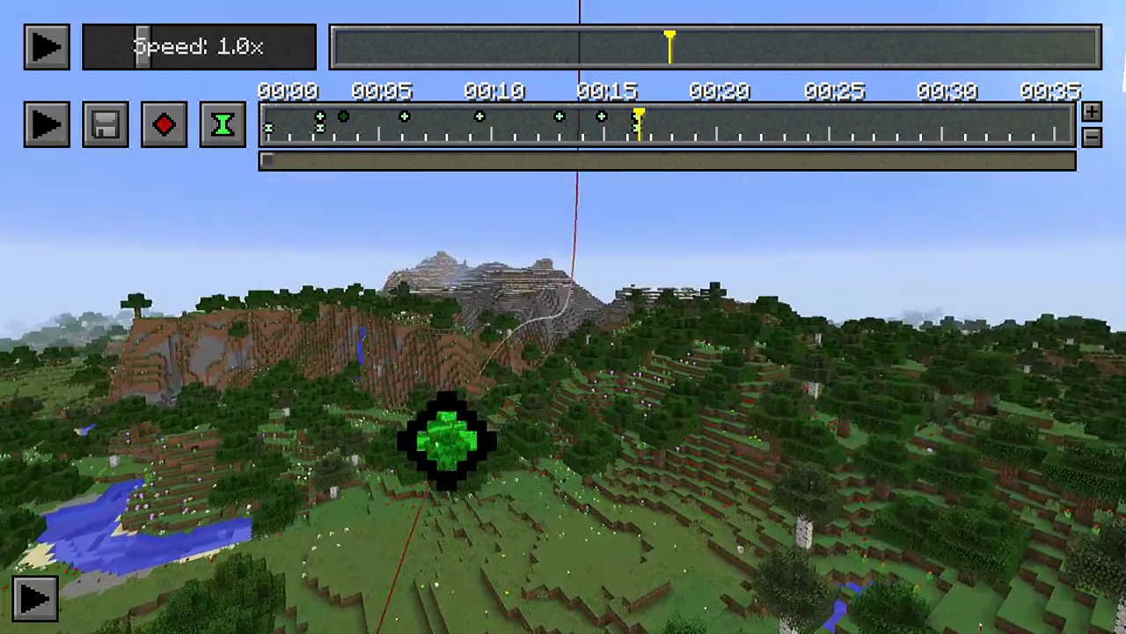
{"action": "key", "text": "a"}
{"action": "key", "text": "s"}
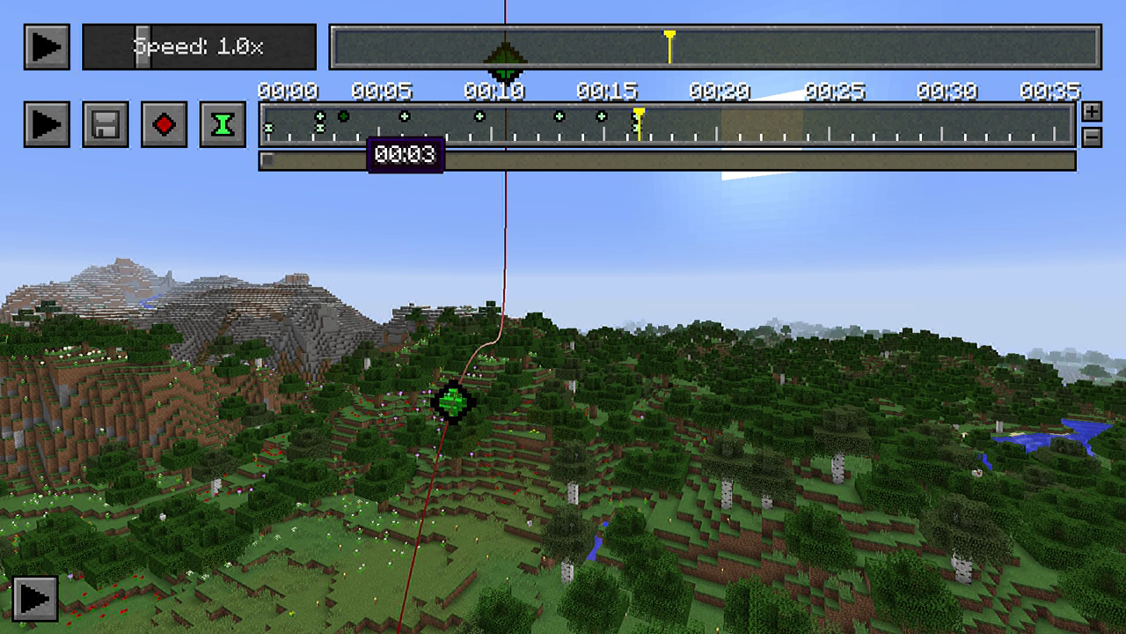
Play the camera path from near its start, and move the selected position keyframe to about 00:04.
{"action": "left_click", "coordinate": [293, 132]}
{"action": "left_click", "coordinate": [46, 123]}
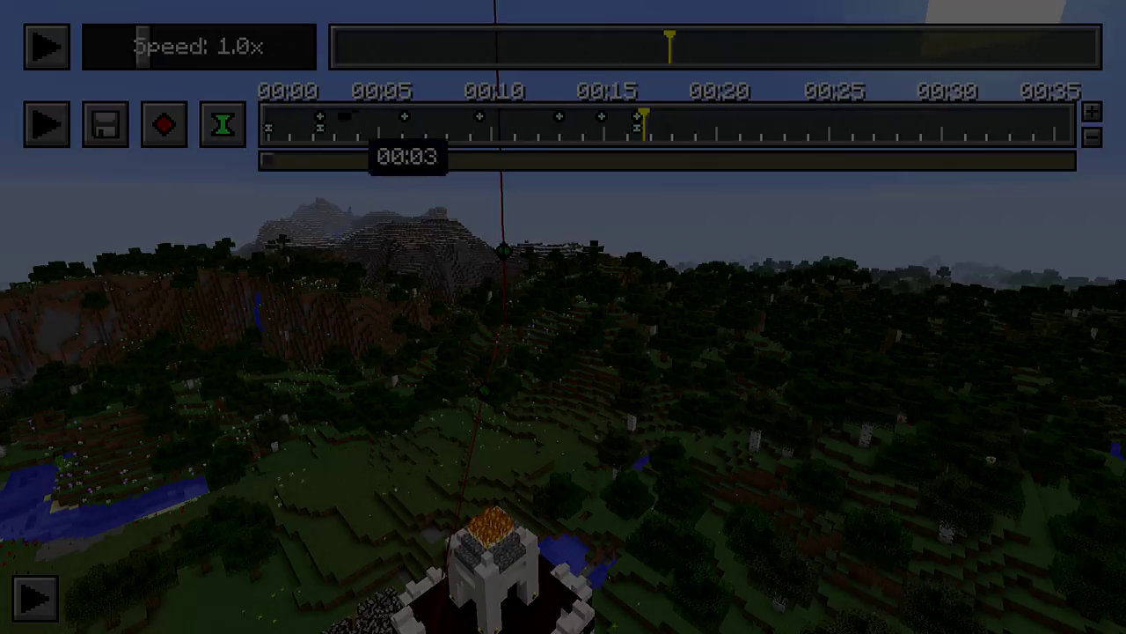
{"action": "left_click_drag", "start_coordinate": [348, 117], "coordinate": [370, 117]}
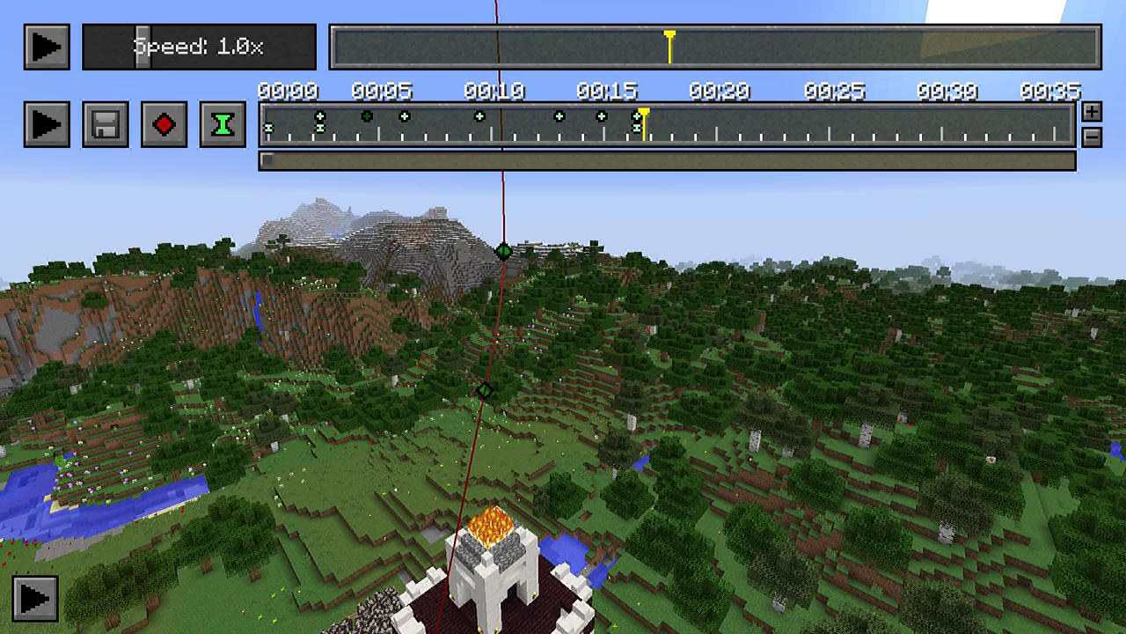
Fly along the adjusted camera path over the forest and tower to examine its line and keyframe markers.
{"action": "key", "text": "w"}
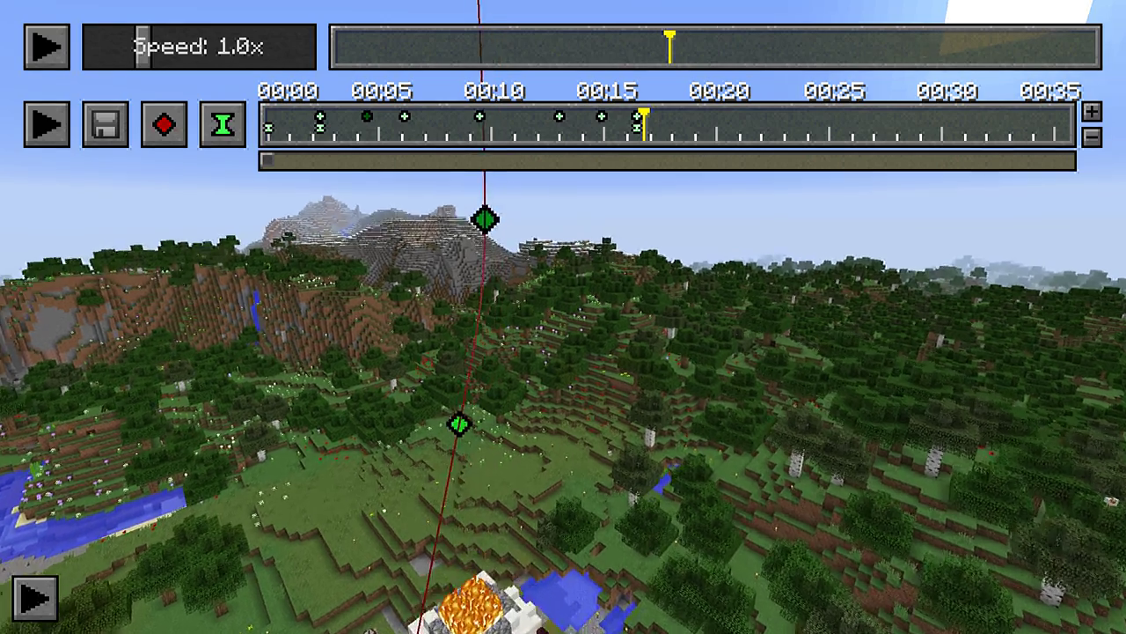
{"action": "key", "text": "a"}
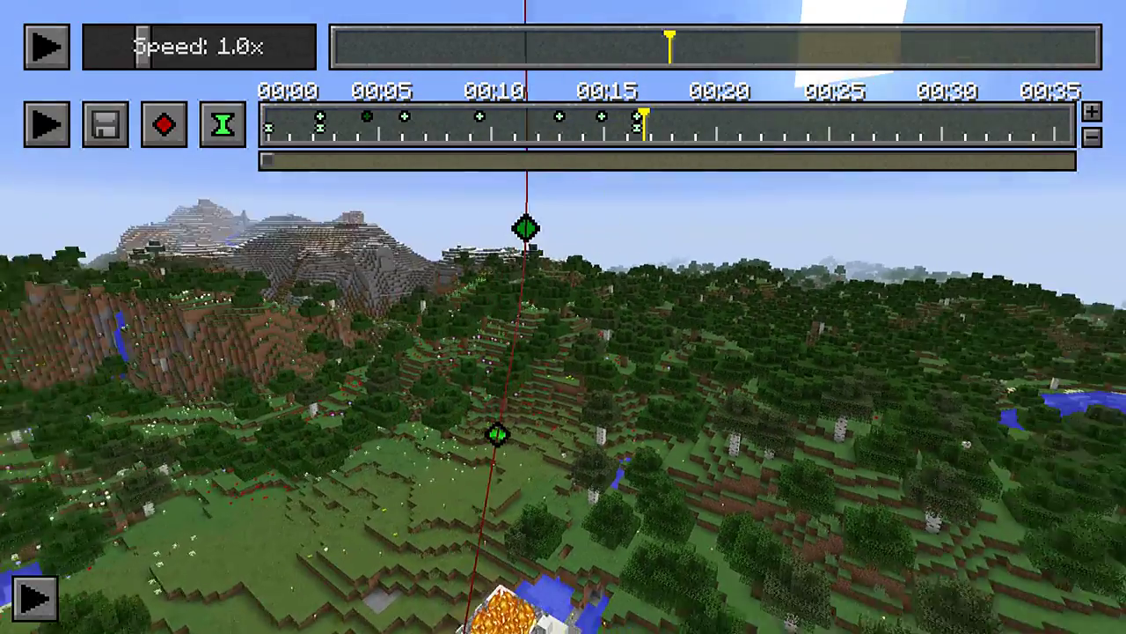
{"action": "key", "text": "w"}
{"action": "key", "text": "d"}
{"action": "key", "text": "a"}
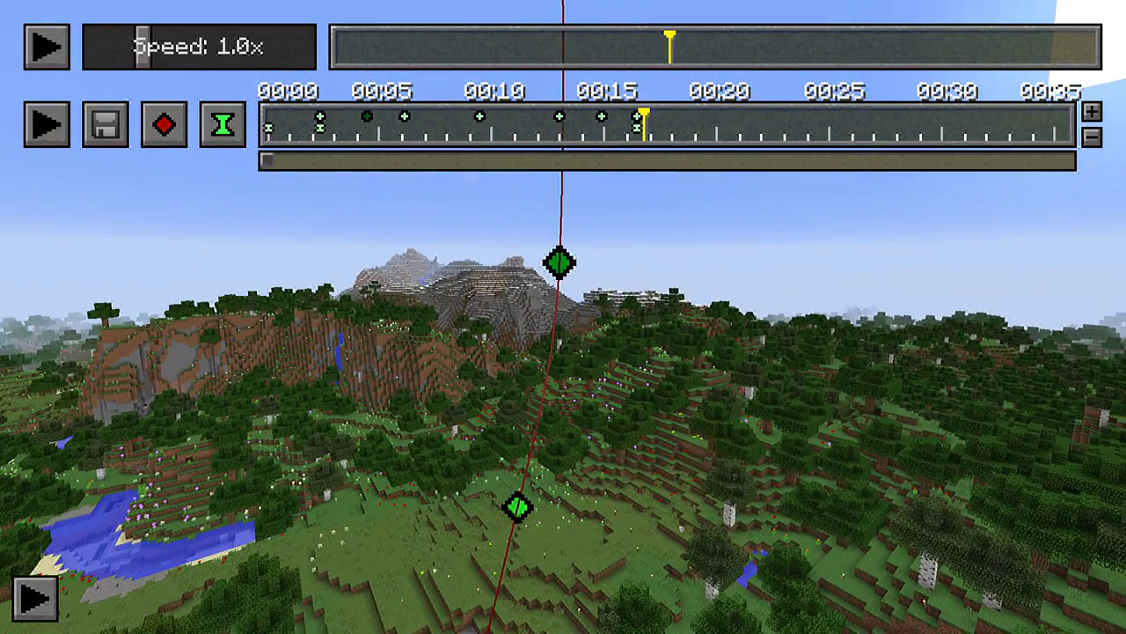
{"action": "key", "text": "a"}
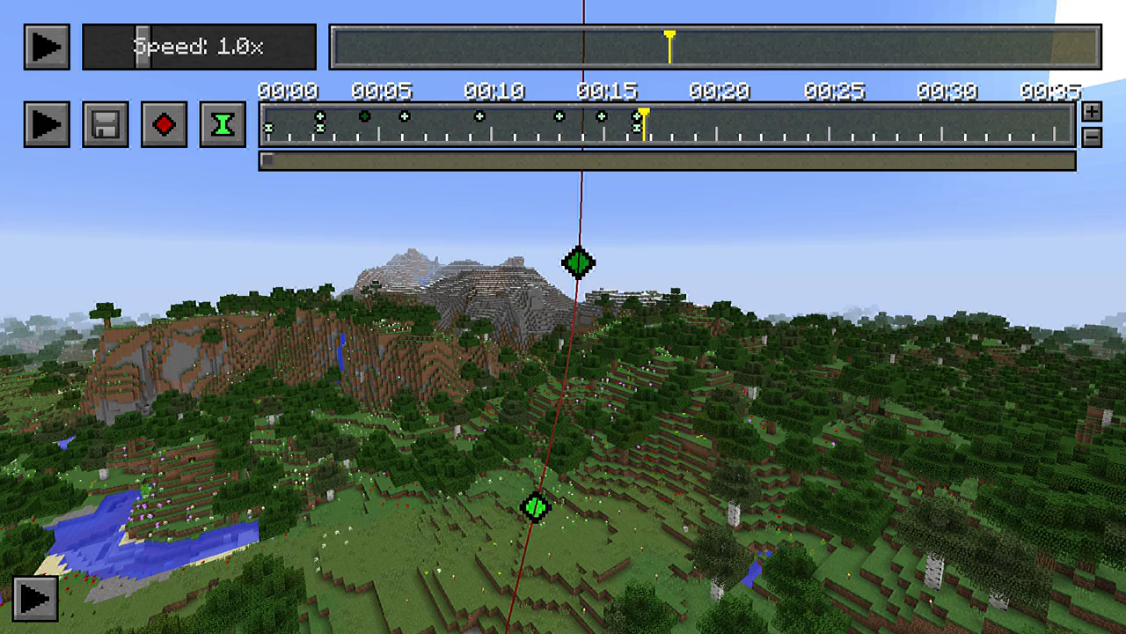
{"action": "key", "text": "w"}
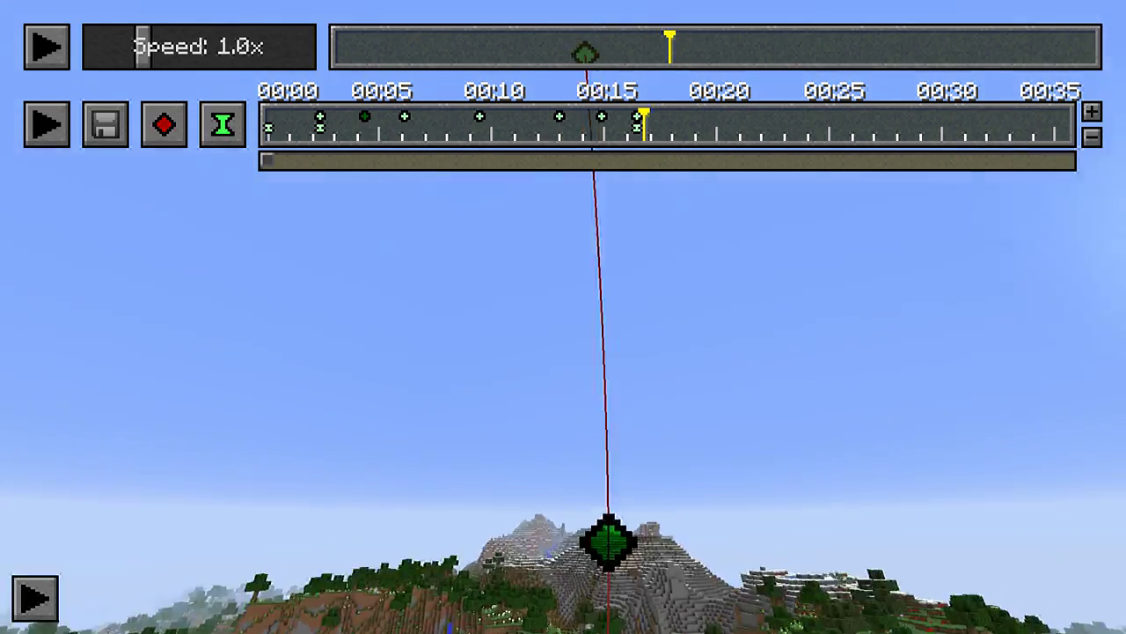
{"action": "key", "text": "shift"}
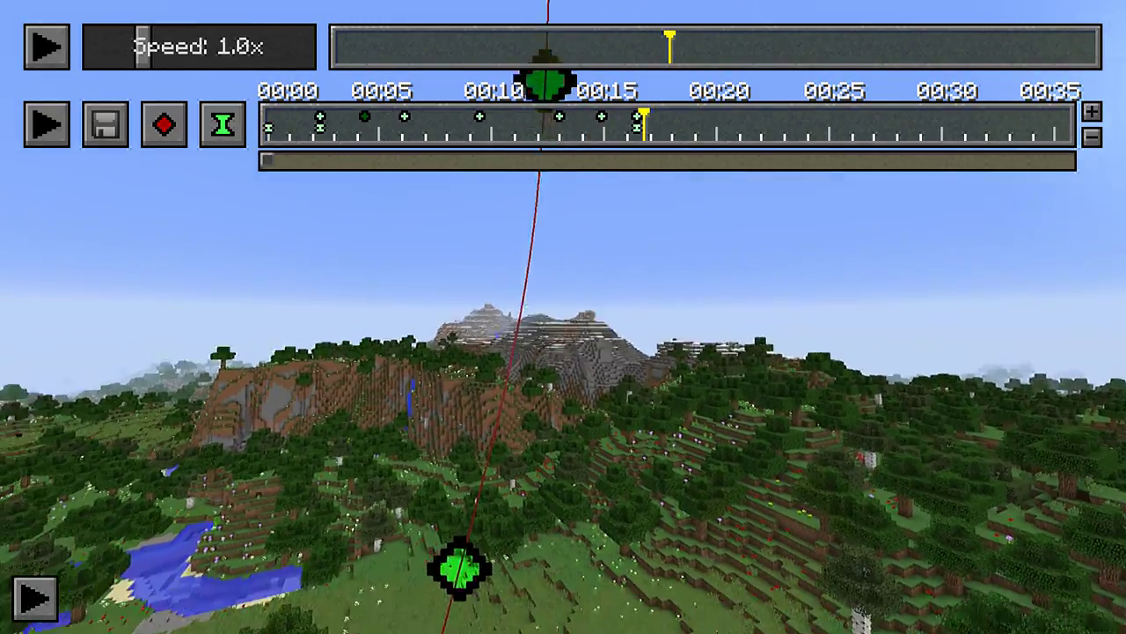
{"action": "key", "text": "space"}
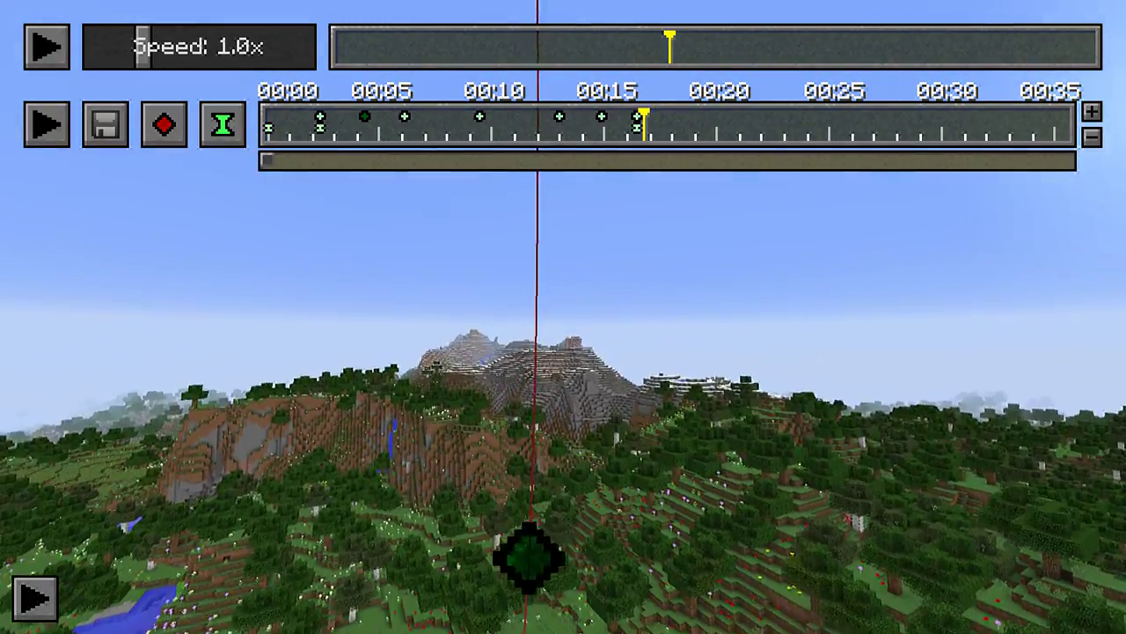
{"action": "key", "text": "shift"}
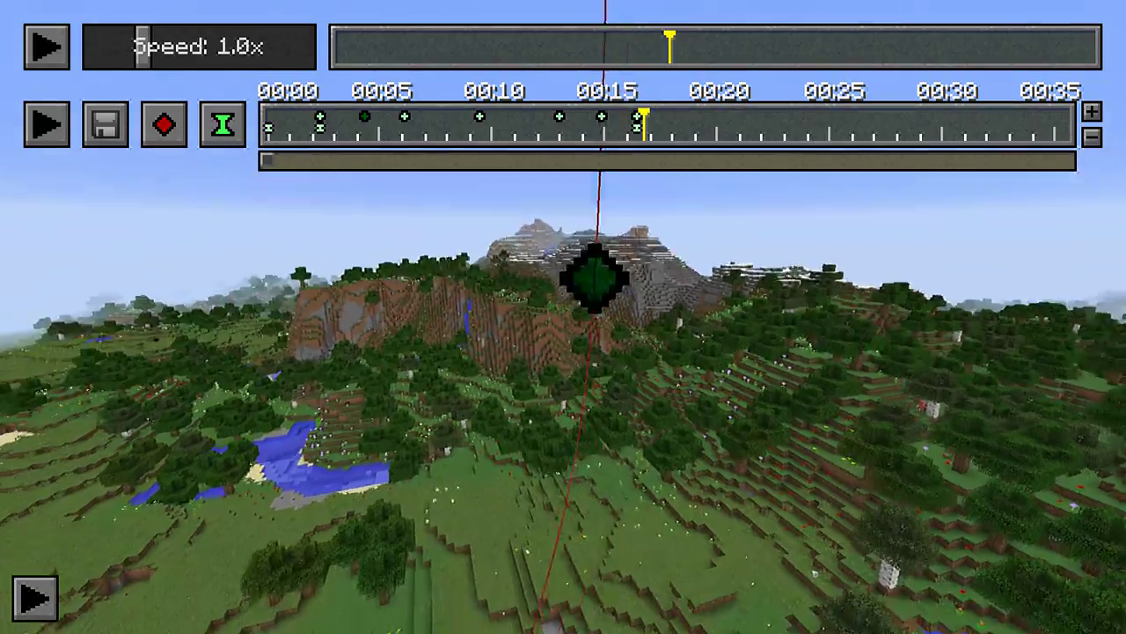
{"action": "key", "text": "space"}
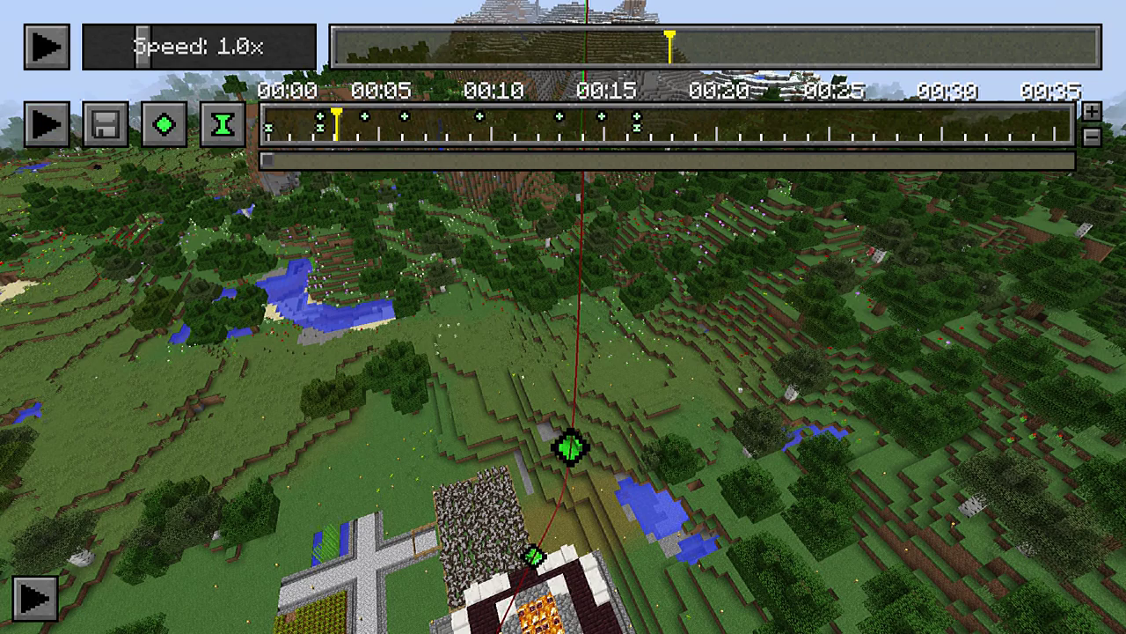
Preview the camera path up to about 00:10, and add a position keyframe at about 00:08 beside the tower's upper platform.
{"action": "left_click", "coordinate": [45, 123]}
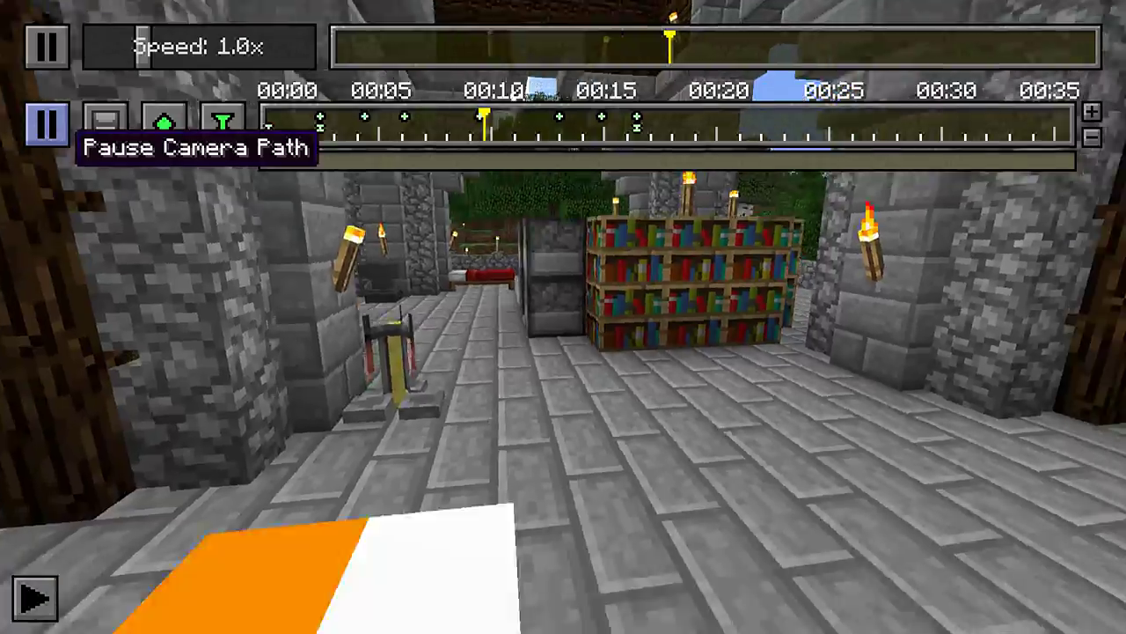
{"action": "left_click", "coordinate": [45, 123]}
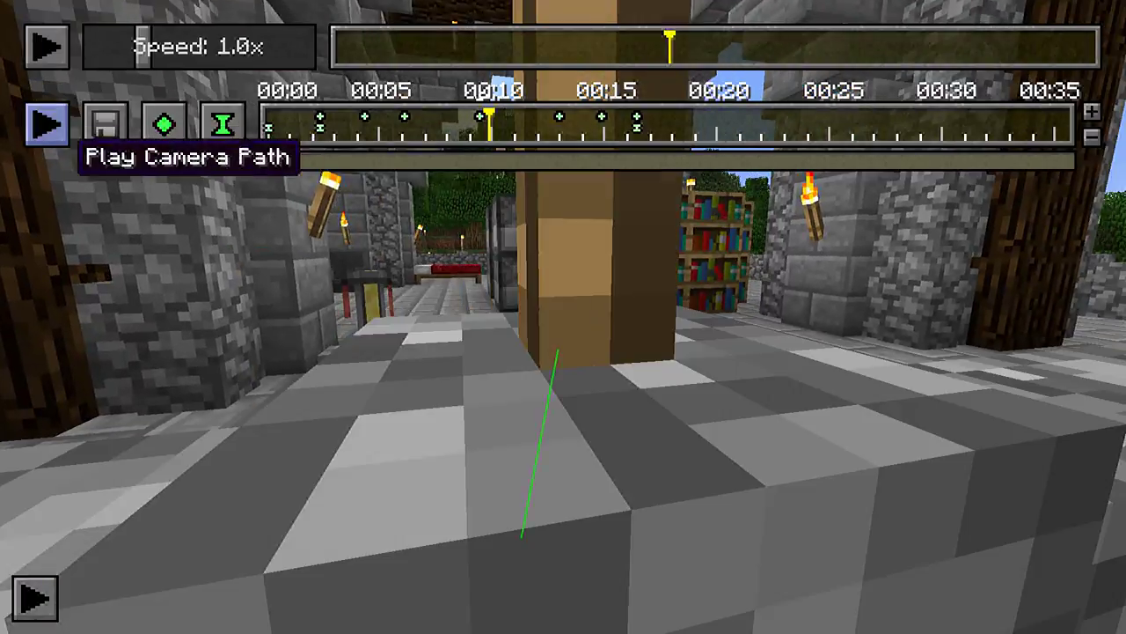
{"action": "key", "text": "s"}
{"action": "key", "text": "space"}
{"action": "key", "text": "space"}
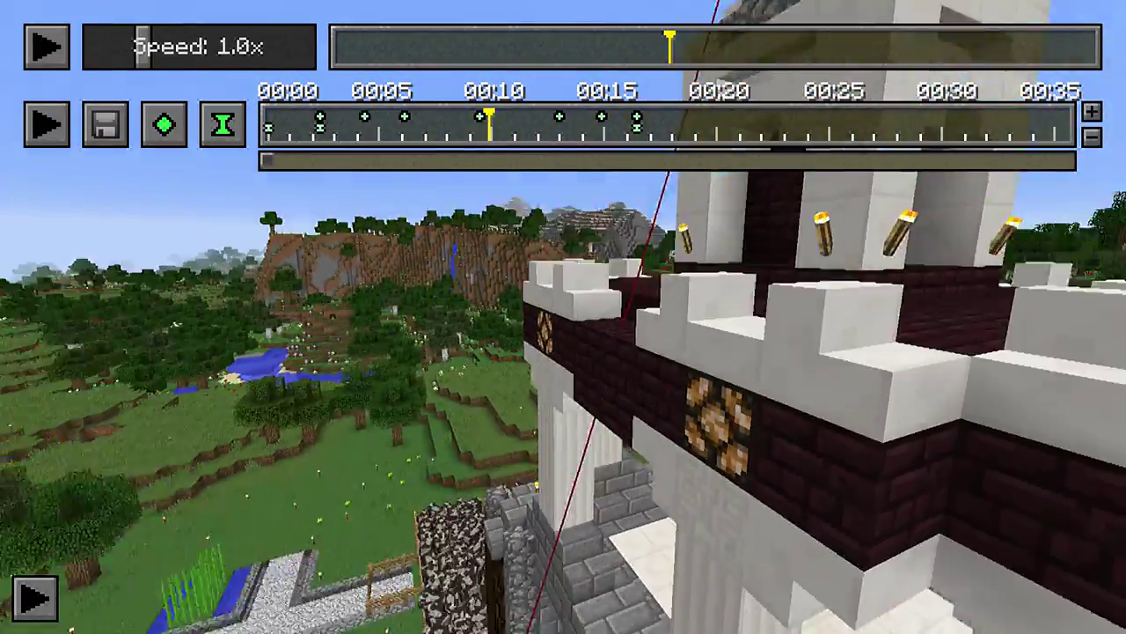
{"action": "key", "text": "s"}
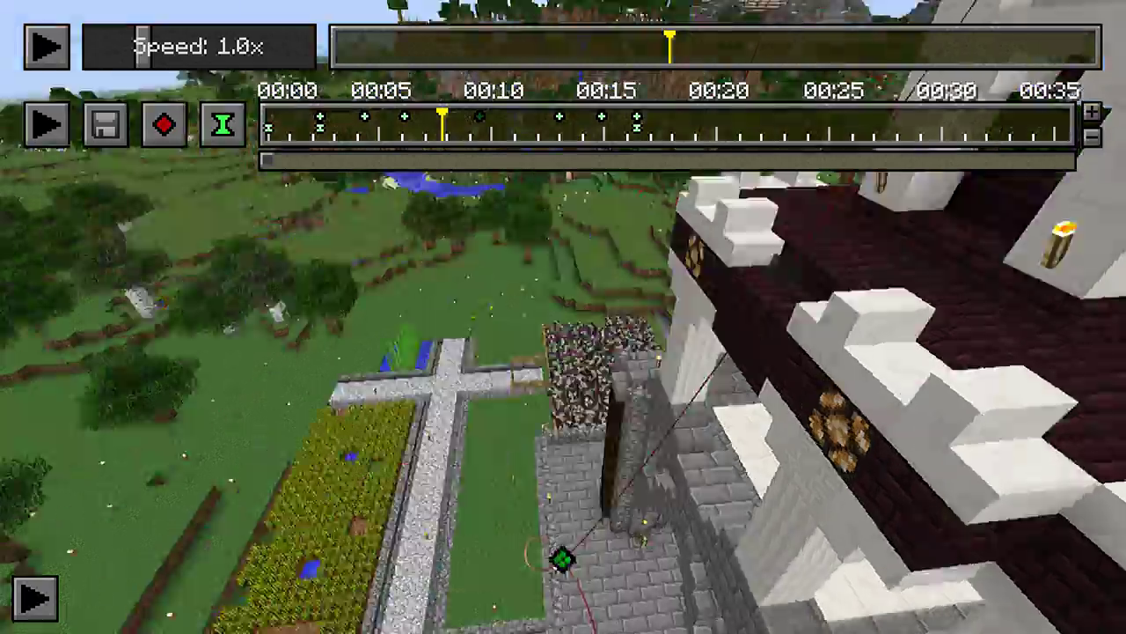
Fly around the tower to examine the new position keyframe and how the camera path line runs through it.
{"action": "key", "text": "shift"}
{"action": "key", "text": "shift"}
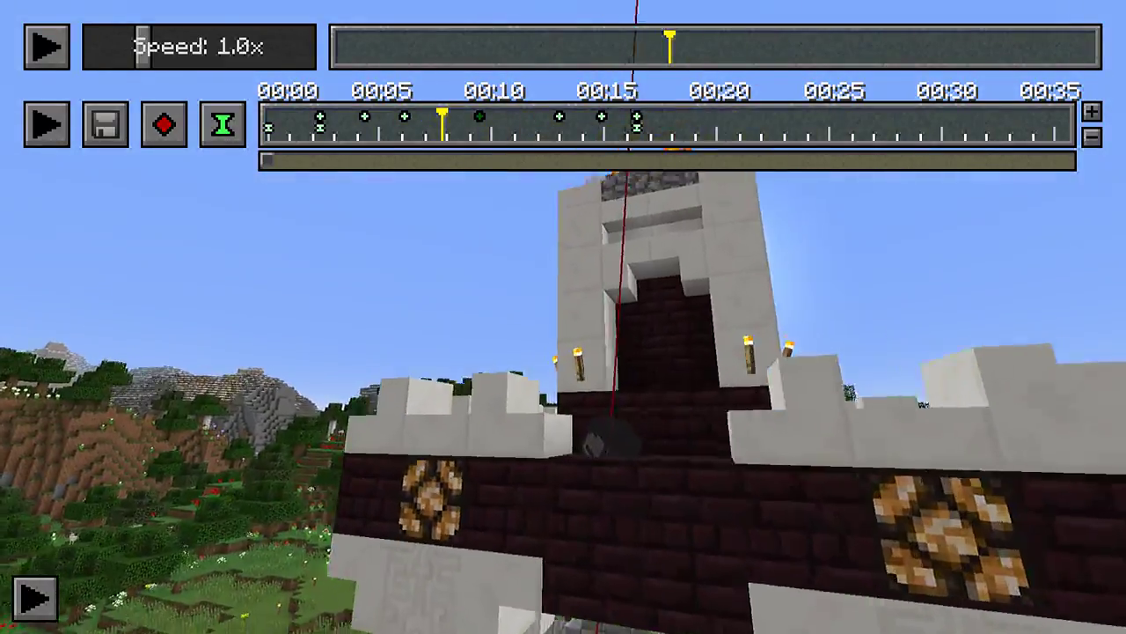
{"action": "key", "text": "w"}
{"action": "key", "text": "s"}
{"action": "key", "text": "w"}
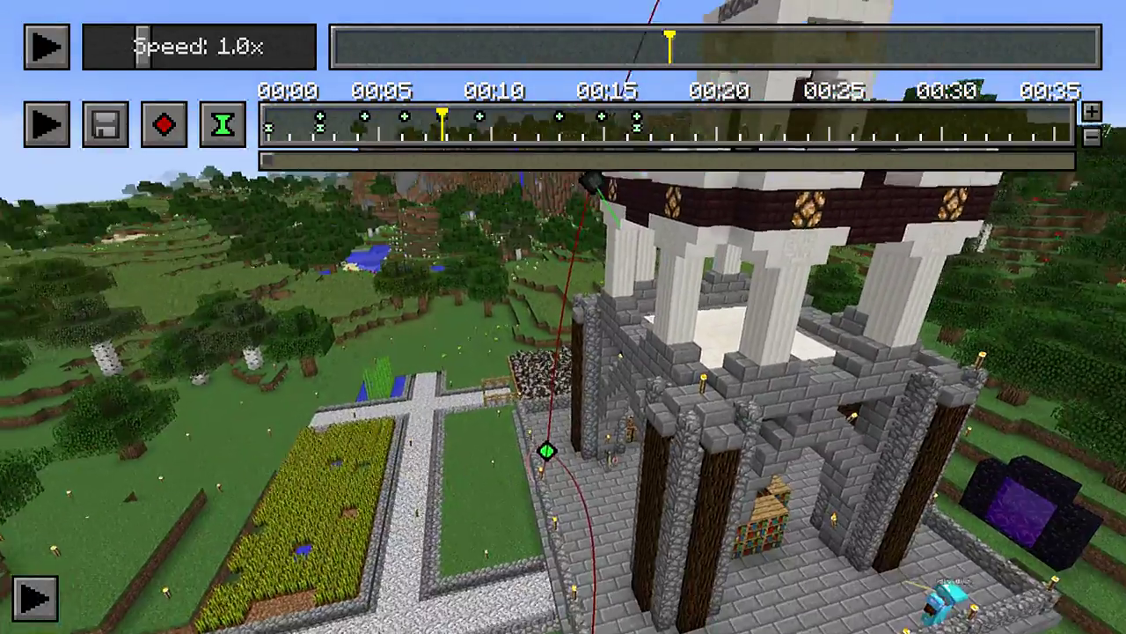
{"action": "key", "text": "w"}
{"action": "key", "text": "a"}
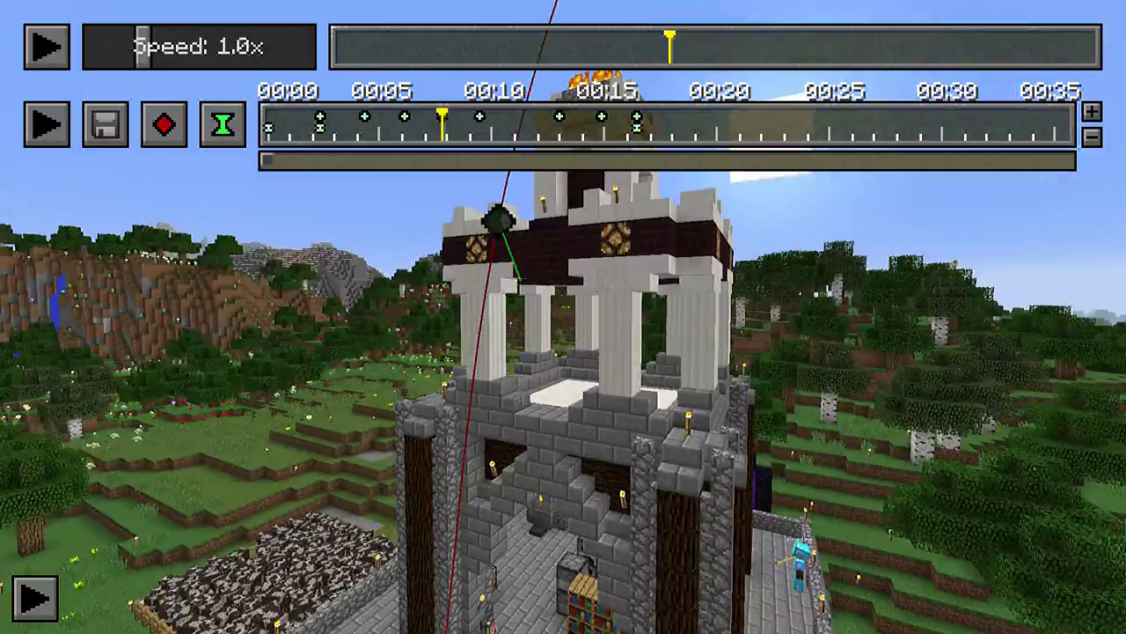
Play the camera path to its end, and fly up to the keyframe on the tower's stone terrace to inspect the curve.
{"action": "left_click", "coordinate": [46, 123]}
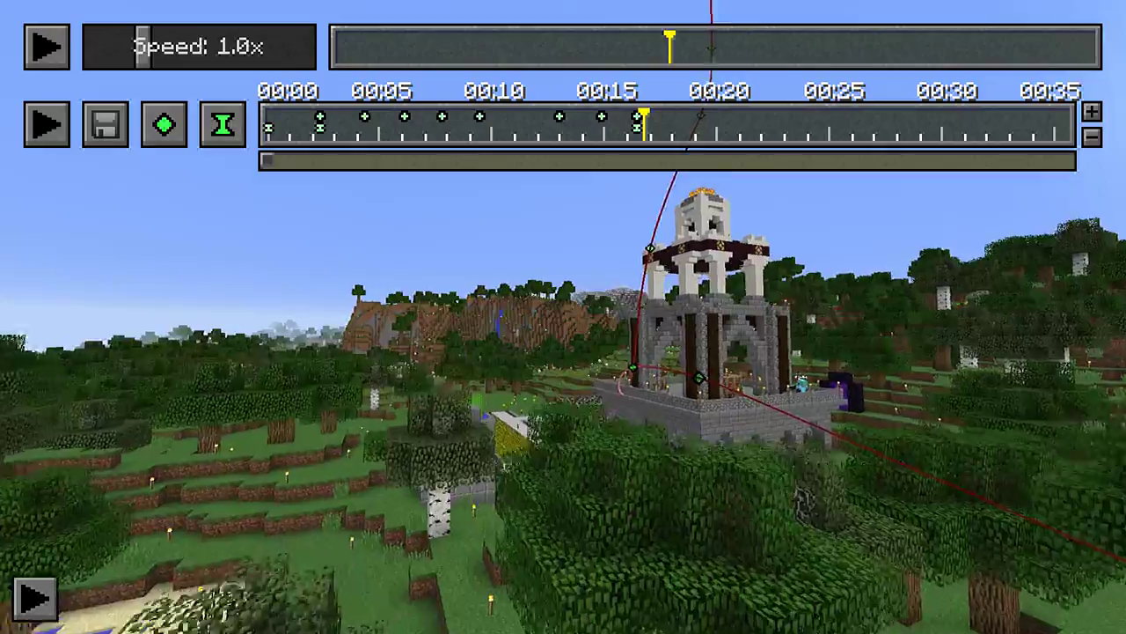
{"action": "key", "text": "w"}
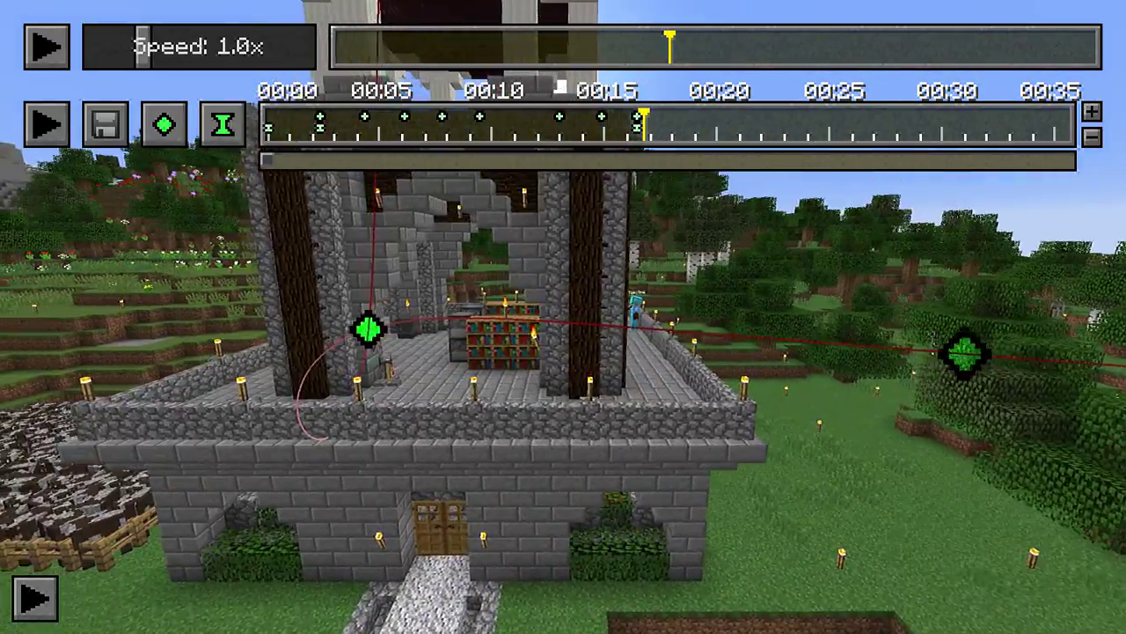
{"action": "key", "text": "w"}
{"action": "key", "text": "a"}
{"action": "key", "text": "s"}
{"action": "key", "text": "d"}
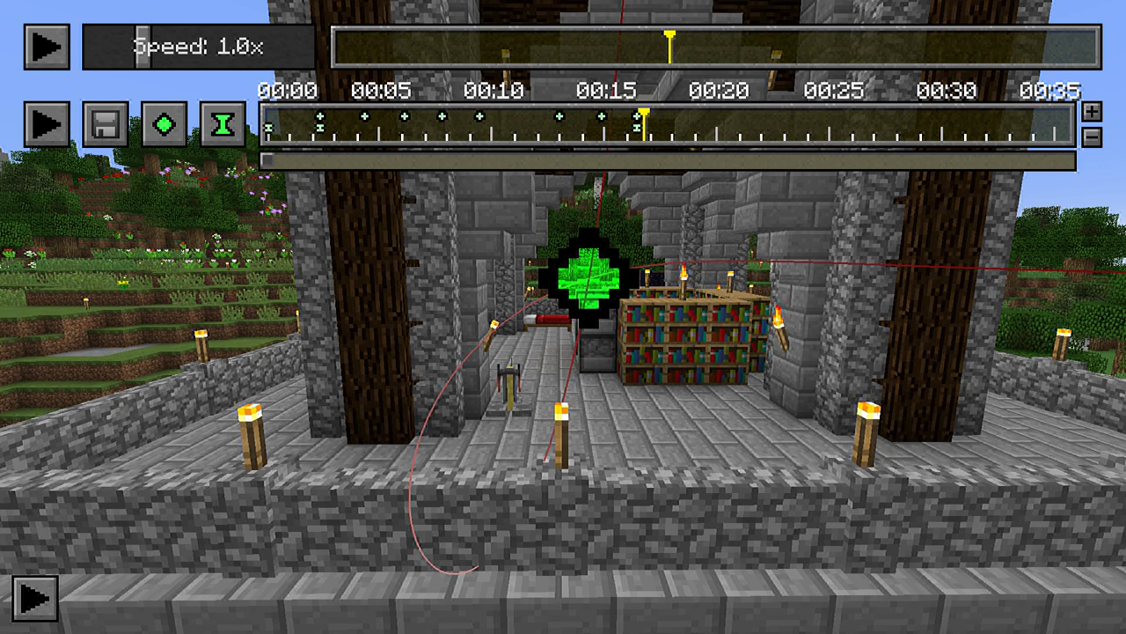
Rise and back away in front of the tower to examine the camera path from the terrace to above the roof.
{"action": "key", "text": "space"}
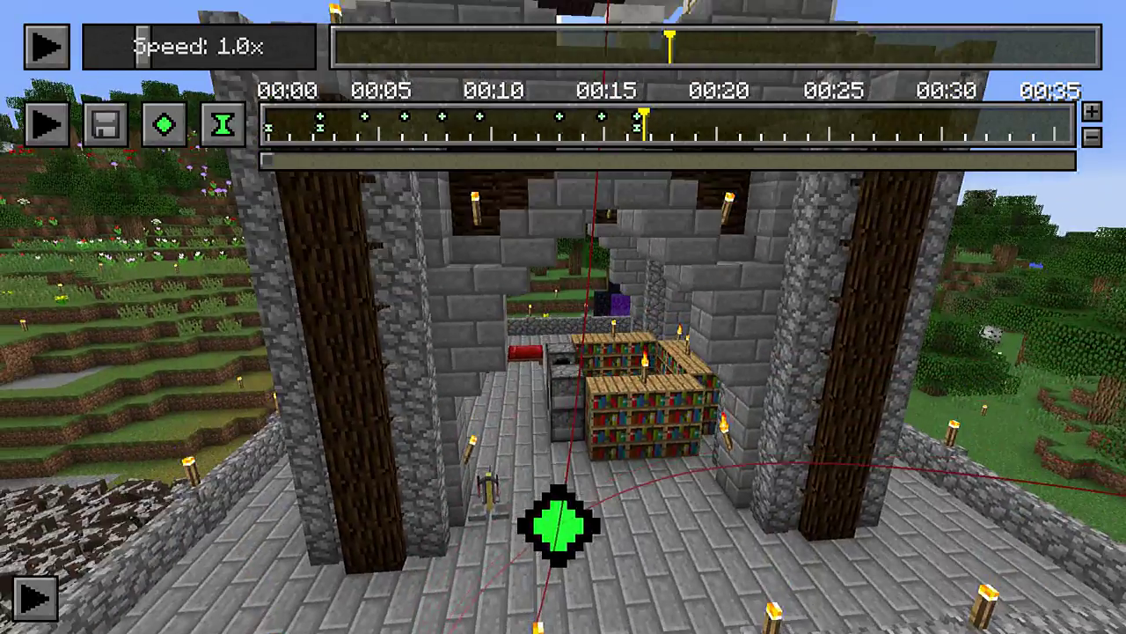
{"action": "key", "text": "s"}
{"action": "key", "text": "s"}
{"action": "key", "text": "space"}
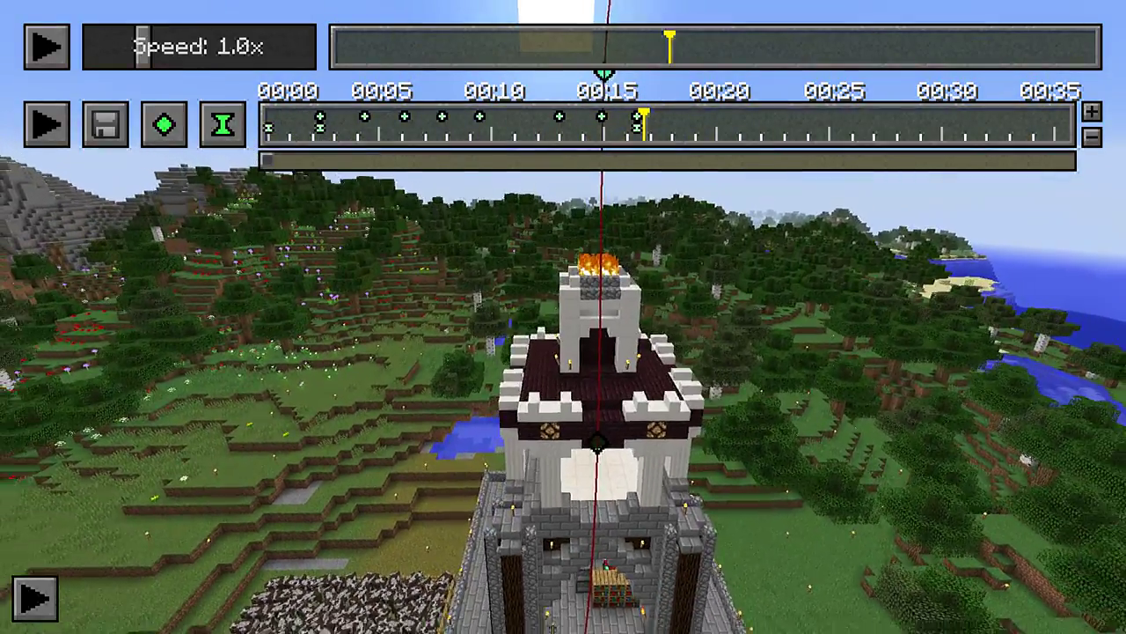
{"action": "key", "text": "s"}
{"action": "key", "text": "w"}
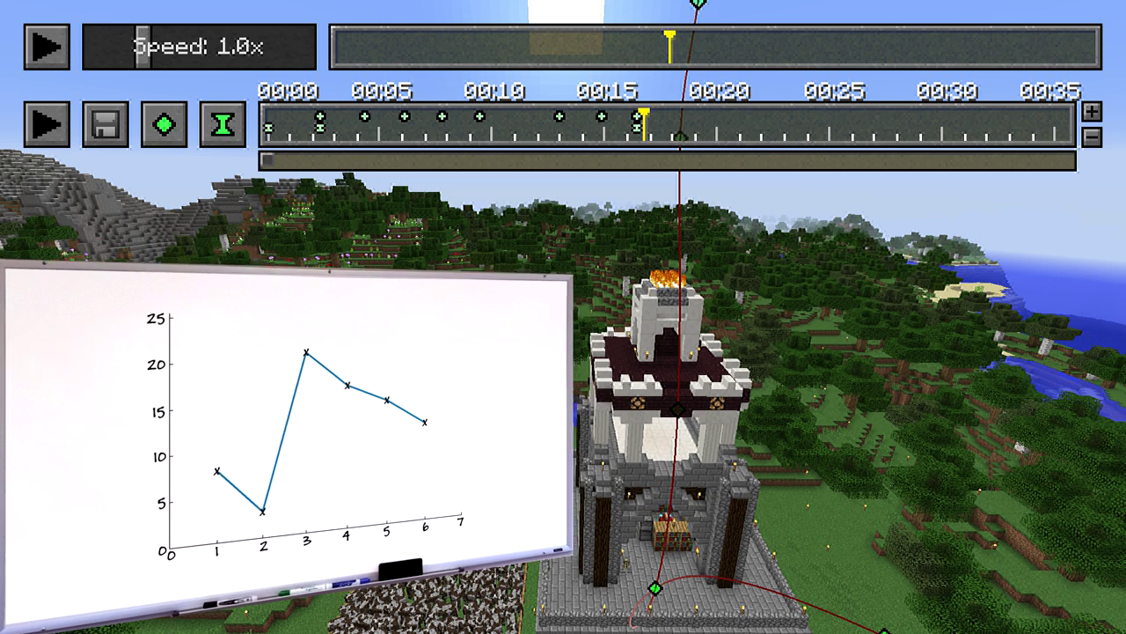
Try switching Linear Path Interpolation on in the Replay Mod settings, and return to the replay.
{"action": "key", "text": "Escape"}
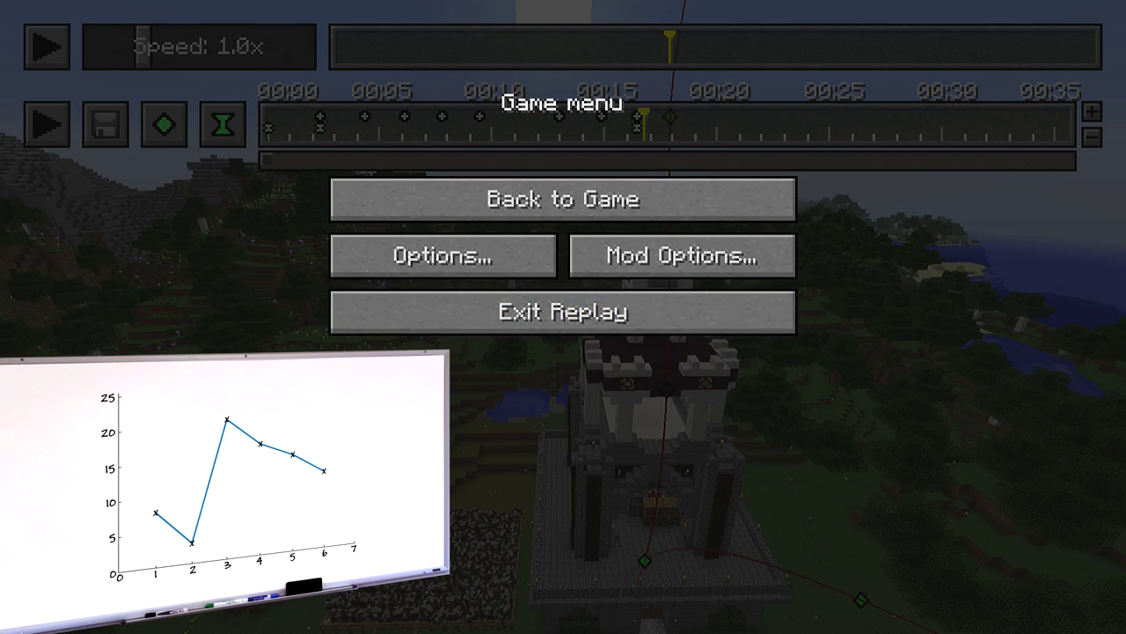
{"action": "left_click", "coordinate": [651, 257]}
{"action": "left_click", "coordinate": [154, 365]}
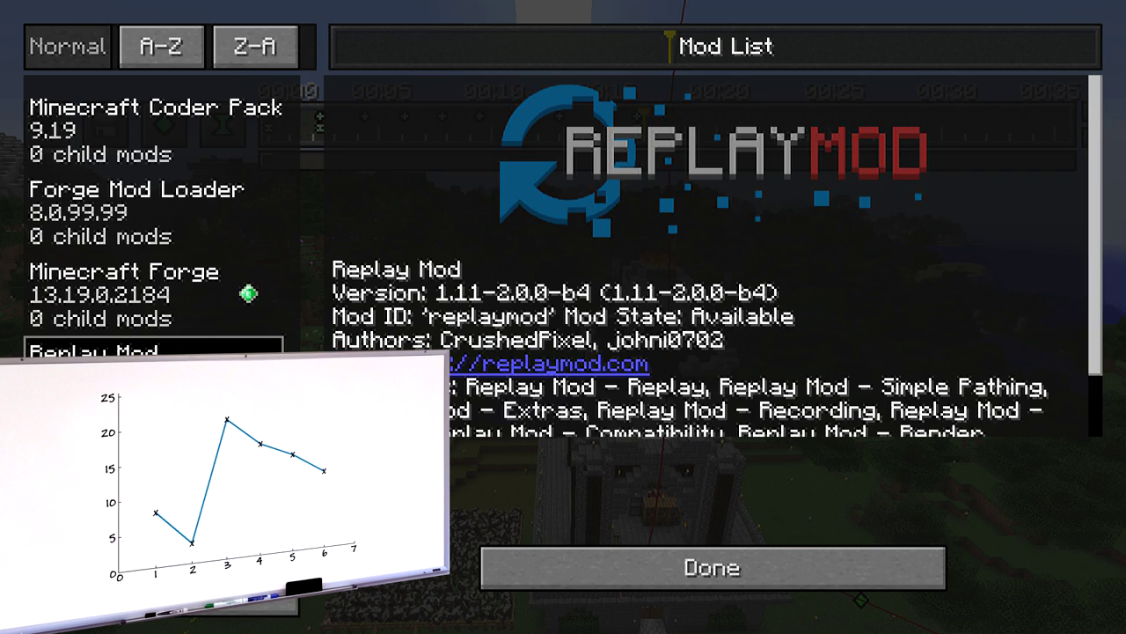
{"action": "left_click", "coordinate": [162, 543]}
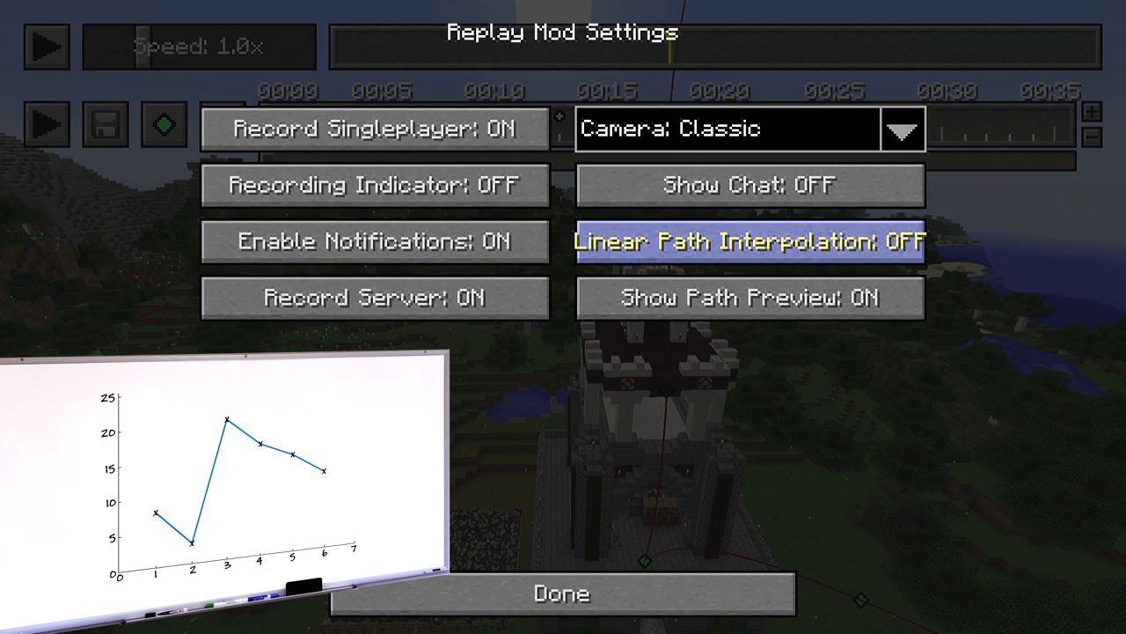
{"action": "left_click", "coordinate": [751, 242]}
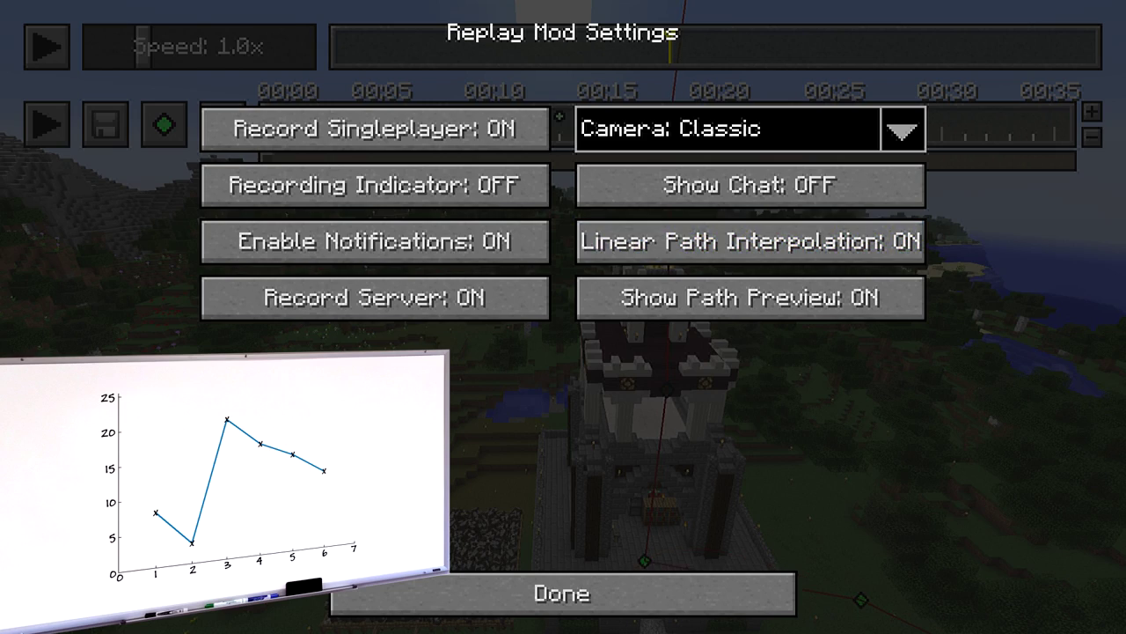
{"action": "left_click", "coordinate": [639, 581]}
{"action": "left_click", "coordinate": [639, 581]}
{"action": "left_click", "coordinate": [564, 199]}
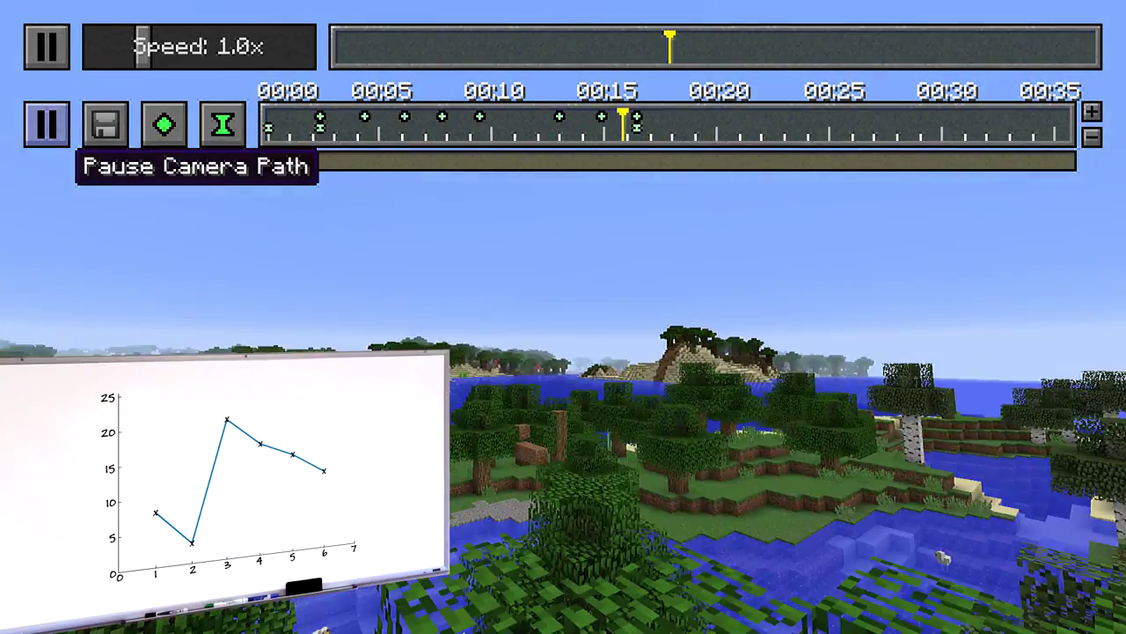
Play the linearly interpolated camera path to its end, and fly around the tower to examine its segments between keyframes.
{"action": "left_click", "coordinate": [47, 123]}
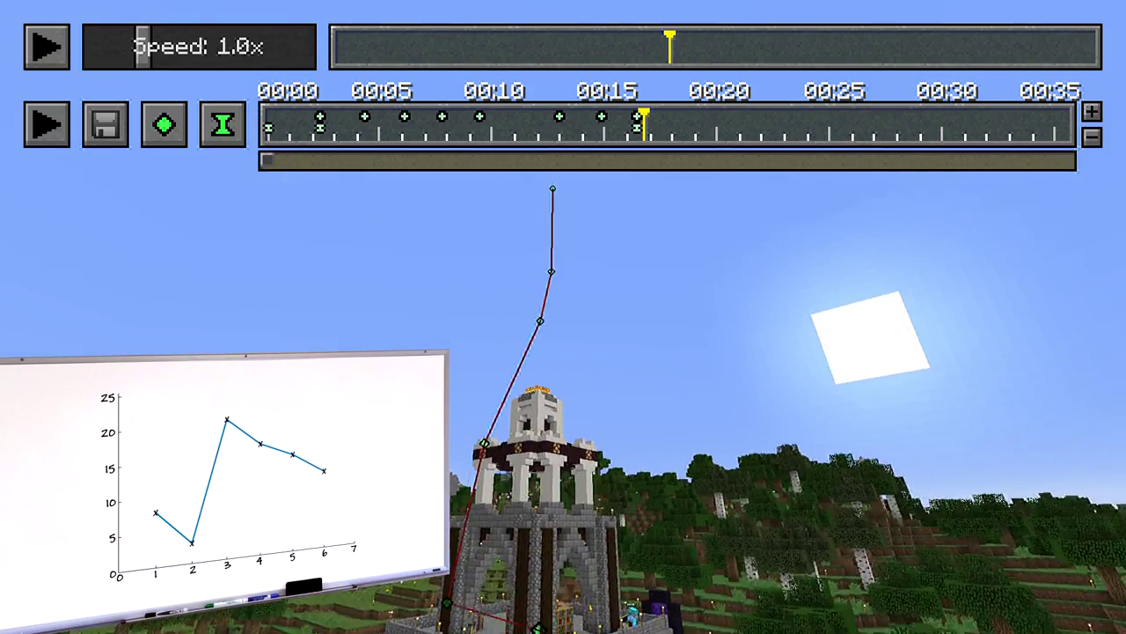
{"action": "key", "text": "space"}
{"action": "key", "text": "a"}
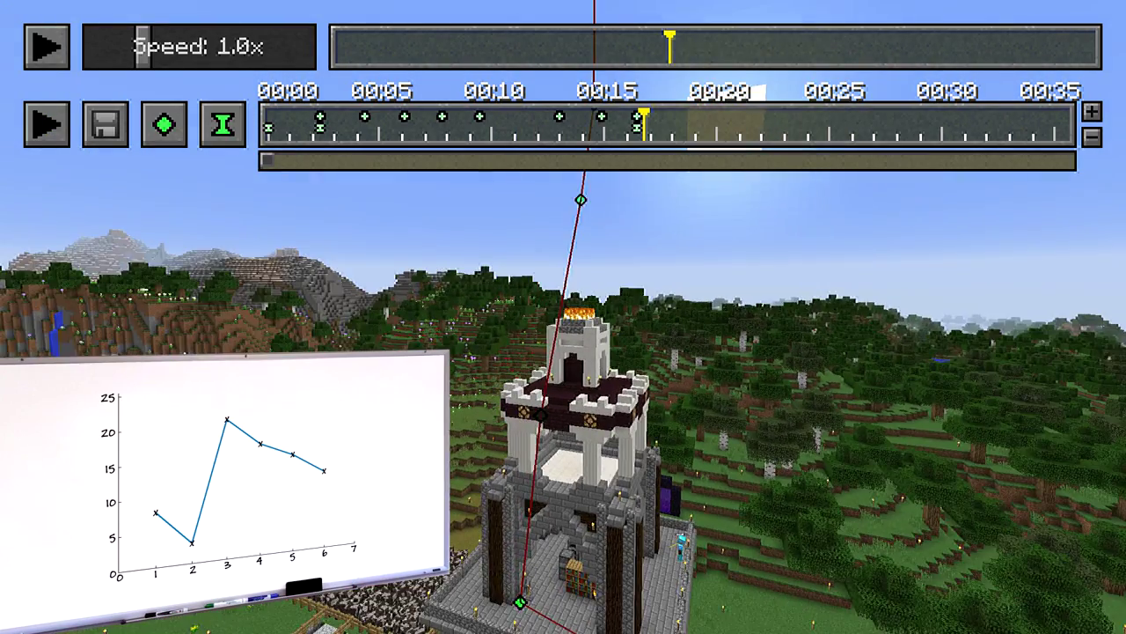
{"action": "key", "text": "a"}
{"action": "key", "text": "shift"}
{"action": "key", "text": "d"}
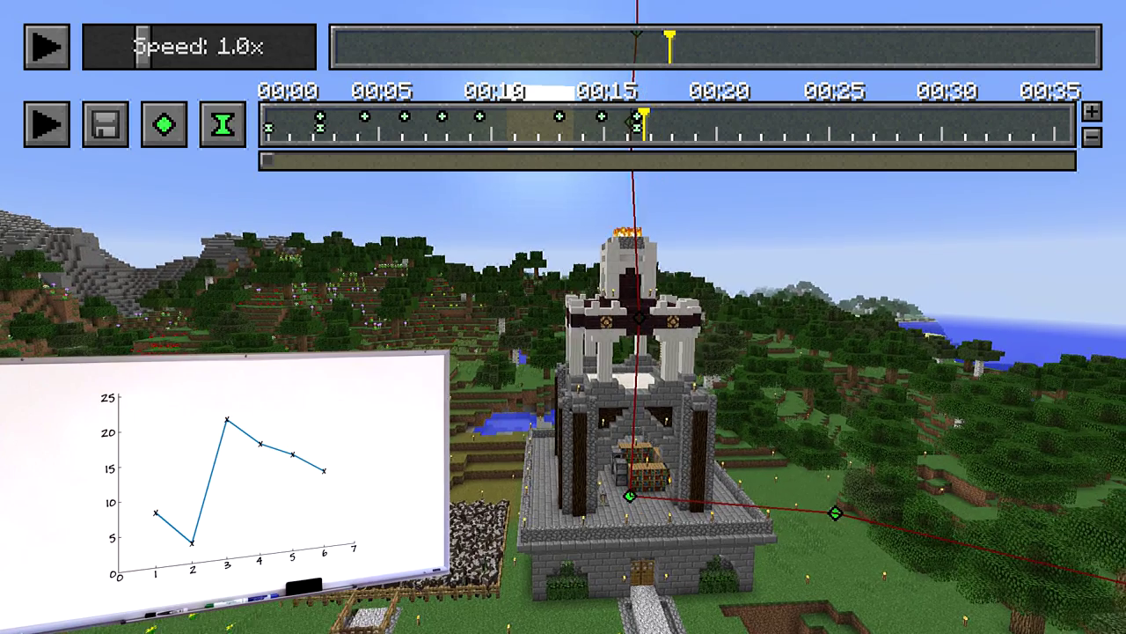
{"action": "key", "text": "d"}
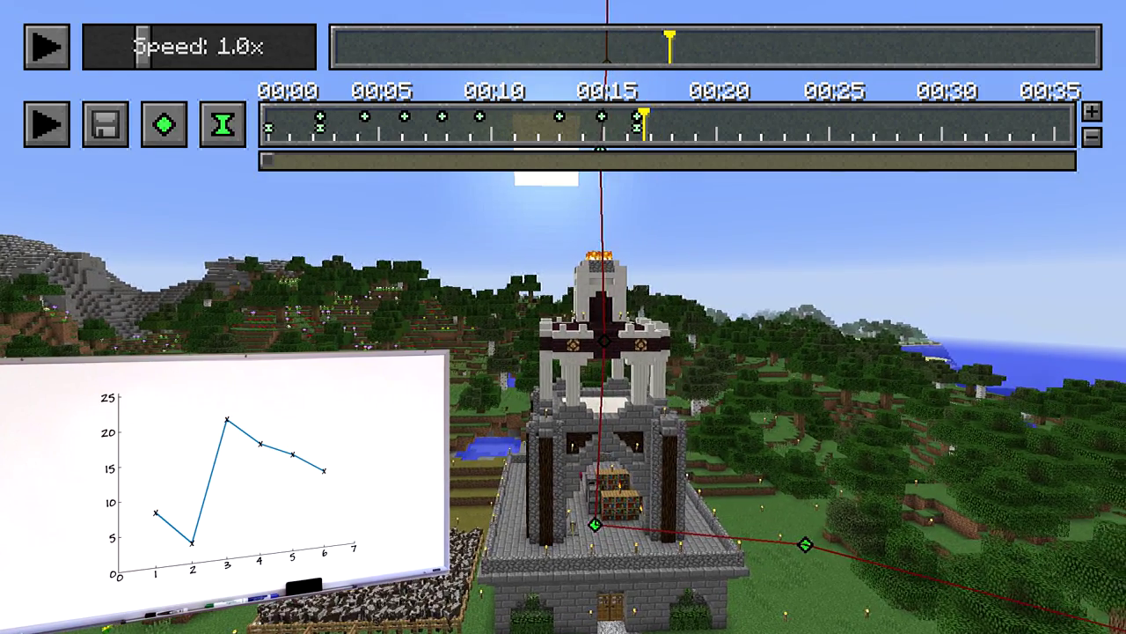
Switch Linear Path Interpolation back off in the Replay Mod settings, and return to the replay.
{"action": "key", "text": "Escape"}
{"action": "left_click", "coordinate": [683, 254]}
{"action": "left_click", "coordinate": [132, 363]}
{"action": "left_click", "coordinate": [161, 543]}
{"action": "left_click", "coordinate": [750, 241]}
{"action": "left_click", "coordinate": [709, 582]}
{"action": "left_click", "coordinate": [708, 576]}
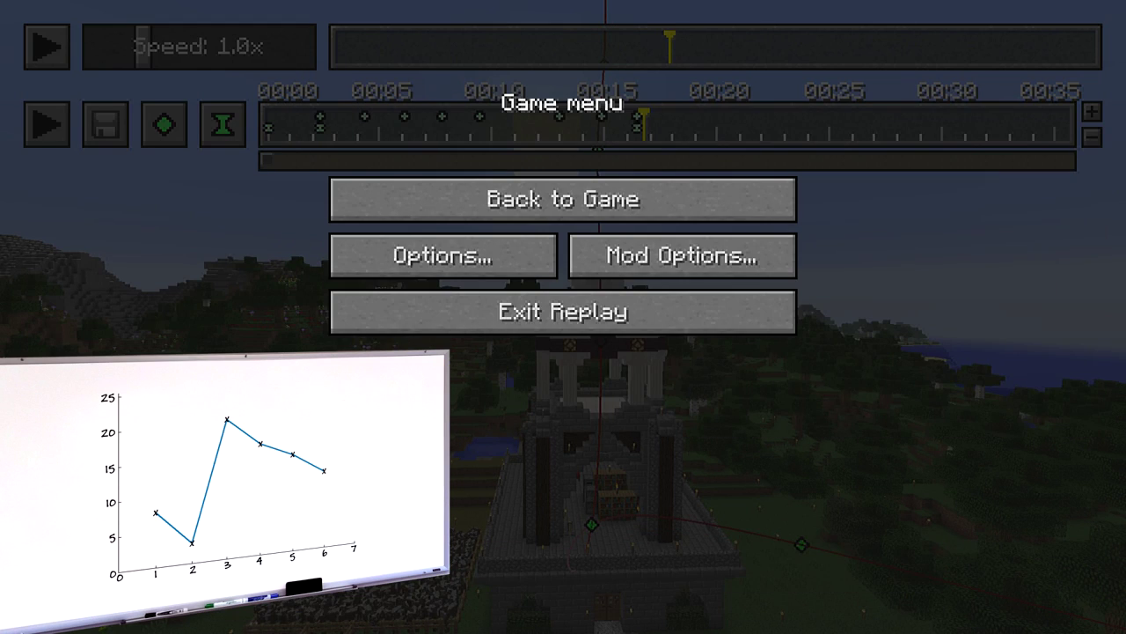
{"action": "left_click", "coordinate": [678, 201]}
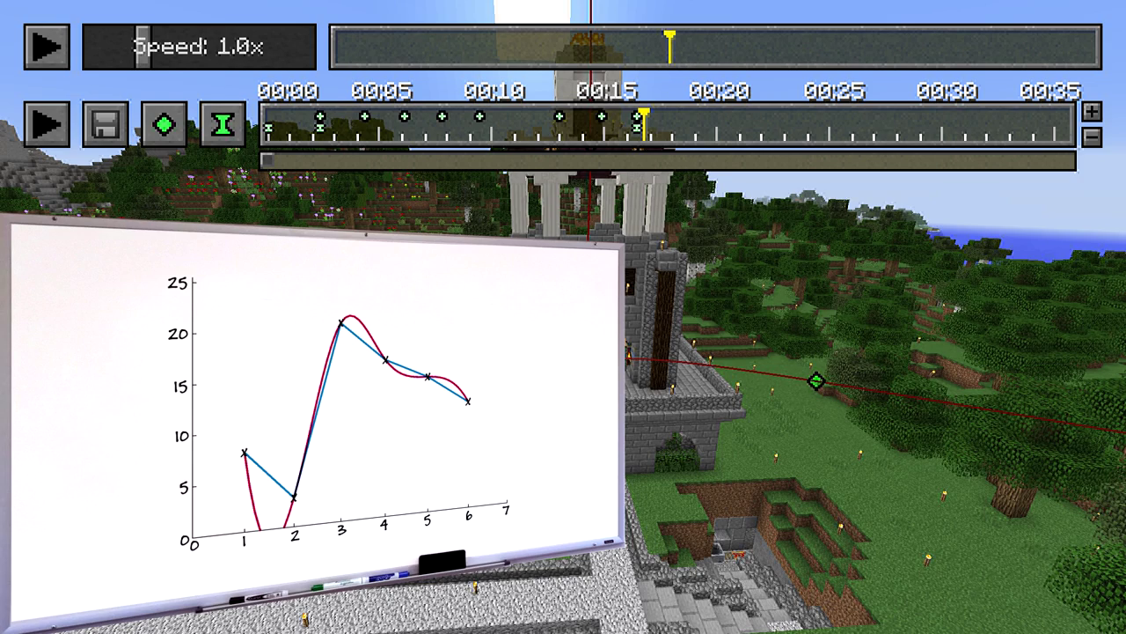
Set the camera path timeline cursor to about 00:01, and fly above and around the tower to examine the curved path.
{"action": "key", "text": "space"}
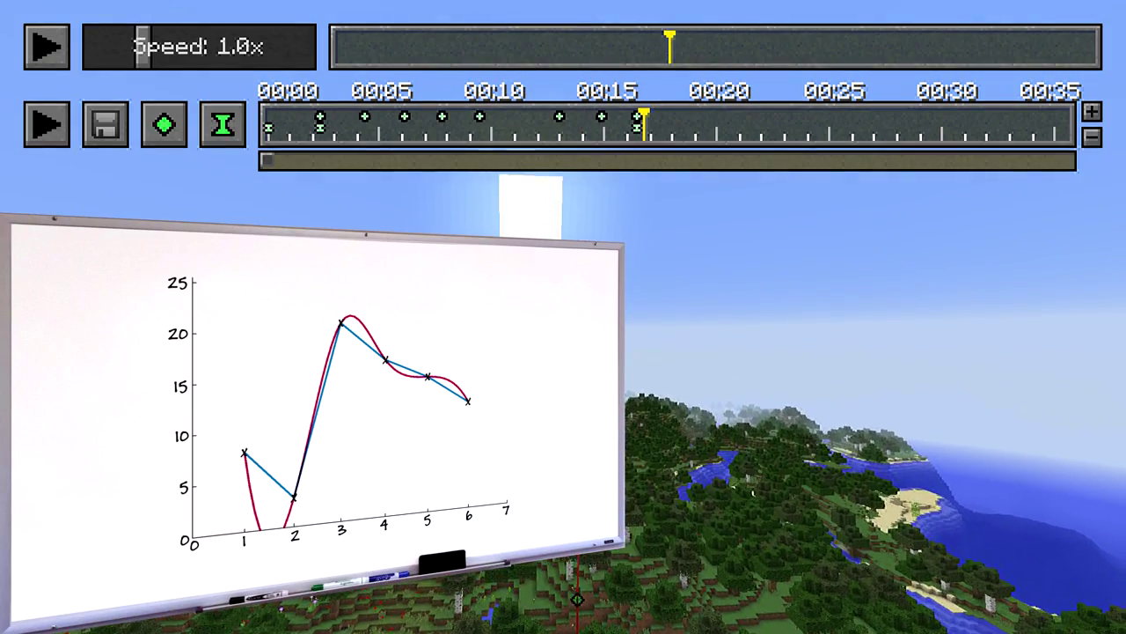
{"action": "key", "text": "shift"}
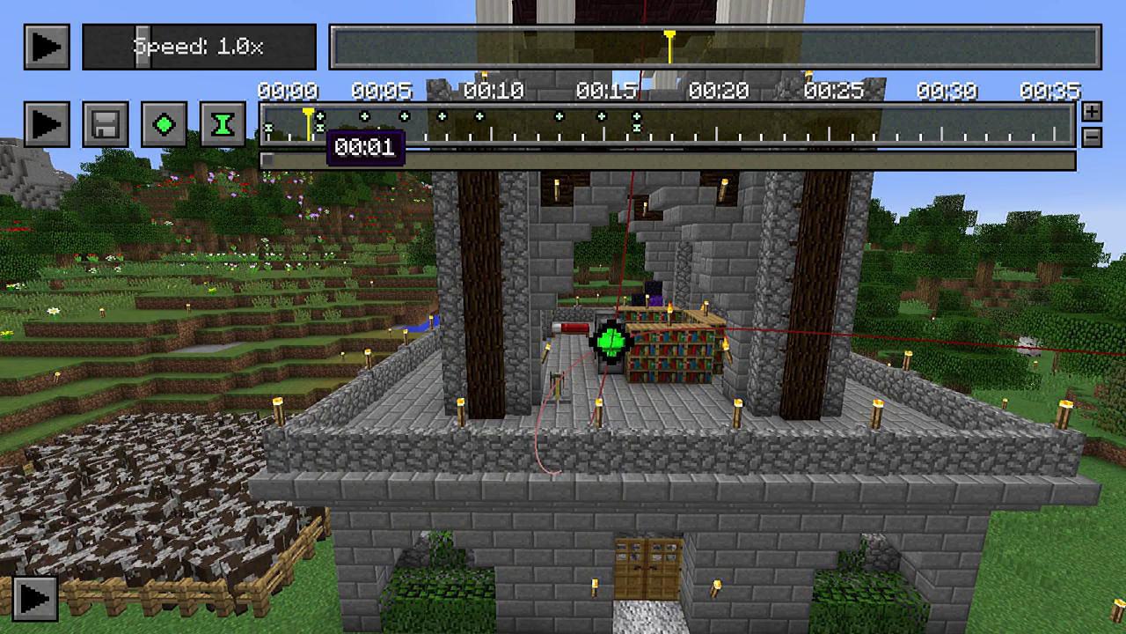
{"action": "left_click", "coordinate": [308, 123]}
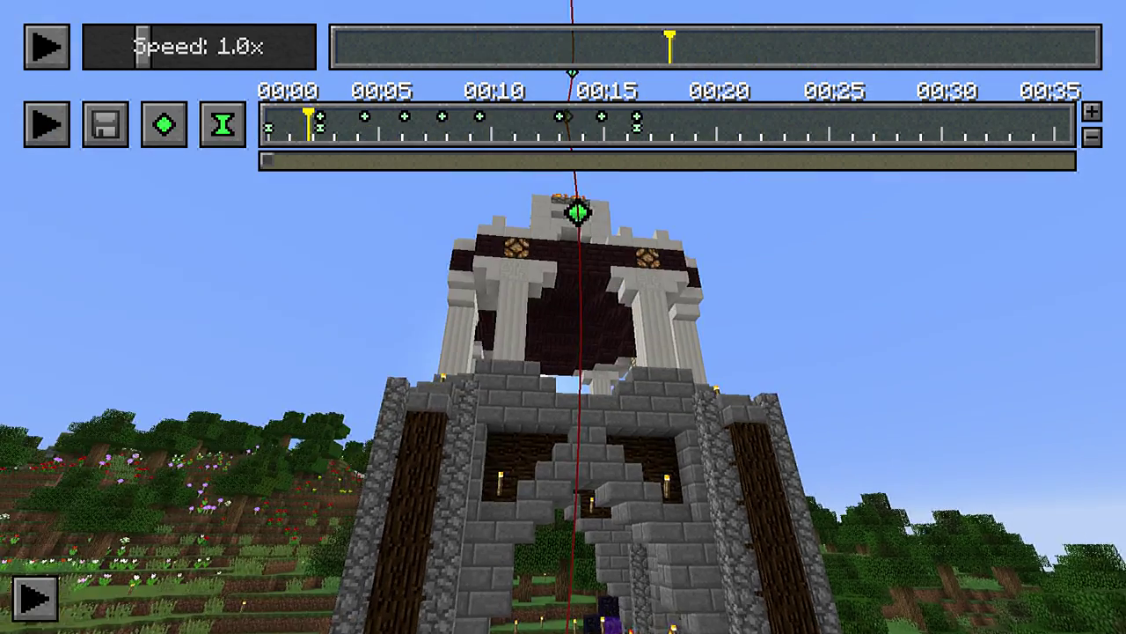
{"action": "key", "text": "w"}
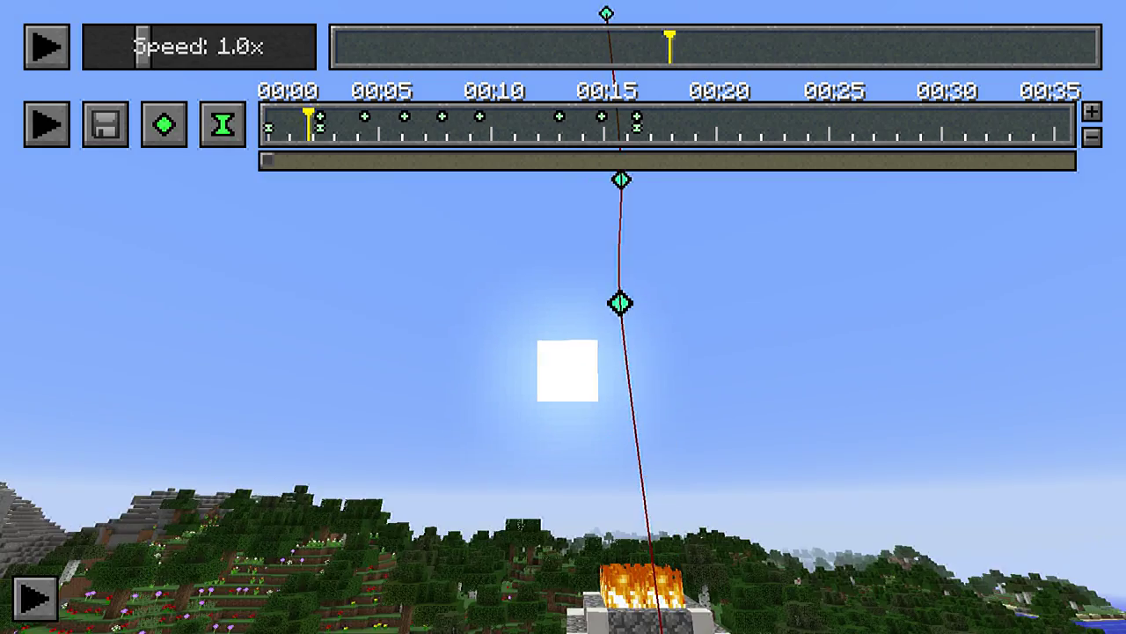
{"action": "key", "text": "s"}
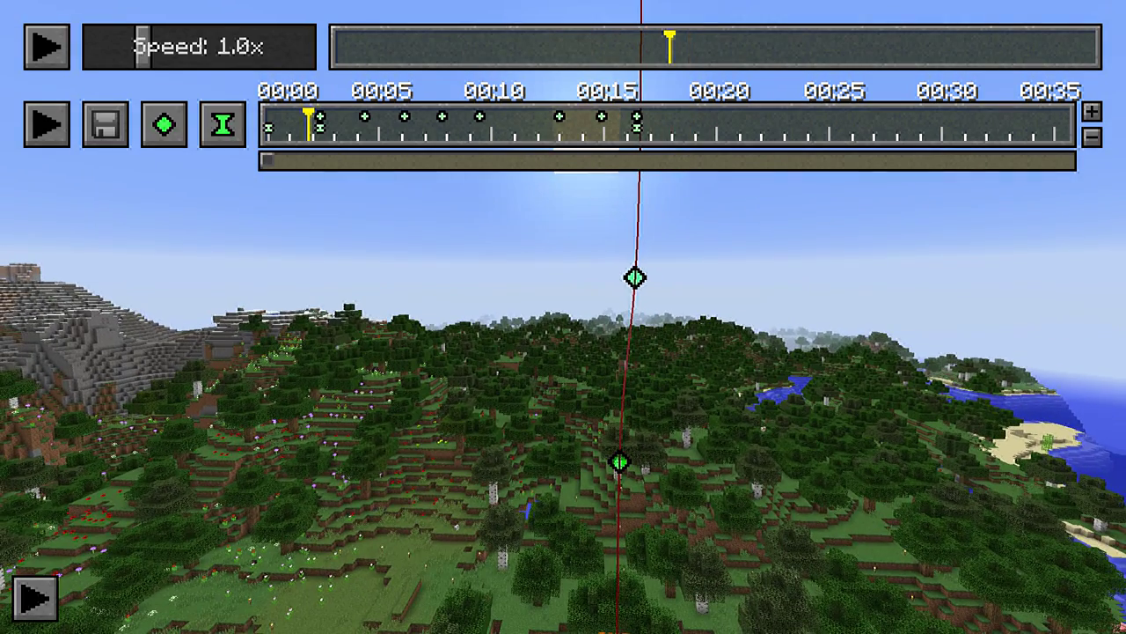
{"action": "key", "text": "t"}
{"action": "key", "text": "Escape"}
{"action": "key", "text": "w"}
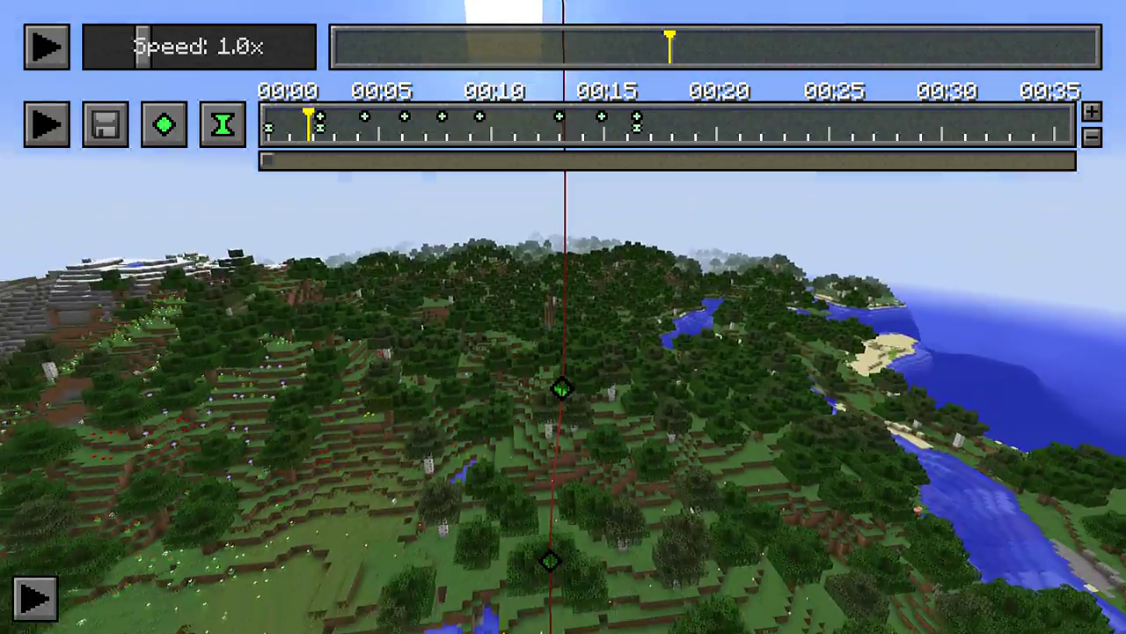
{"action": "key", "text": "shift"}
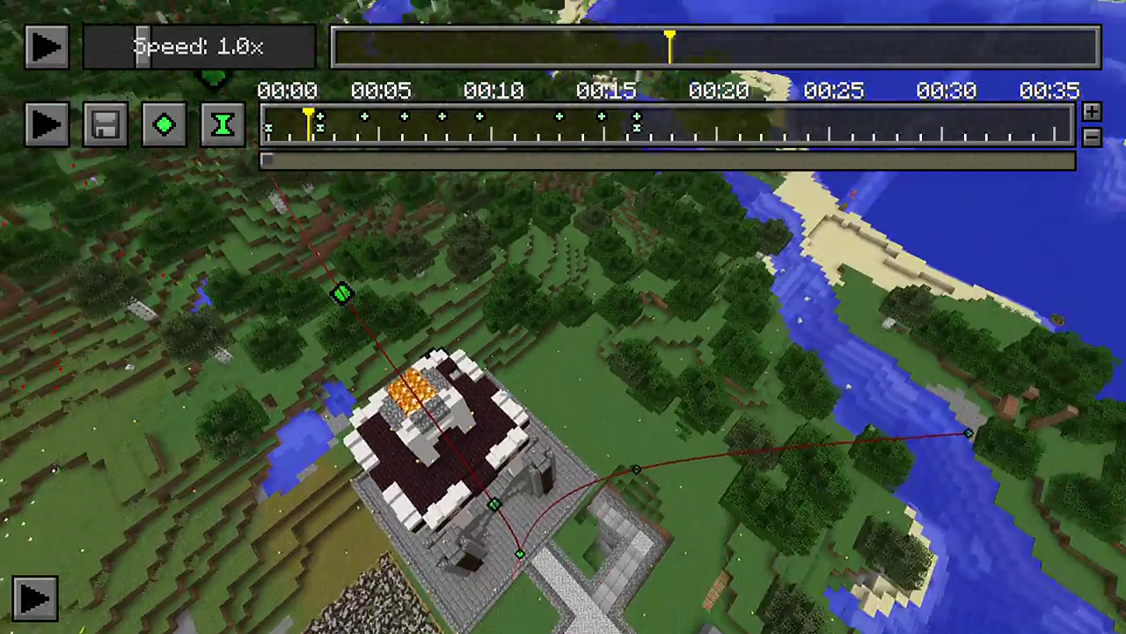
{"action": "key", "text": "w"}
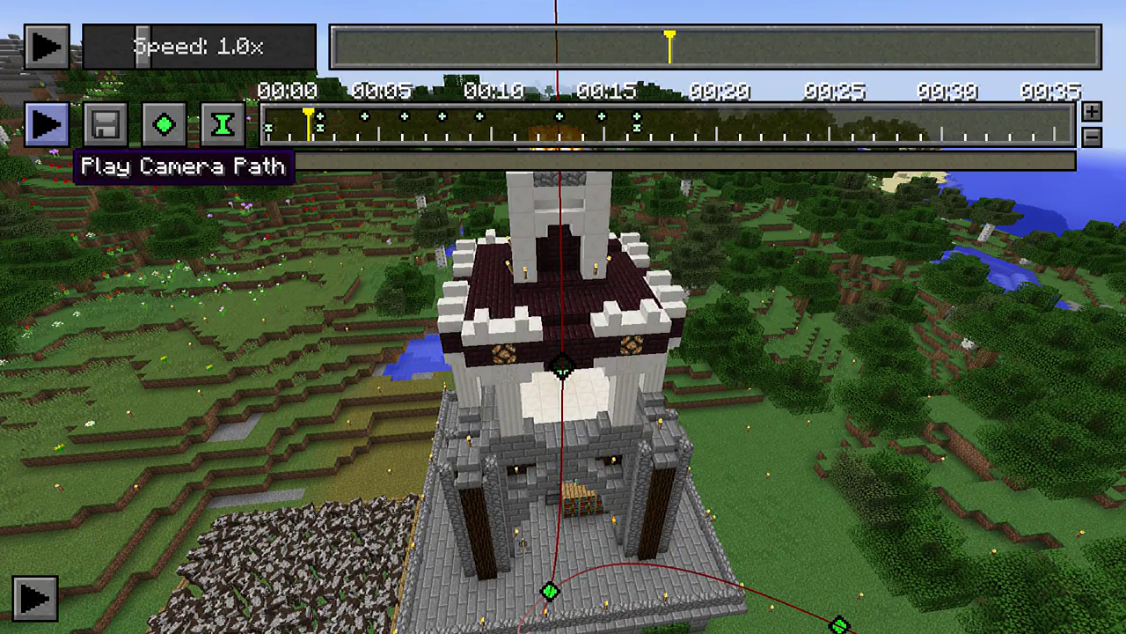
Play the camera path from about 00:01 to just before the 00:13 keyframe, and inspect the curve around the terrace keyframe.
{"action": "left_click", "coordinate": [46, 123]}
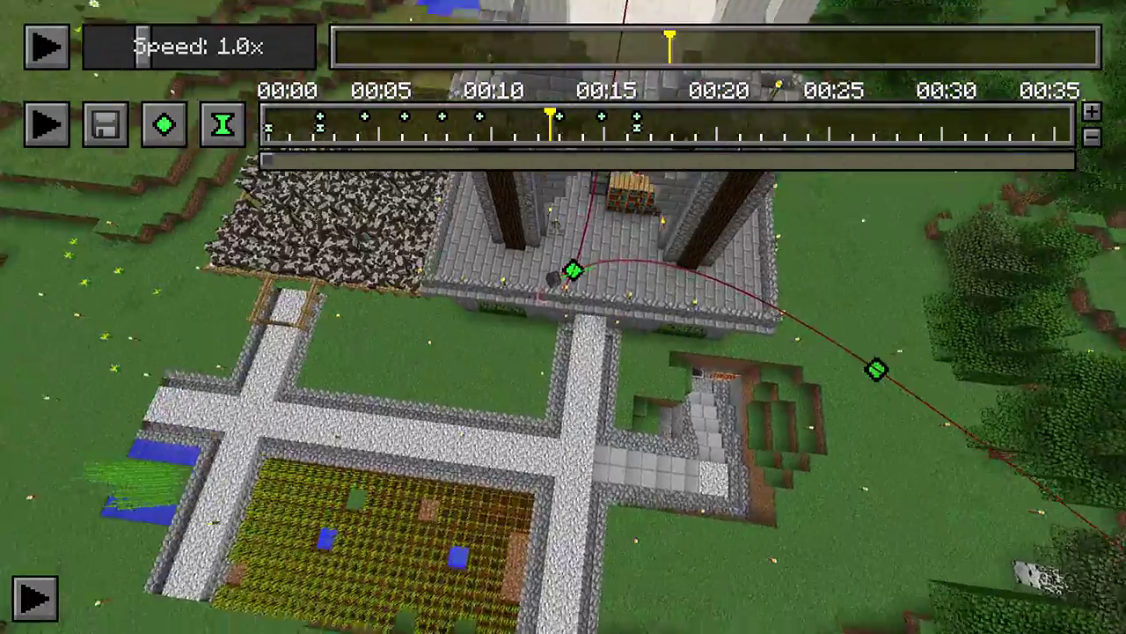
{"action": "key", "text": "shift"}
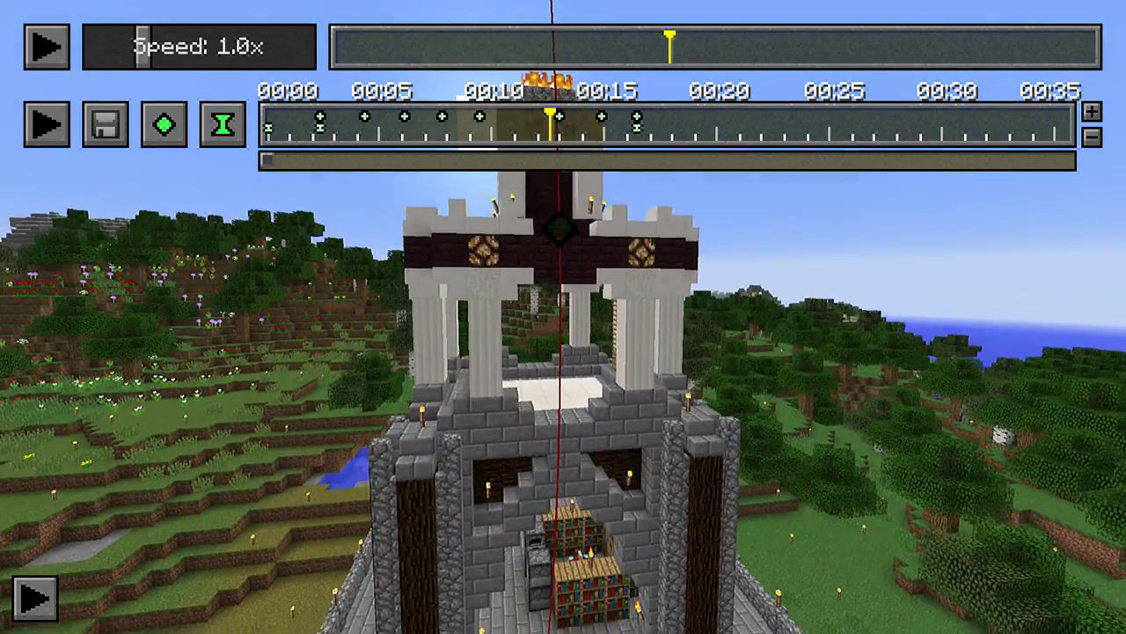
{"action": "key", "text": "shift"}
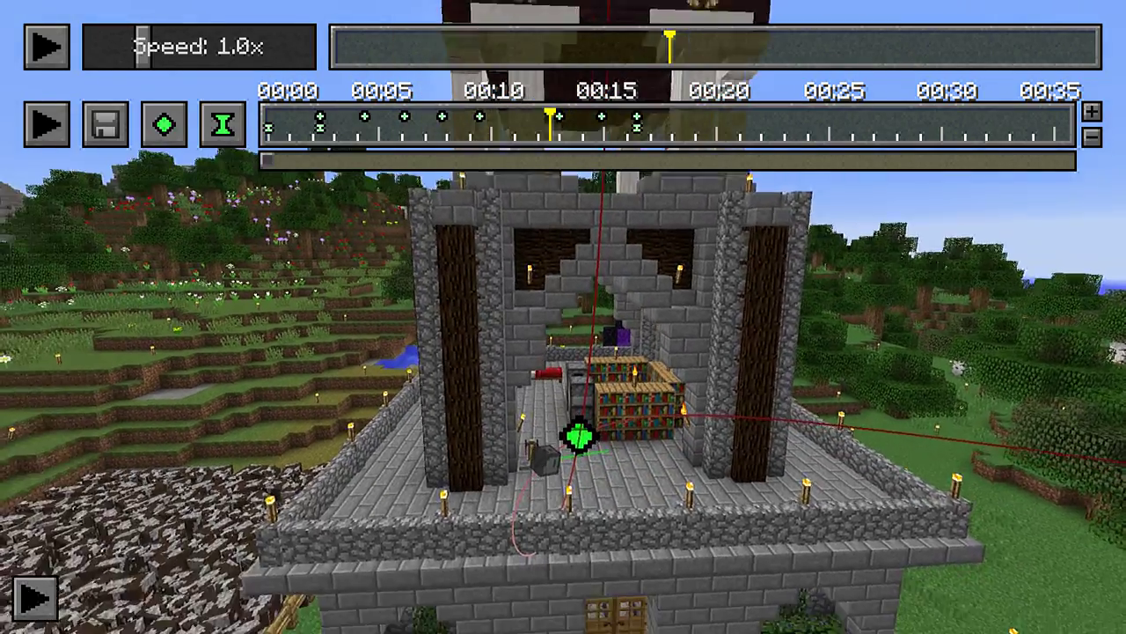
Fly in toward the terrace and examine the curved path around its position keyframe.
{"action": "key", "text": "w"}
{"action": "key", "text": "w"}
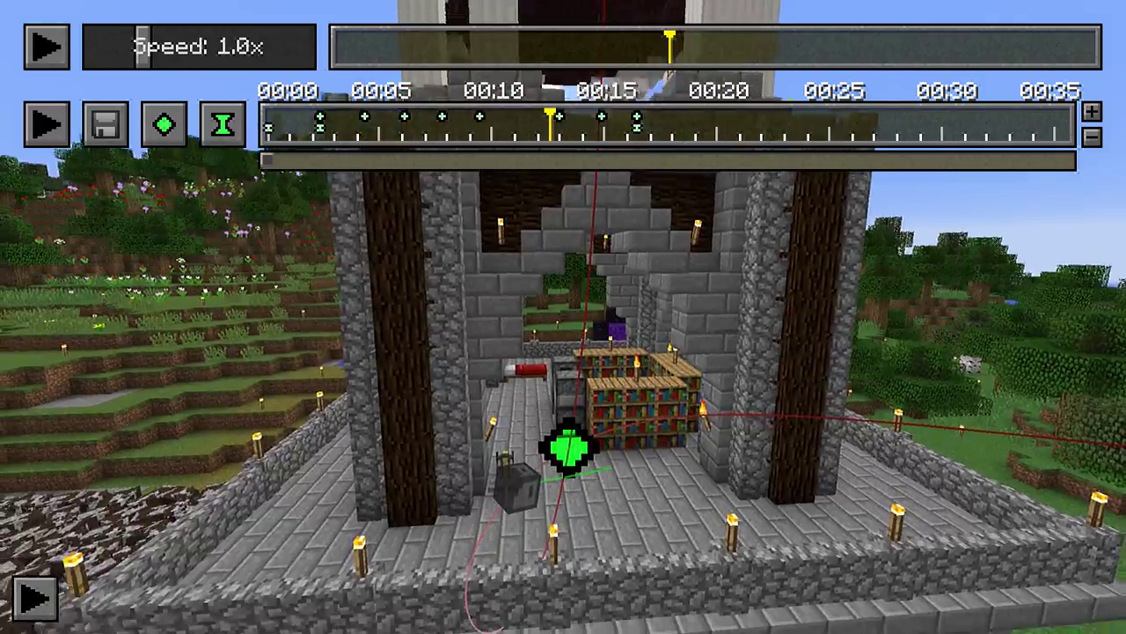
{"action": "key", "text": "w"}
{"action": "key", "text": "shift"}
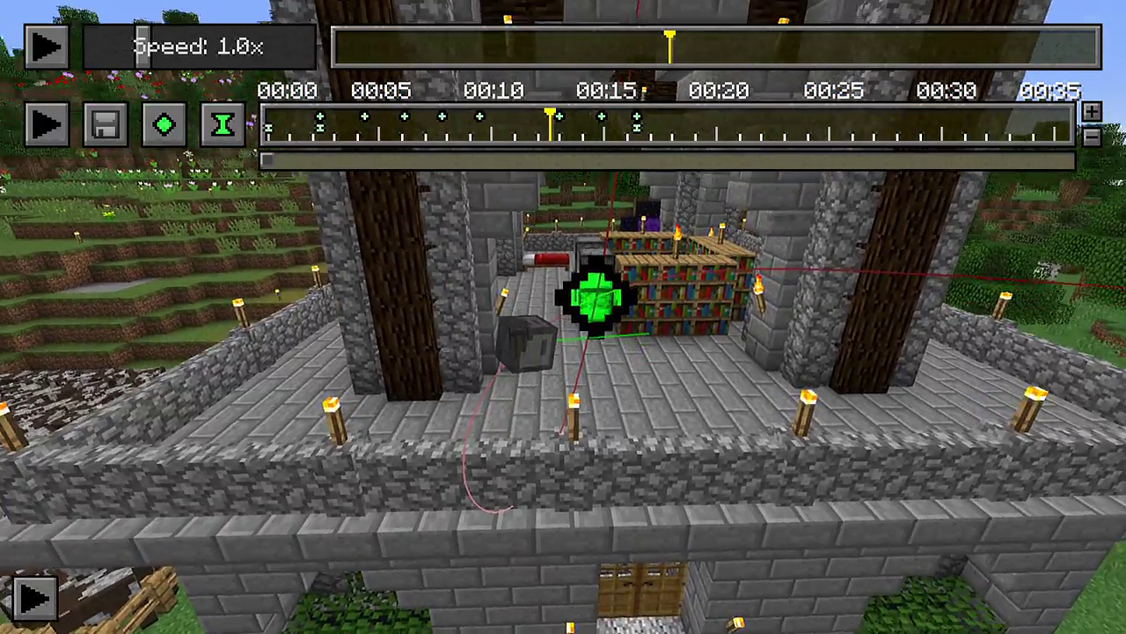
{"action": "key", "text": "d"}
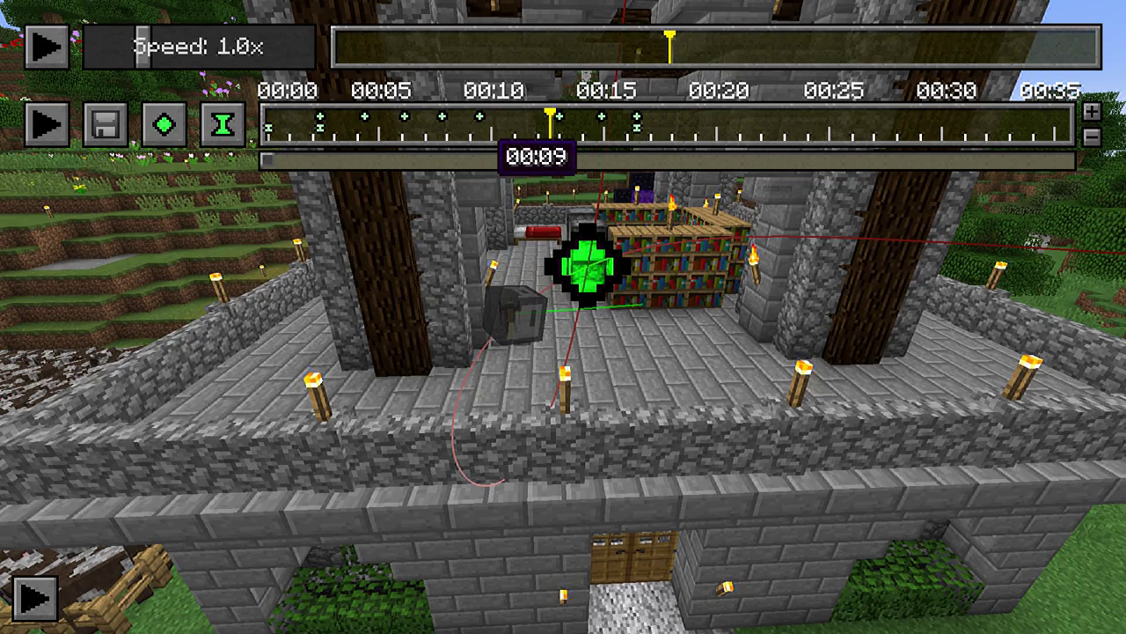
Add a trial position keyframe at about 00:11 on the terrace, examine the reshaped path, and remove that keyframe again.
{"action": "right_click", "coordinate": [479, 117]}
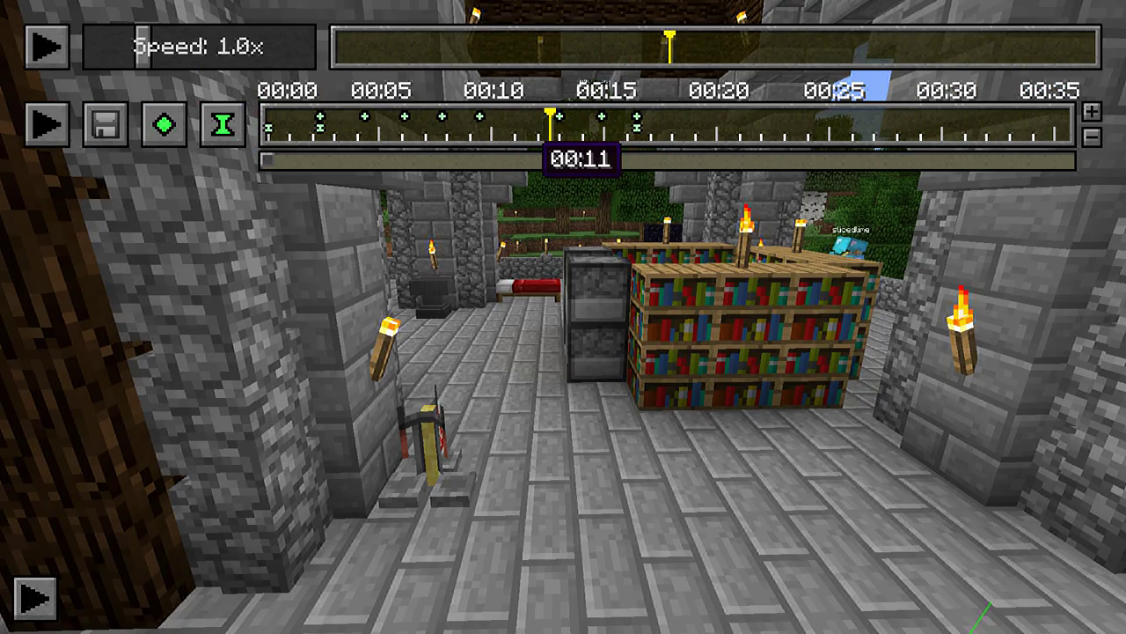
{"action": "key", "text": "Escape"}
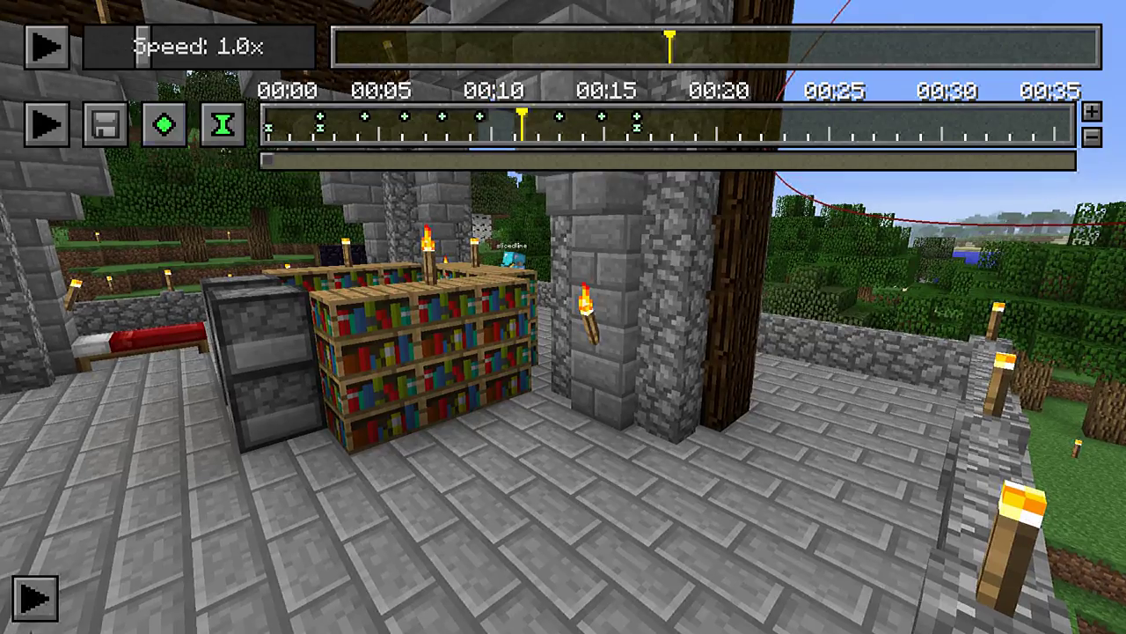
{"action": "left_click", "coordinate": [164, 125]}
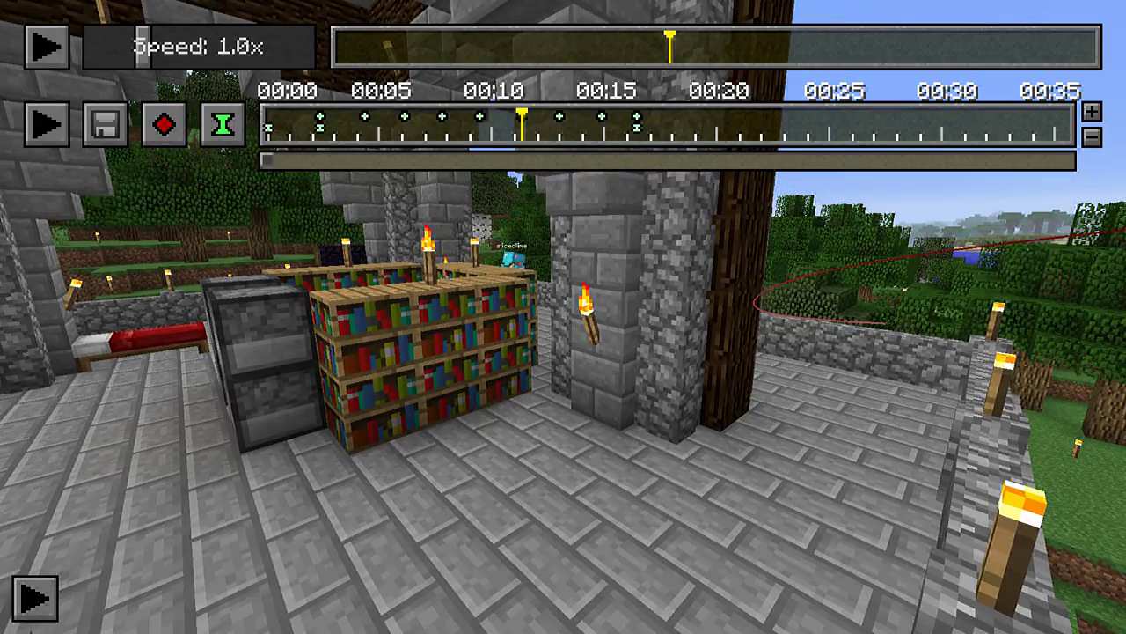
{"action": "key", "text": "s"}
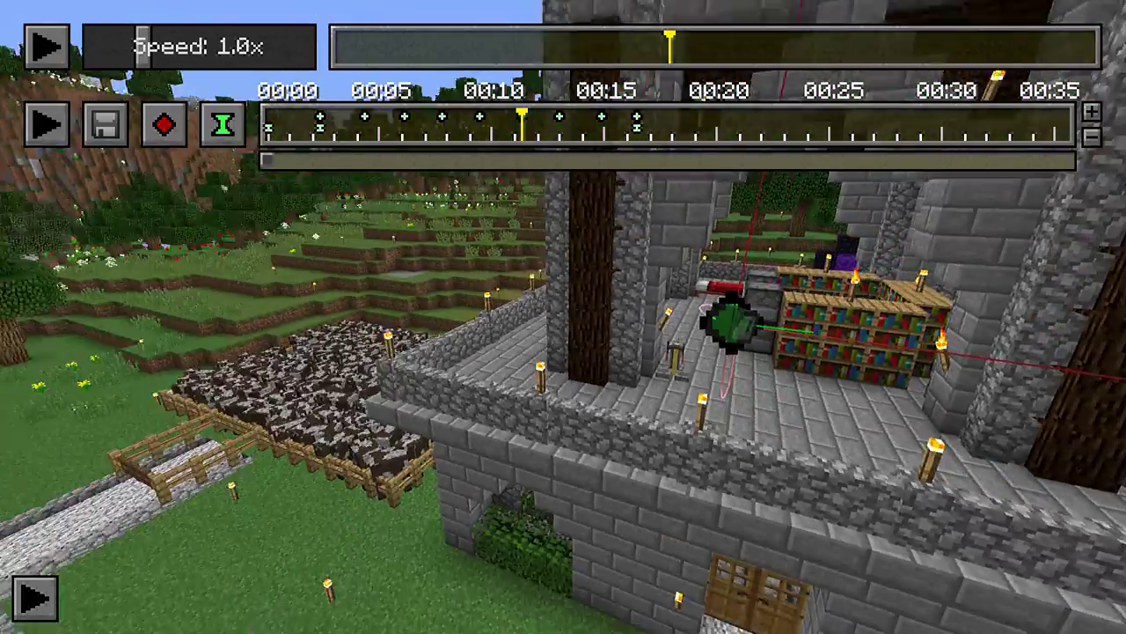
{"action": "key", "text": "a"}
{"action": "key", "text": "d"}
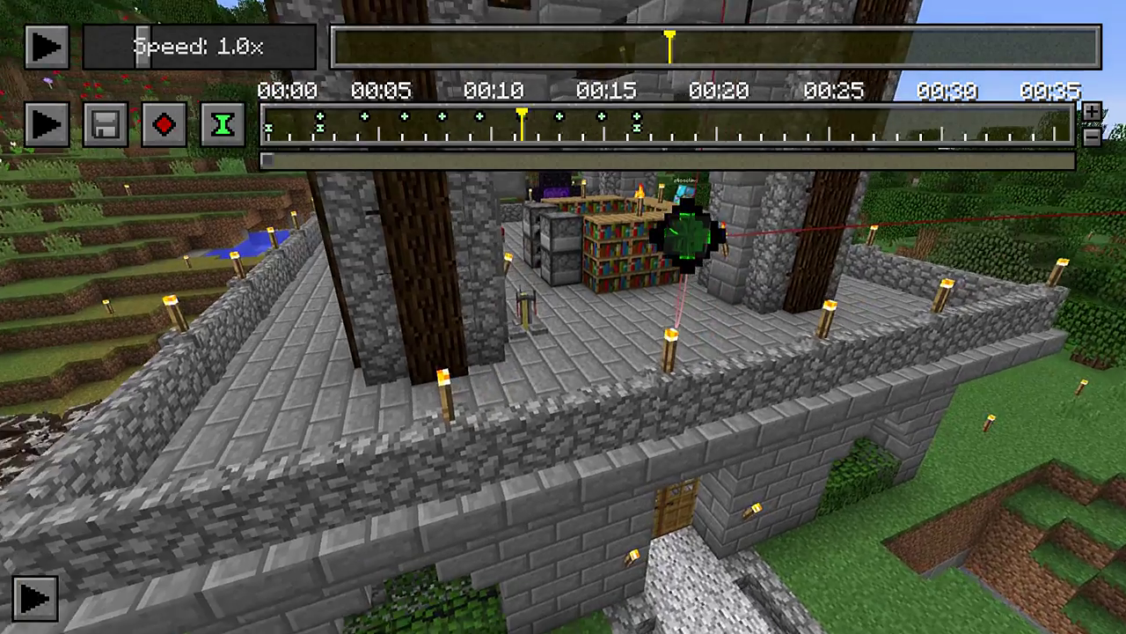
{"action": "key", "text": "t"}
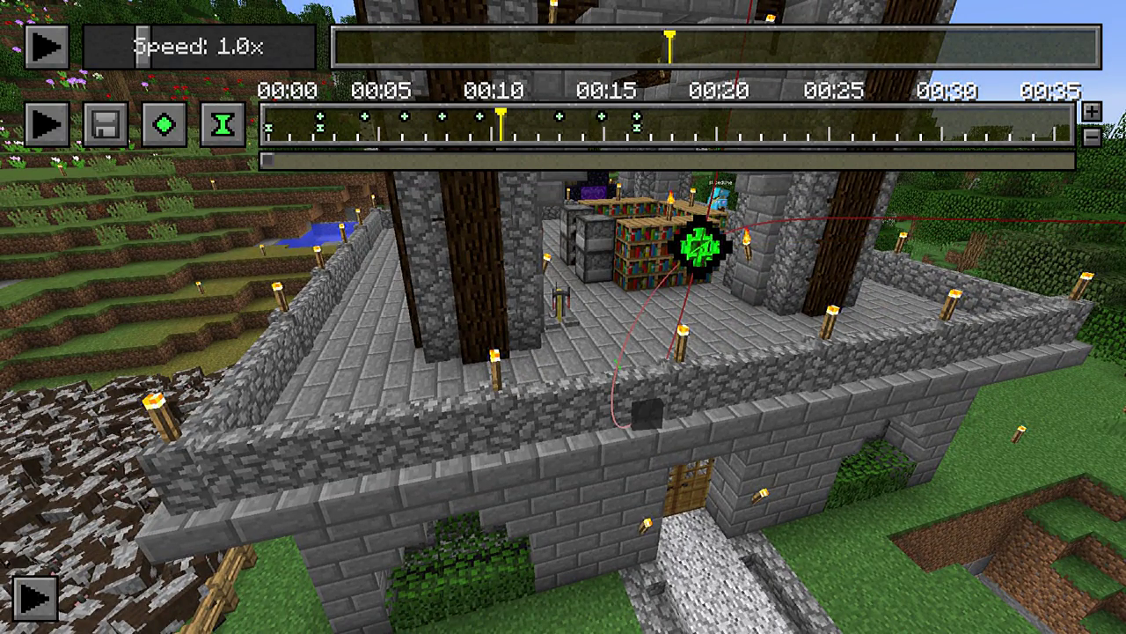
Fly along the terrace front and back away upward to examine the curve leading through the terrace keyframe.
{"action": "key", "text": "d"}
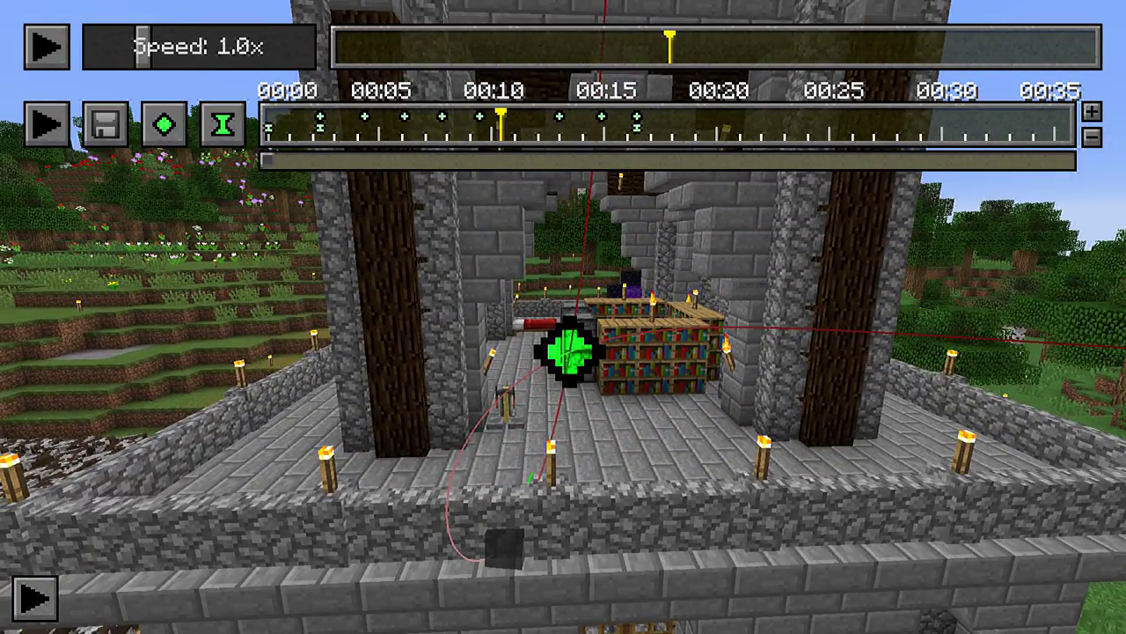
{"action": "key", "text": "w"}
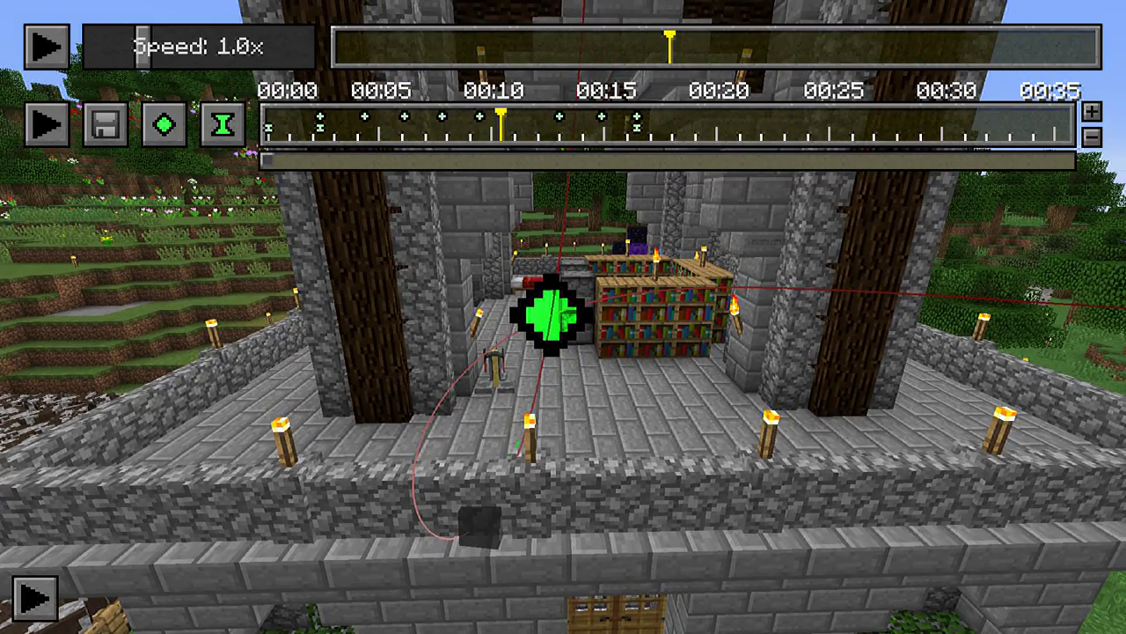
{"action": "key", "text": "s"}
{"action": "key", "text": "space"}
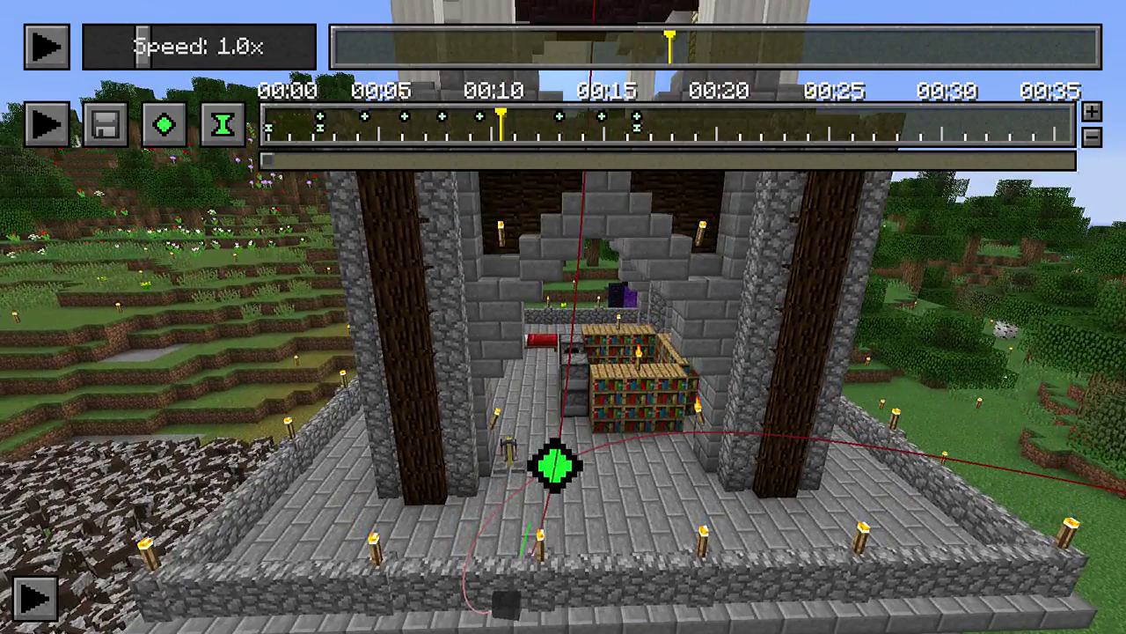
{"action": "key", "text": "s"}
{"action": "key", "text": "space"}
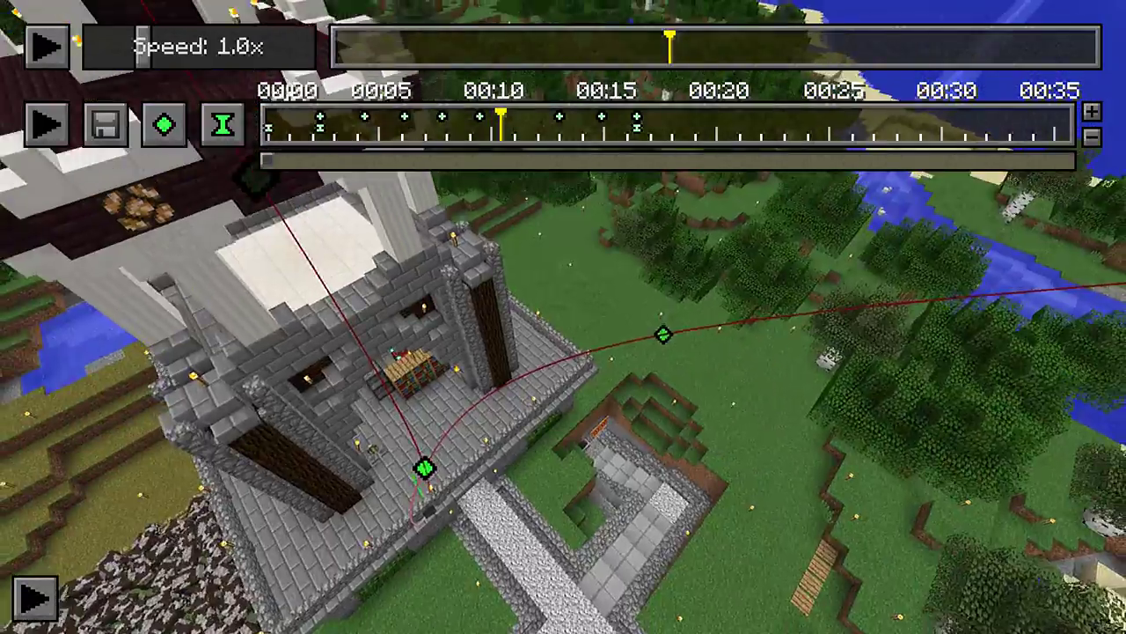
Fly high above the tower to examine the path and its keyframes over the roof, the forest and the terrace.
{"action": "key", "text": "s"}
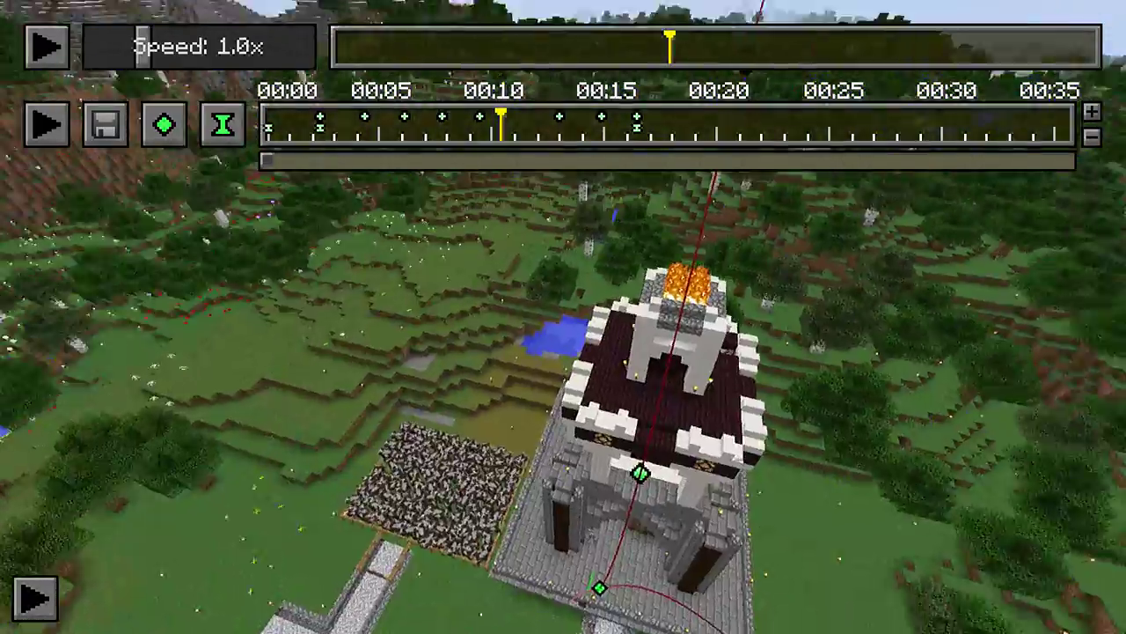
{"action": "key", "text": "w"}
{"action": "key", "text": "s"}
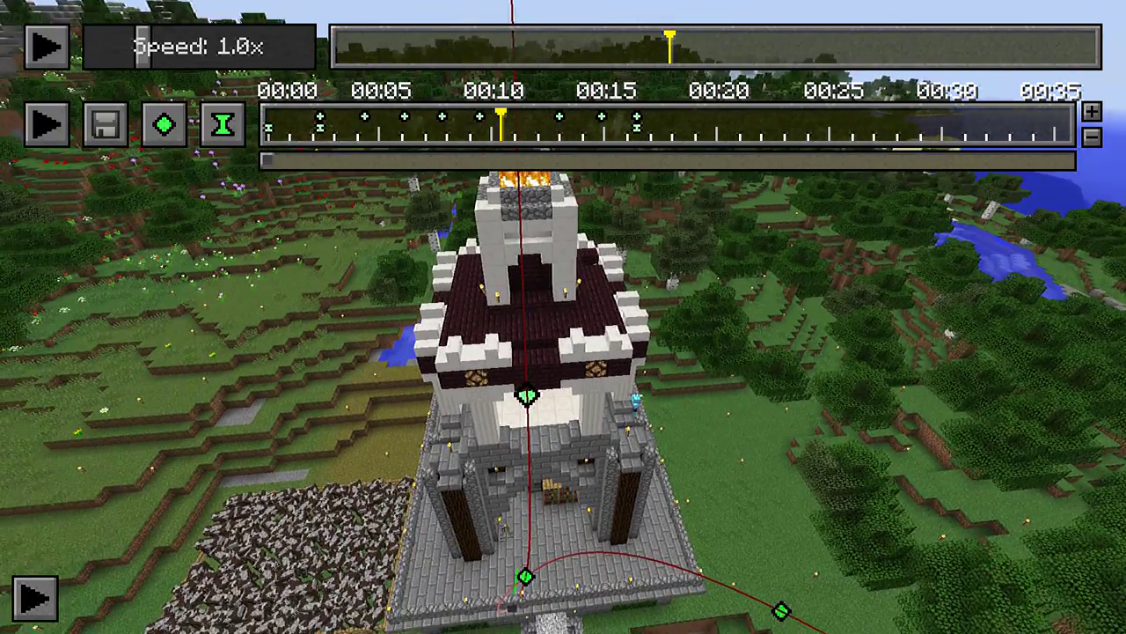
{"action": "key", "text": "s"}
{"action": "key", "text": "w"}
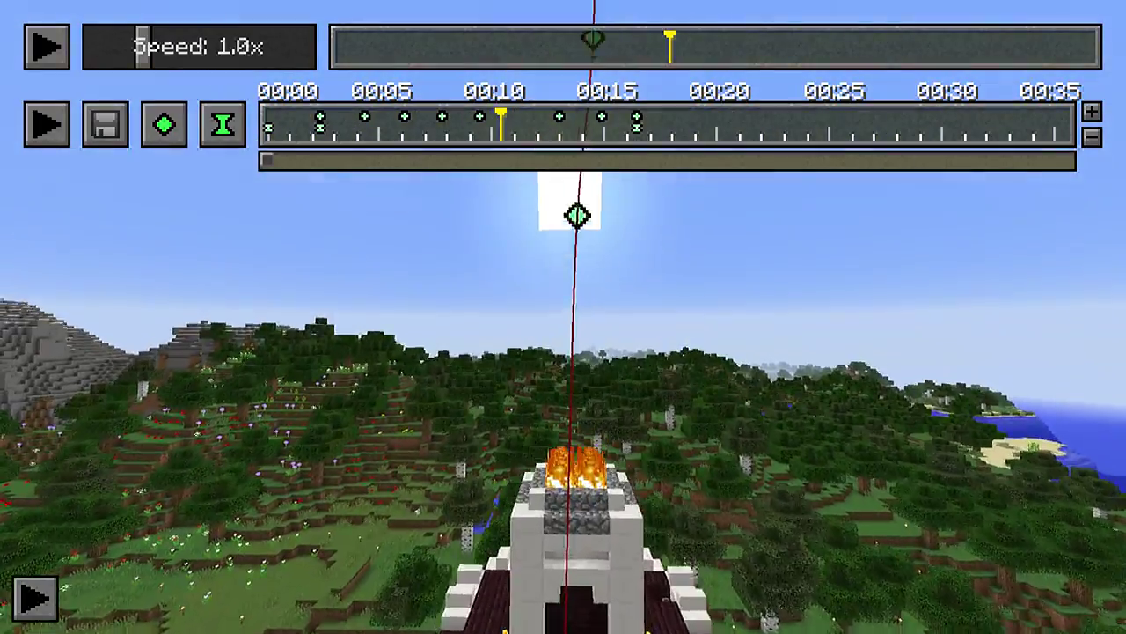
{"action": "key", "text": "space"}
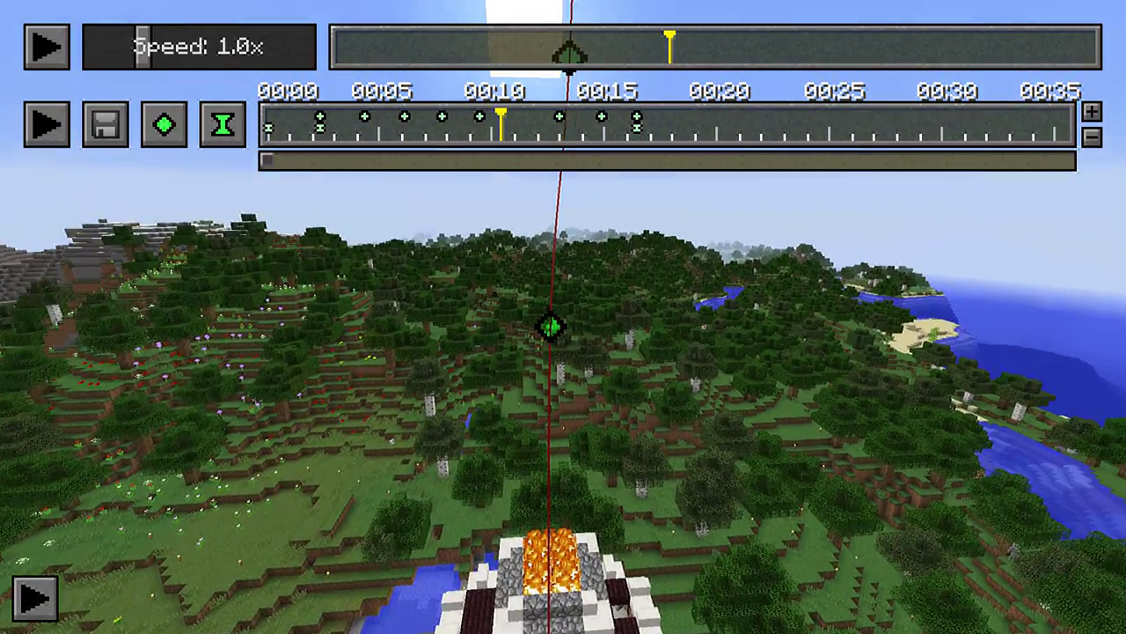
{"action": "key", "text": "space"}
{"action": "key", "text": "space"}
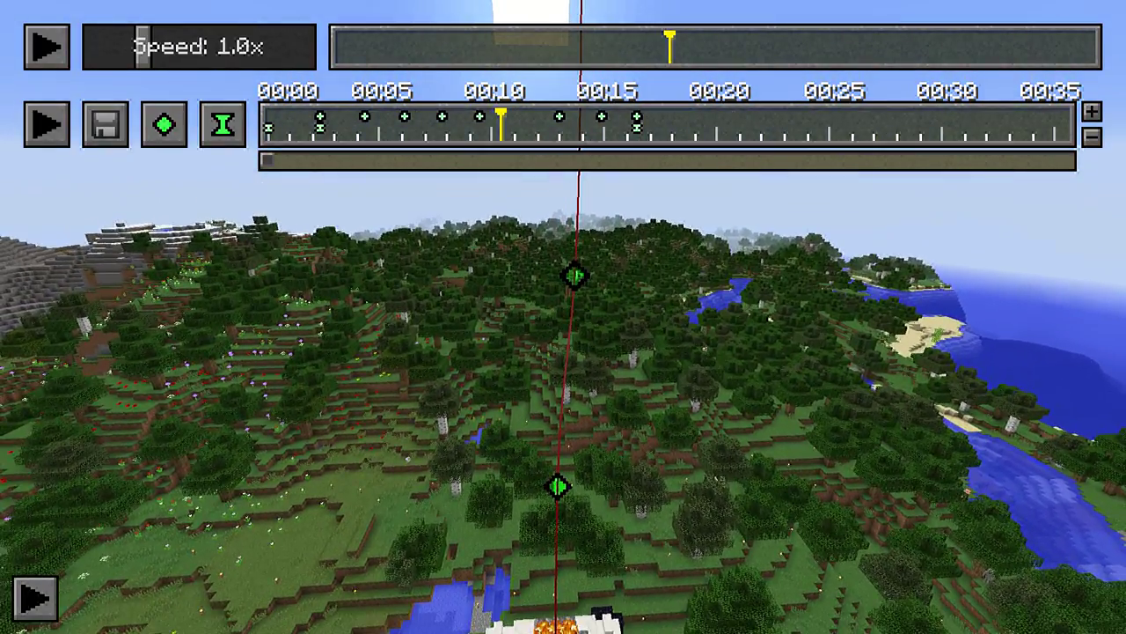
{"action": "key", "text": "t"}
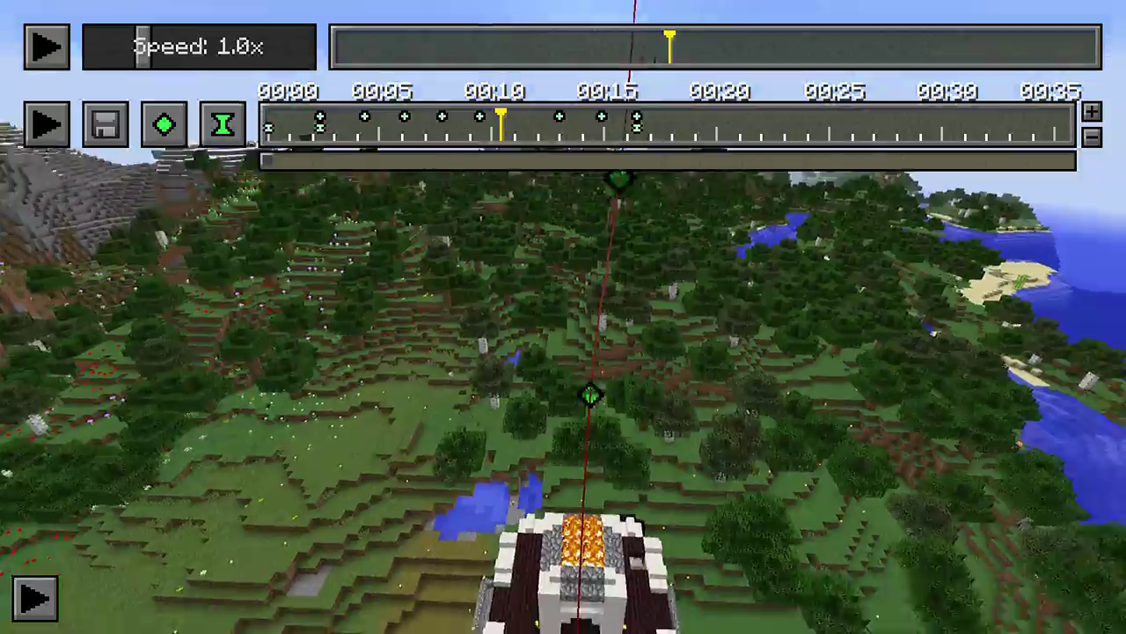
{"action": "key", "text": "w"}
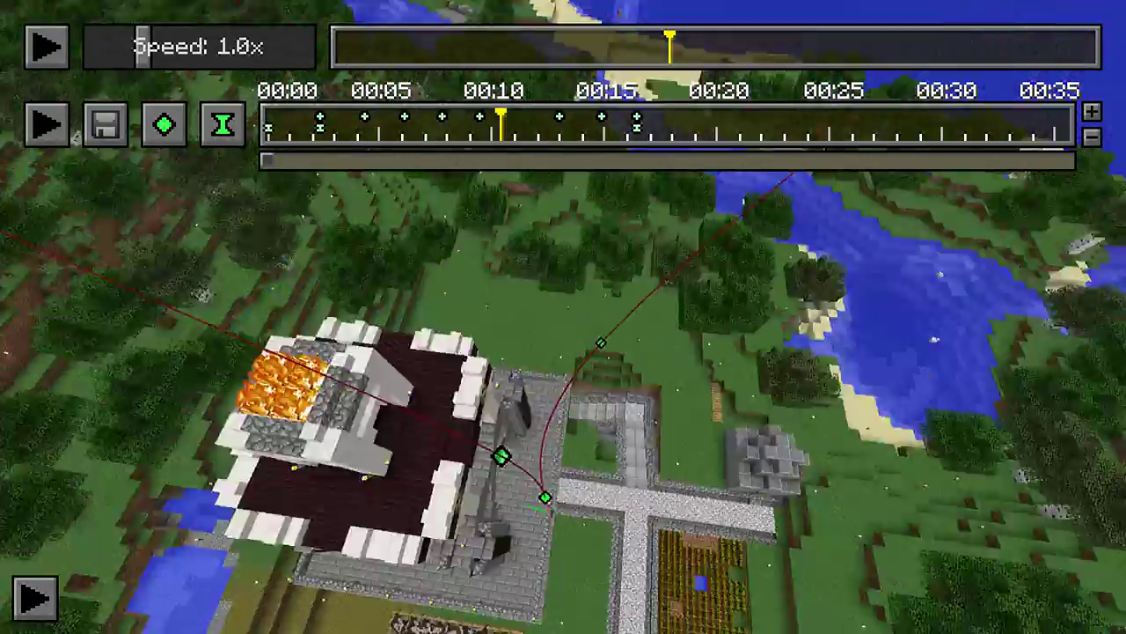
{"action": "key", "text": "s"}
{"action": "key", "text": "t"}
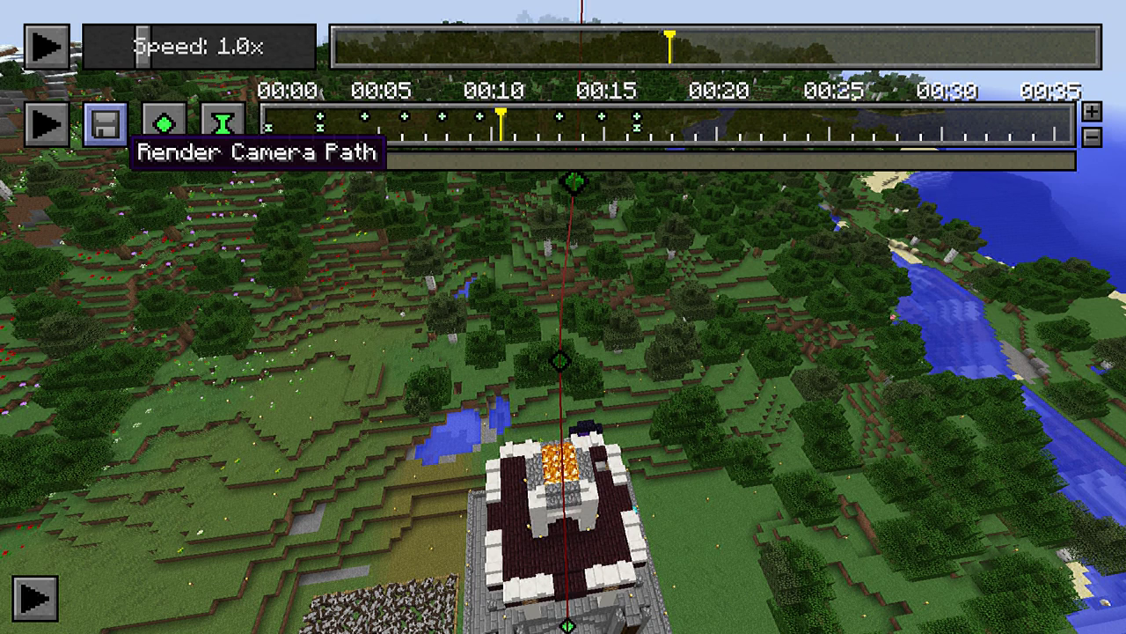
Open the render settings for the camera path and set the video framerate to 30.
{"action": "left_click", "coordinate": [110, 131]}
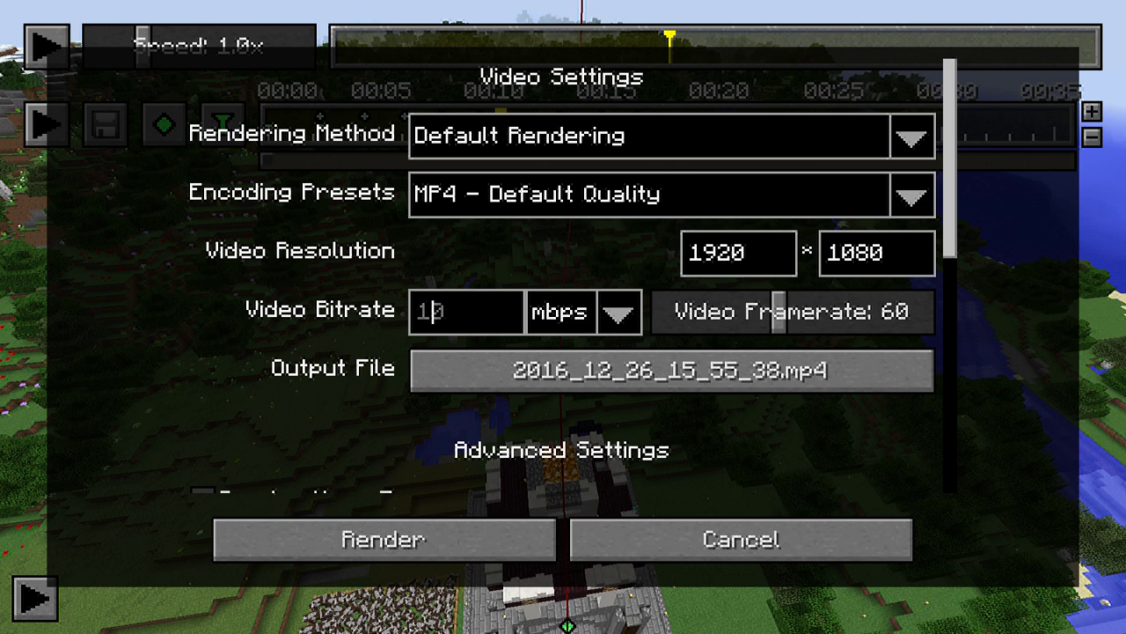
{"action": "left_click", "coordinate": [753, 254]}
{"action": "left_click_drag", "start_coordinate": [779, 312], "coordinate": [704, 303]}
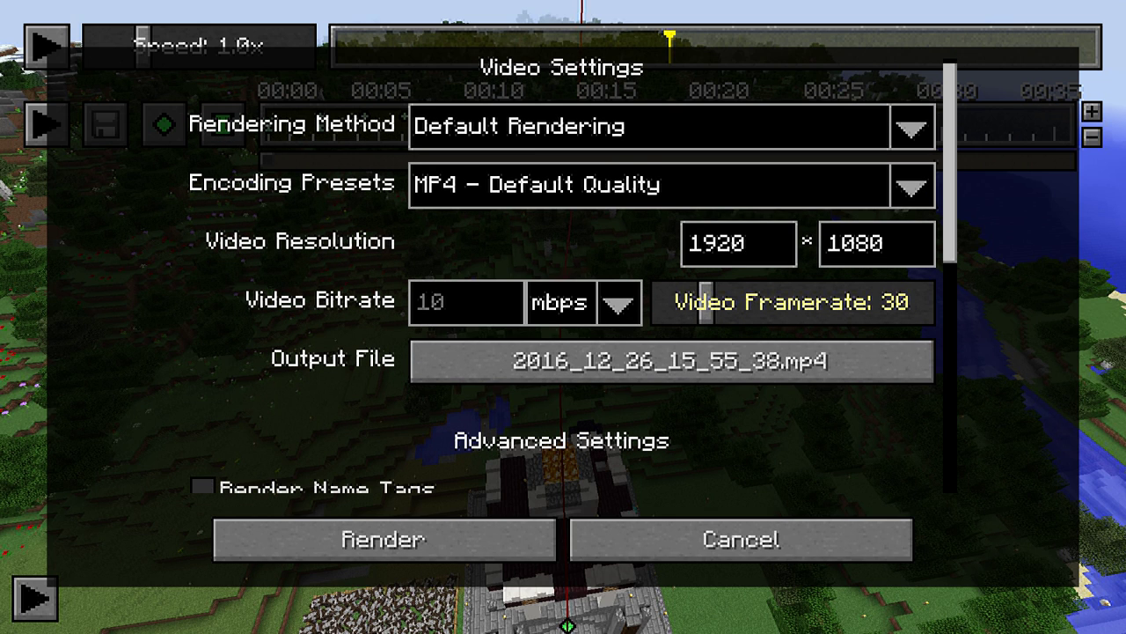
{"action": "scroll", "coordinate": [705, 302], "scroll_direction": "up", "scroll_amount": 1}
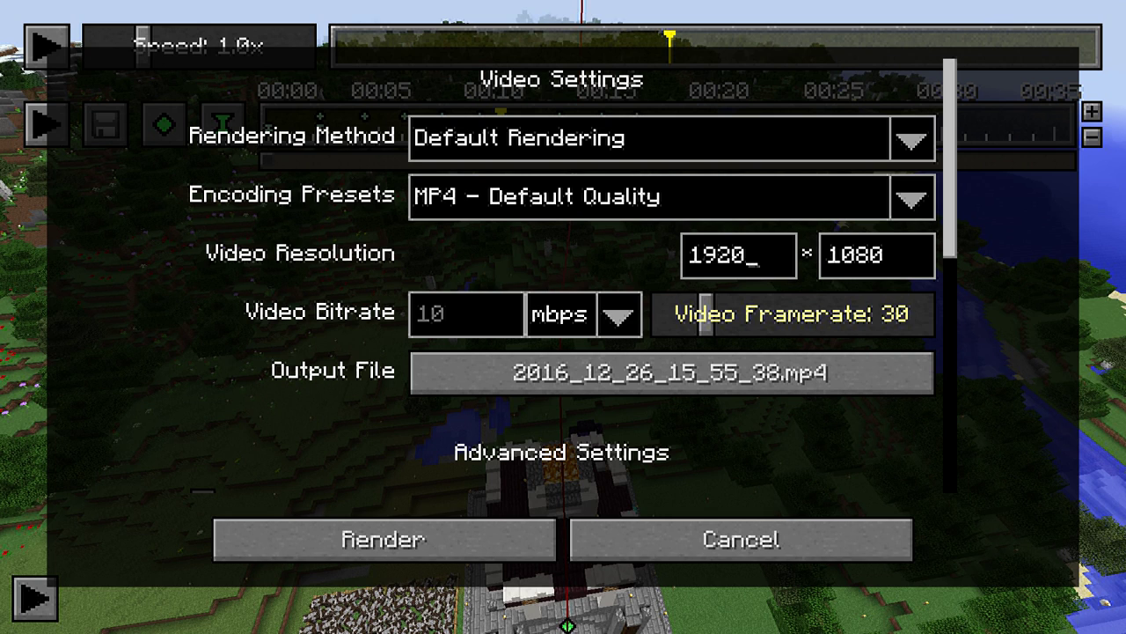
Set the video resolution to 2560 × 1440.
{"action": "key", "text": "ctrl+a"}
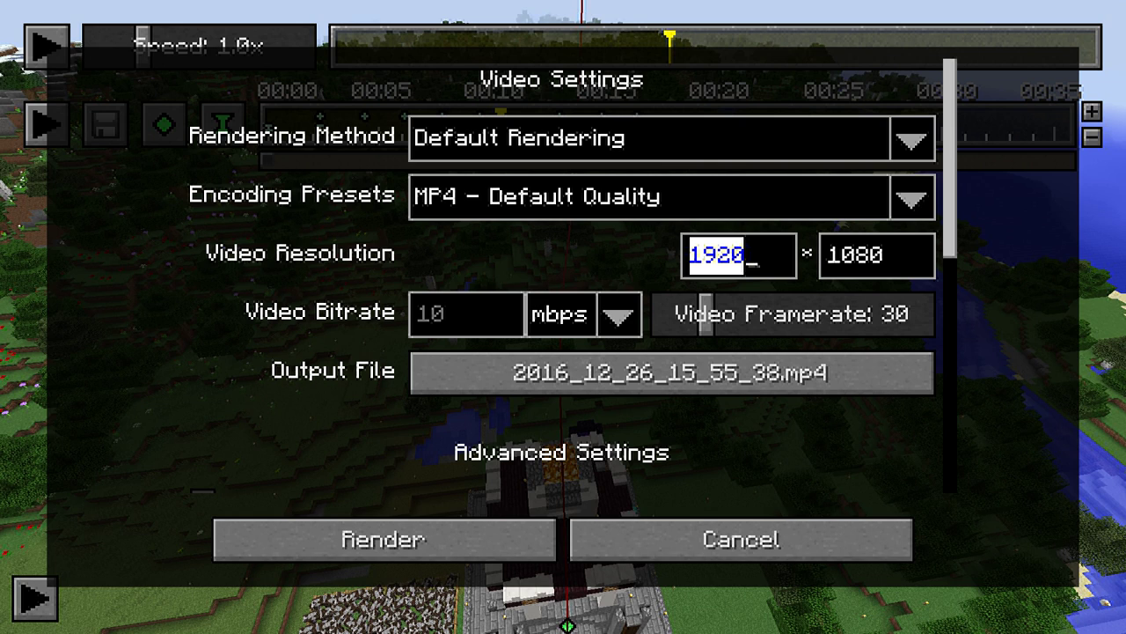
{"action": "type", "text": "2560"}
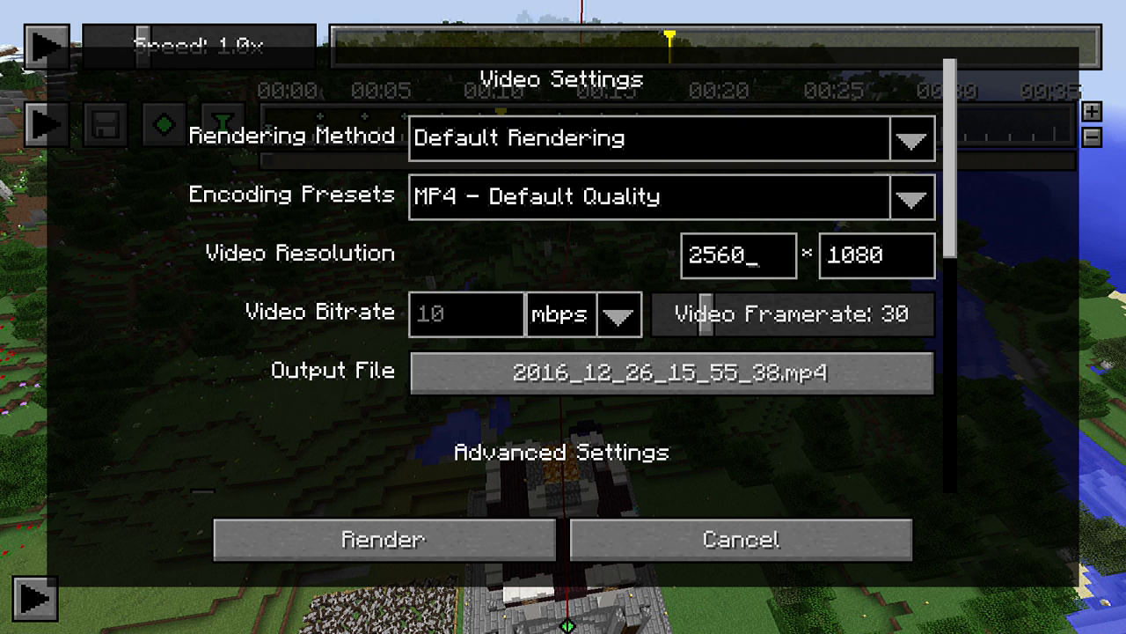
{"action": "left_click", "coordinate": [890, 256]}
{"action": "key", "text": "BackSpace"}
{"action": "key", "text": "BackSpace"}
{"action": "key", "text": "BackSpace"}
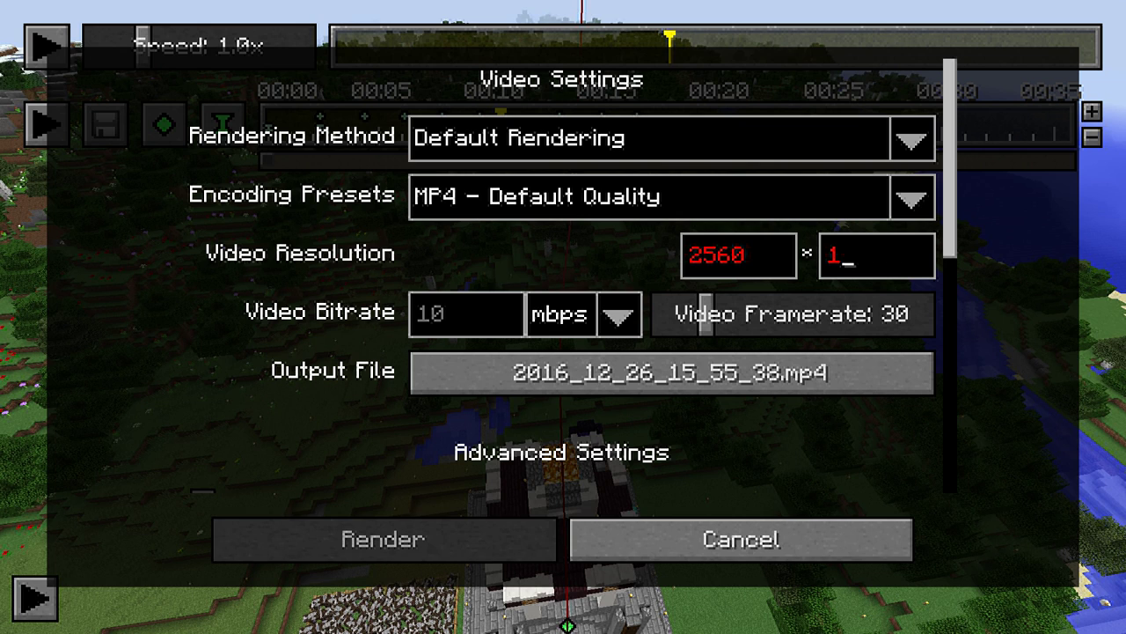
{"action": "type", "text": "440"}
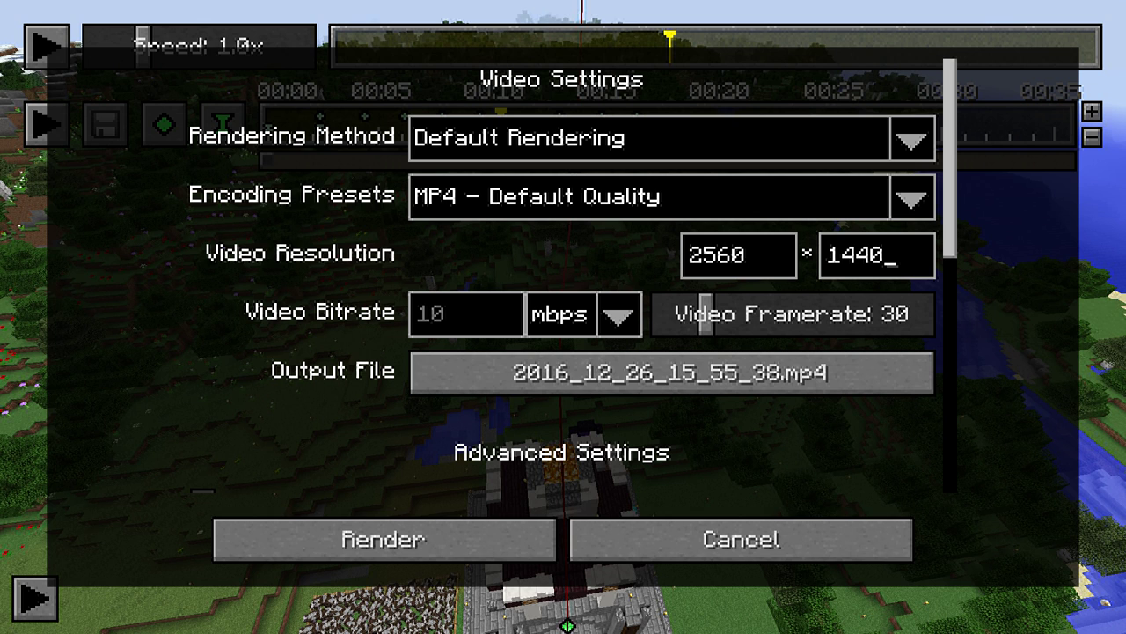
Look through the output file and advanced settings for the render.
{"action": "scroll", "coordinate": [672, 373], "scroll_direction": "down", "scroll_amount": 2}
{"action": "scroll", "coordinate": [671, 373], "scroll_direction": "up", "scroll_amount": 2}
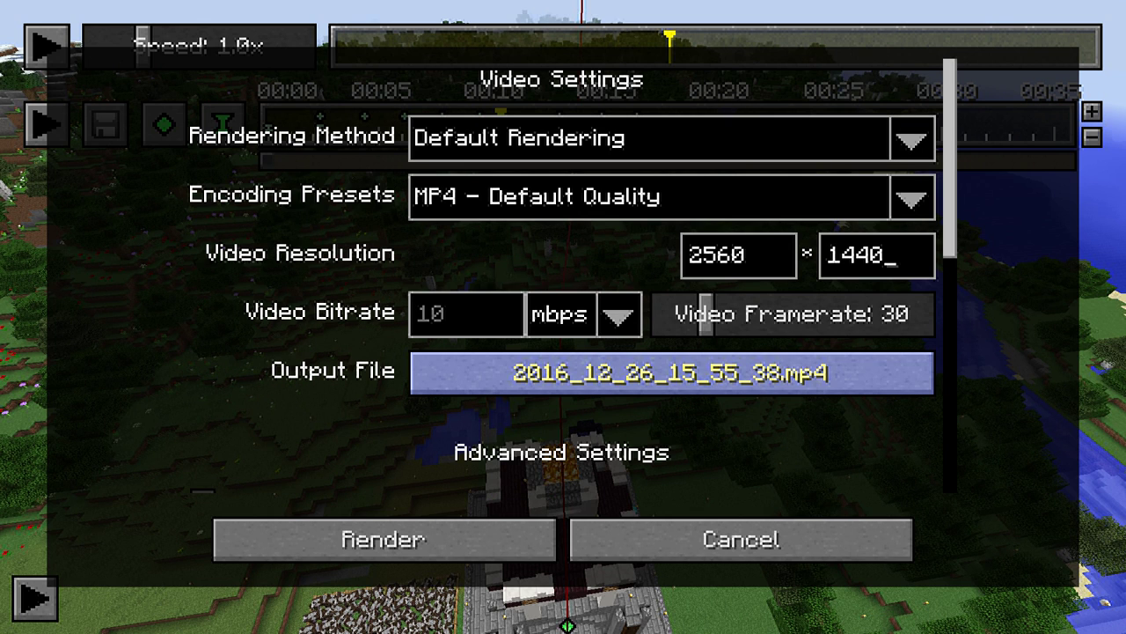
{"action": "scroll", "coordinate": [669, 373], "scroll_direction": "down", "scroll_amount": 3}
{"action": "scroll", "coordinate": [669, 373], "scroll_direction": "up", "scroll_amount": 1}
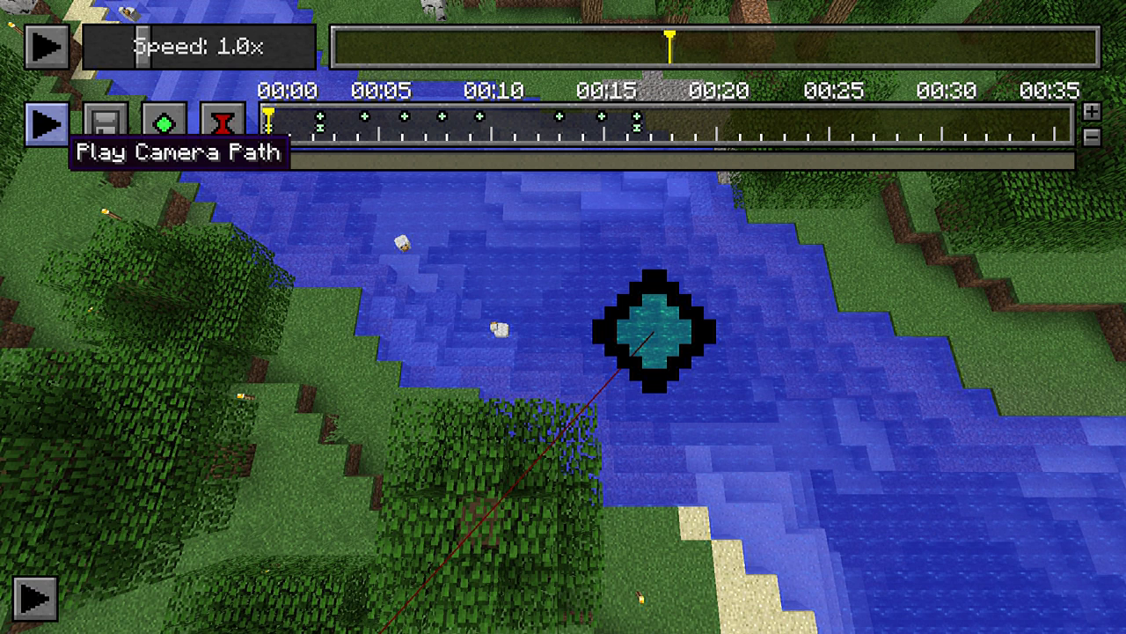
Play the camera path from its start to about 00:05 and pause it.
{"action": "left_click", "coordinate": [49, 123]}
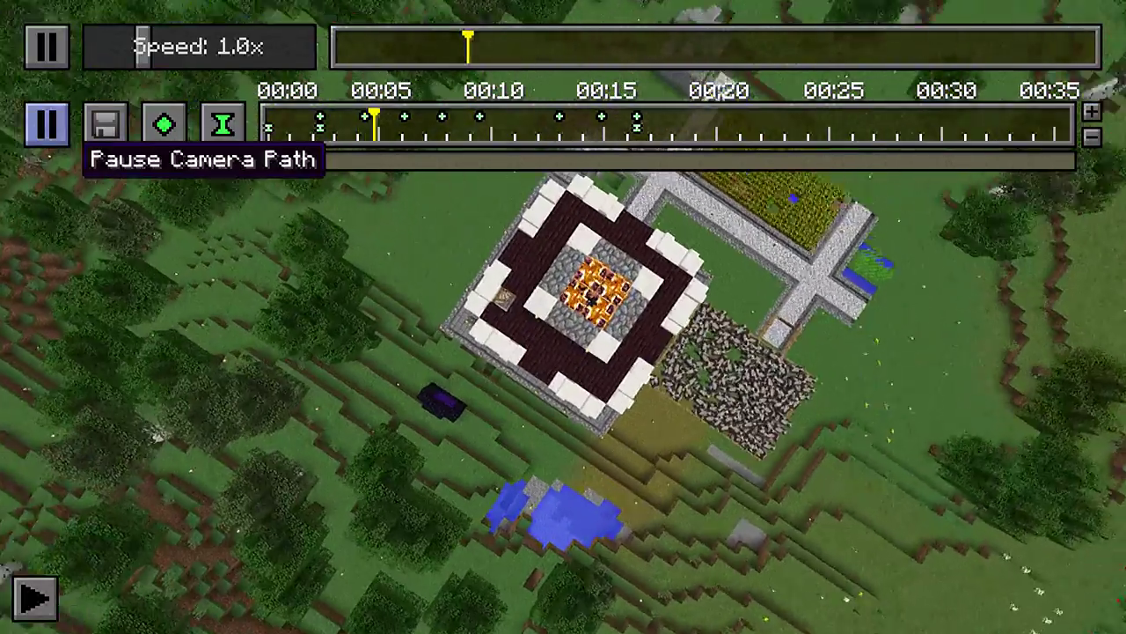
{"action": "left_click", "coordinate": [47, 123]}
Render the camera path with the default MP4 preset and show the preview during rendering.
{"action": "left_click", "coordinate": [105, 123]}
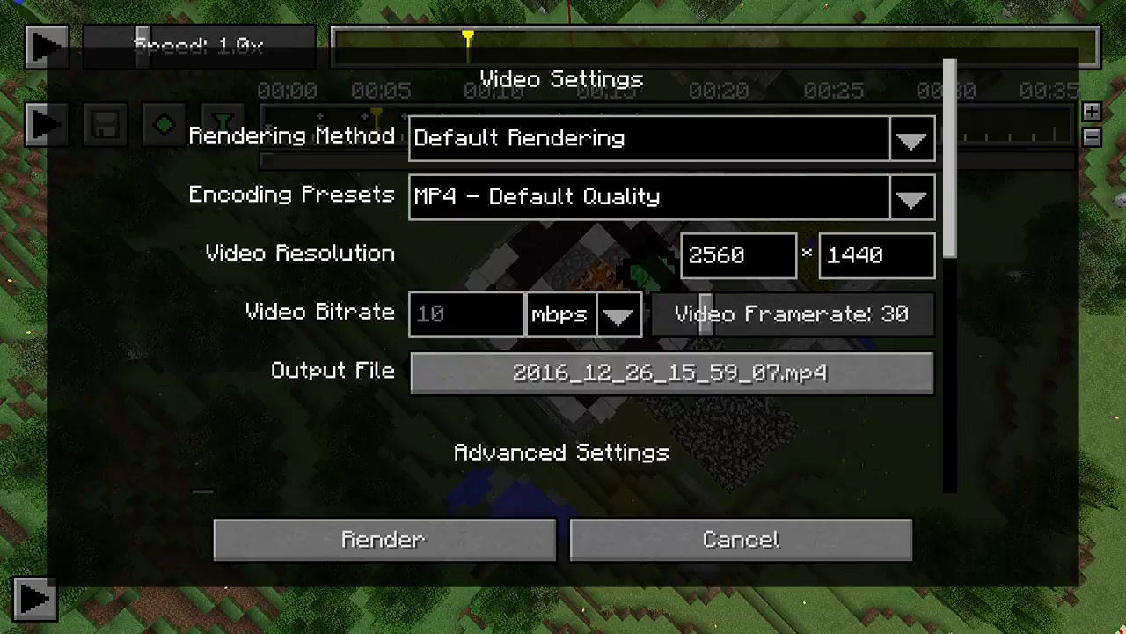
{"action": "left_click", "coordinate": [384, 539]}
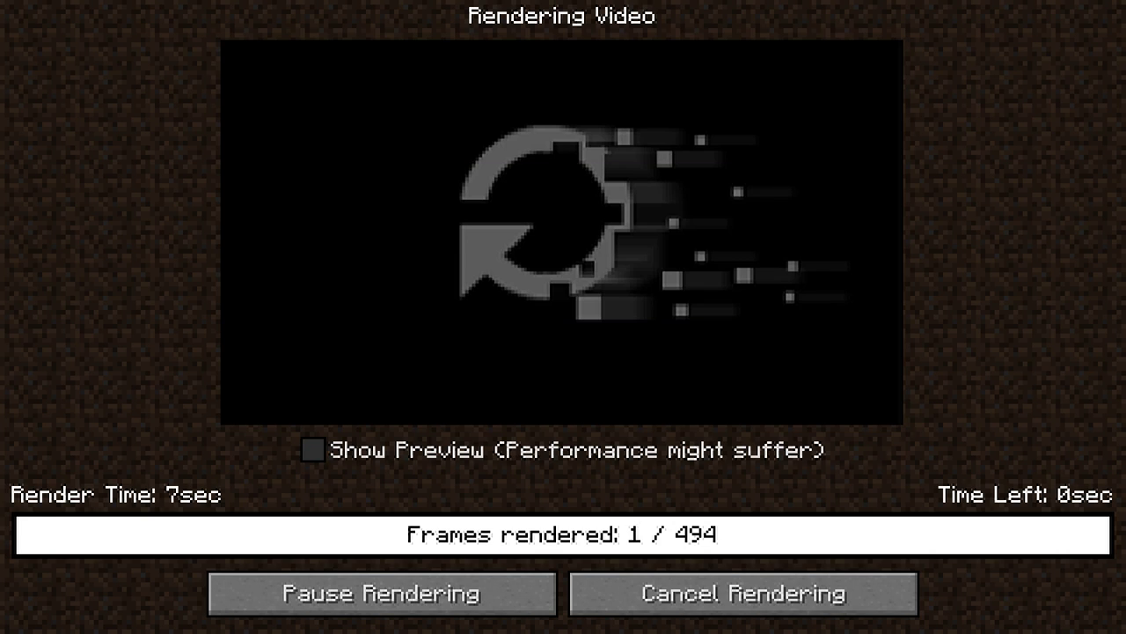
{"action": "left_click", "coordinate": [313, 450]}
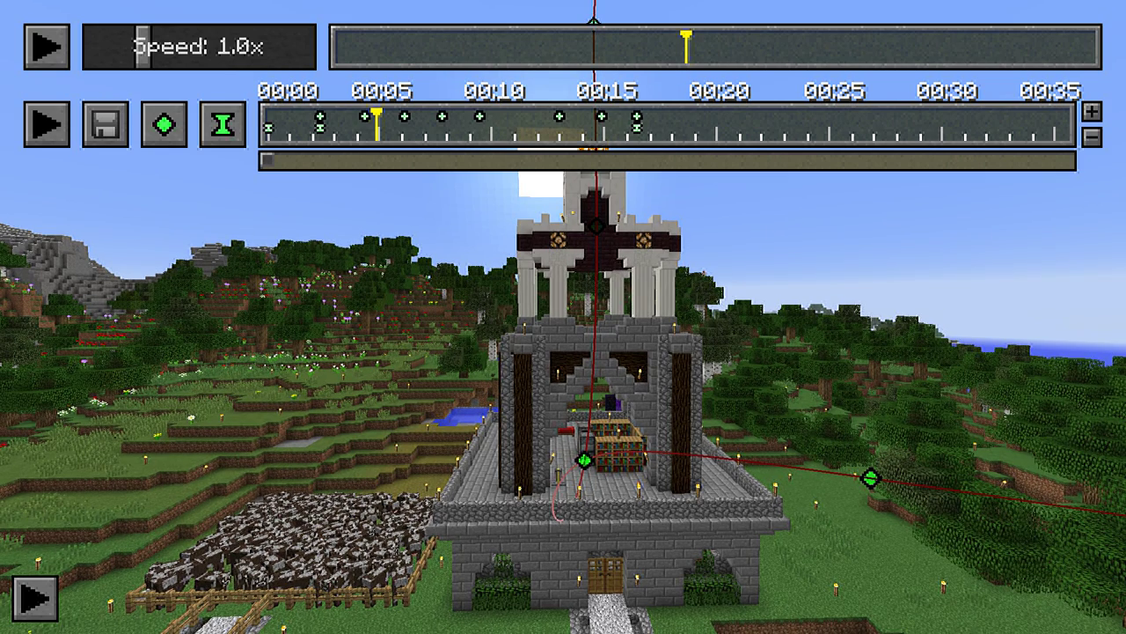
Turn on Linear Path Interpolation in the Replay Mod settings and return to the replay.
{"action": "key", "text": "Escape"}
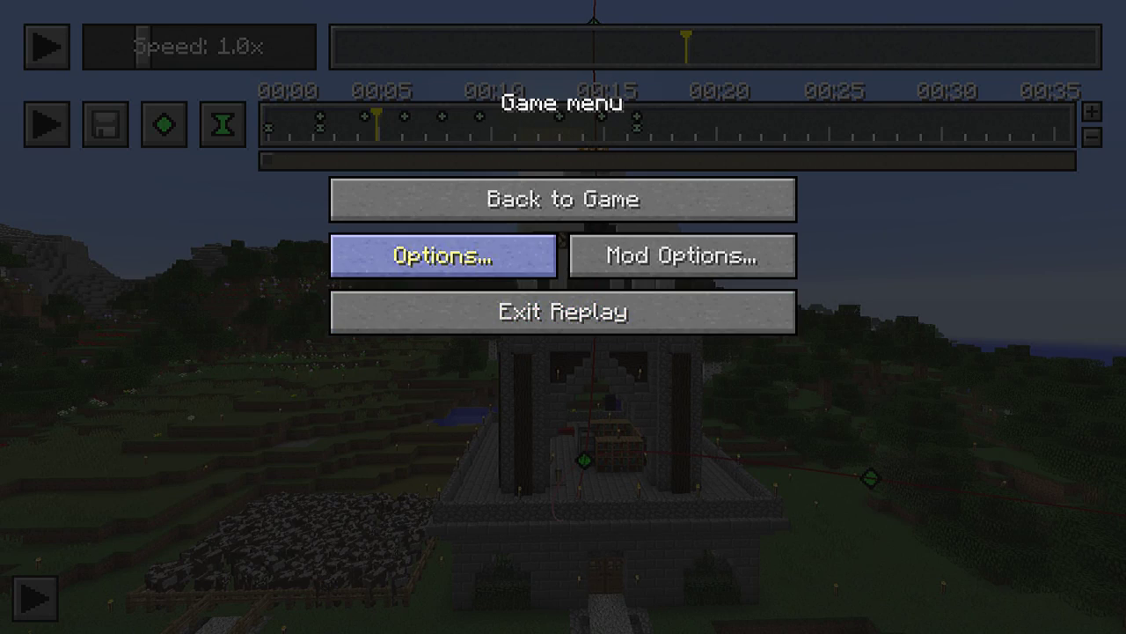
{"action": "left_click", "coordinate": [684, 254]}
{"action": "left_click", "coordinate": [105, 377]}
{"action": "left_click", "coordinate": [161, 542]}
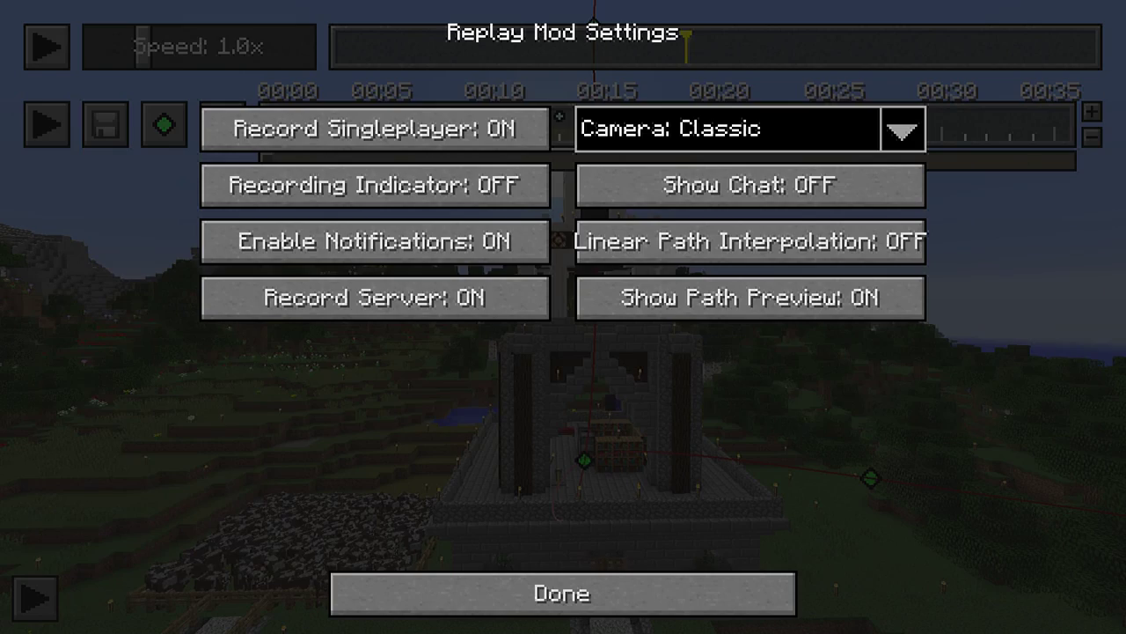
{"action": "left_click", "coordinate": [751, 242]}
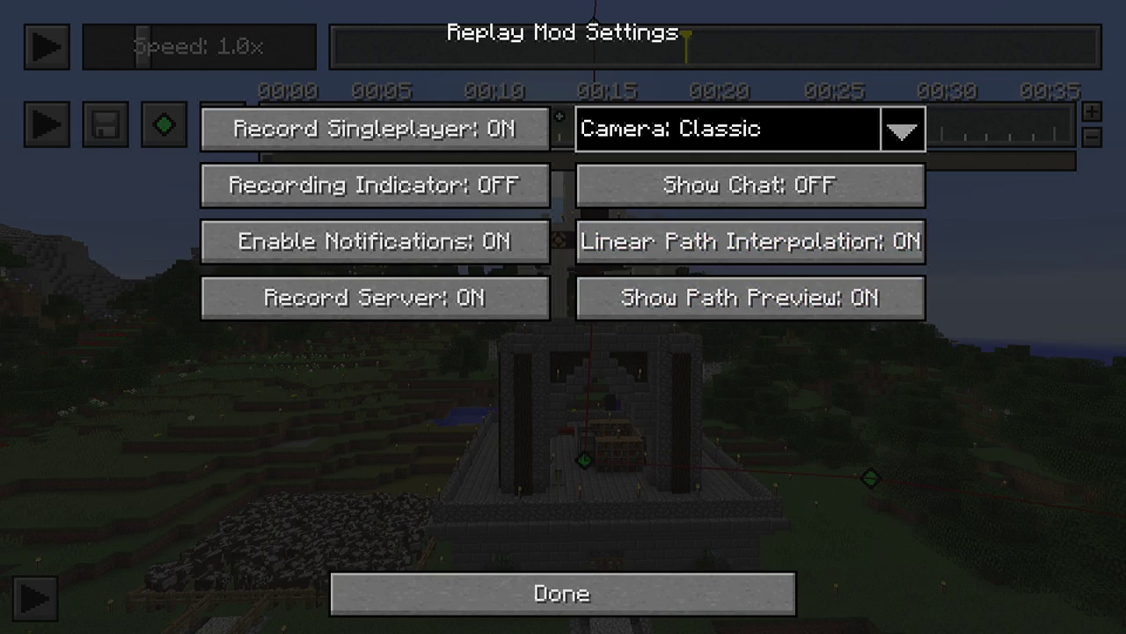
{"action": "left_click", "coordinate": [581, 595]}
{"action": "left_click", "coordinate": [695, 569]}
{"action": "left_click", "coordinate": [563, 200]}
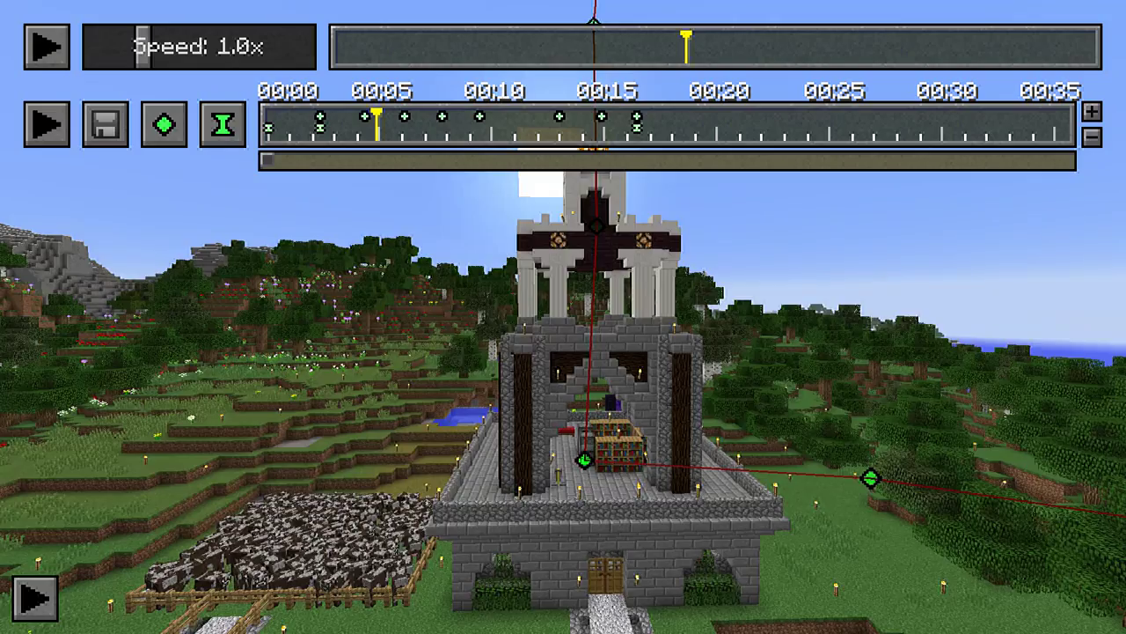
Return the camera path cursor to 00:00 and render the linear path with the preview shown.
{"action": "key", "text": "w"}
{"action": "key", "text": "space"}
{"action": "key", "text": "t"}
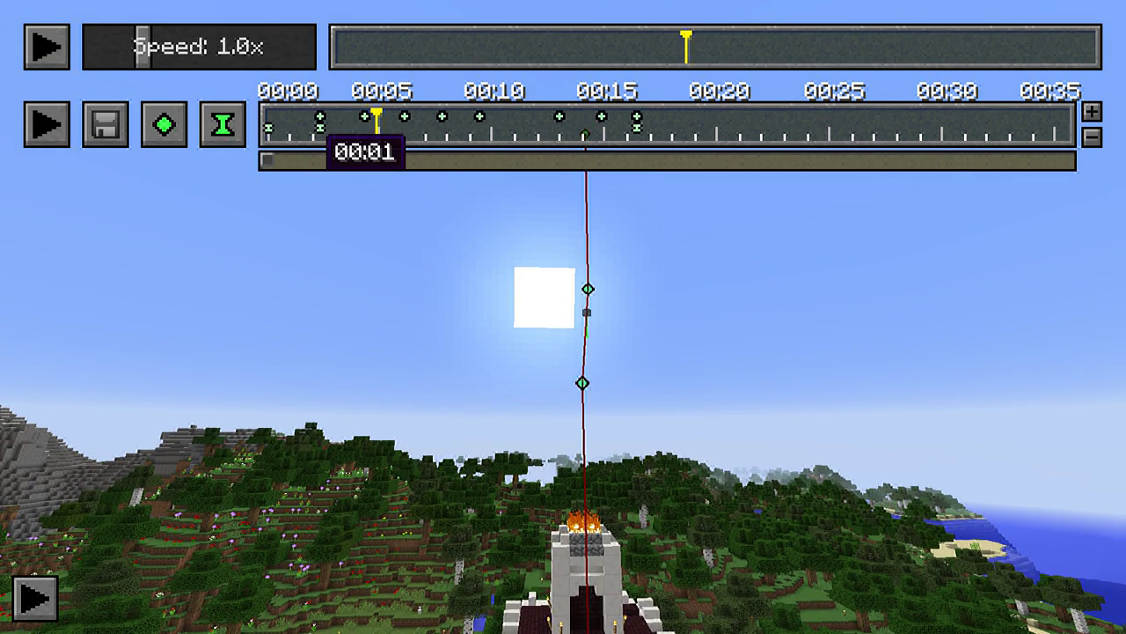
{"action": "left_click_drag", "start_coordinate": [309, 115], "coordinate": [268, 116]}
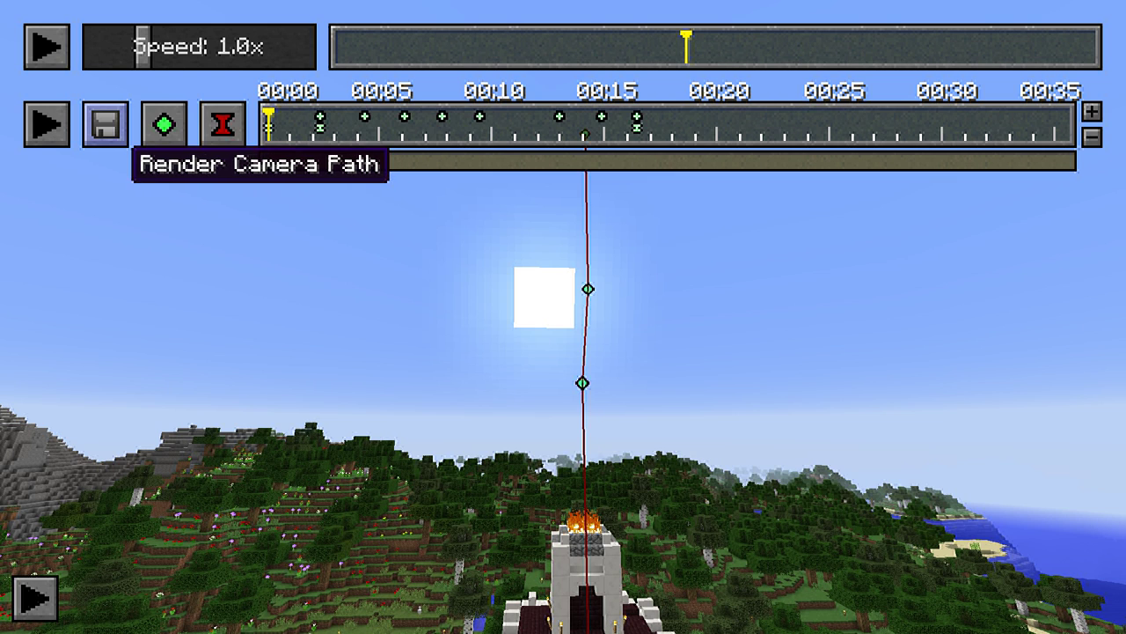
{"action": "left_click", "coordinate": [106, 124]}
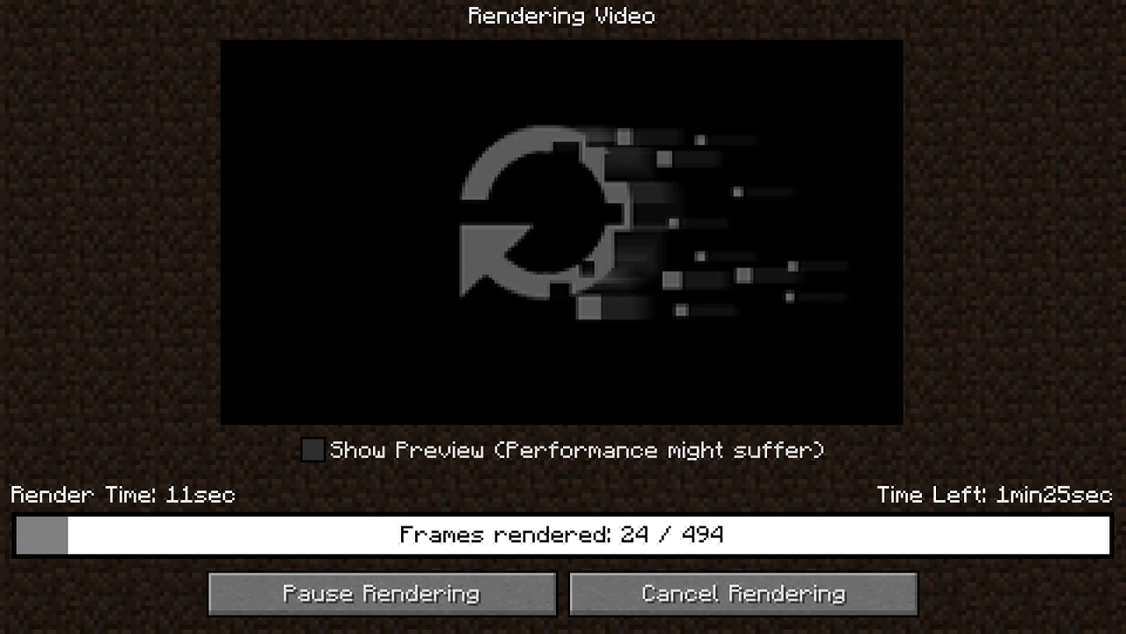
{"action": "left_click", "coordinate": [313, 450]}
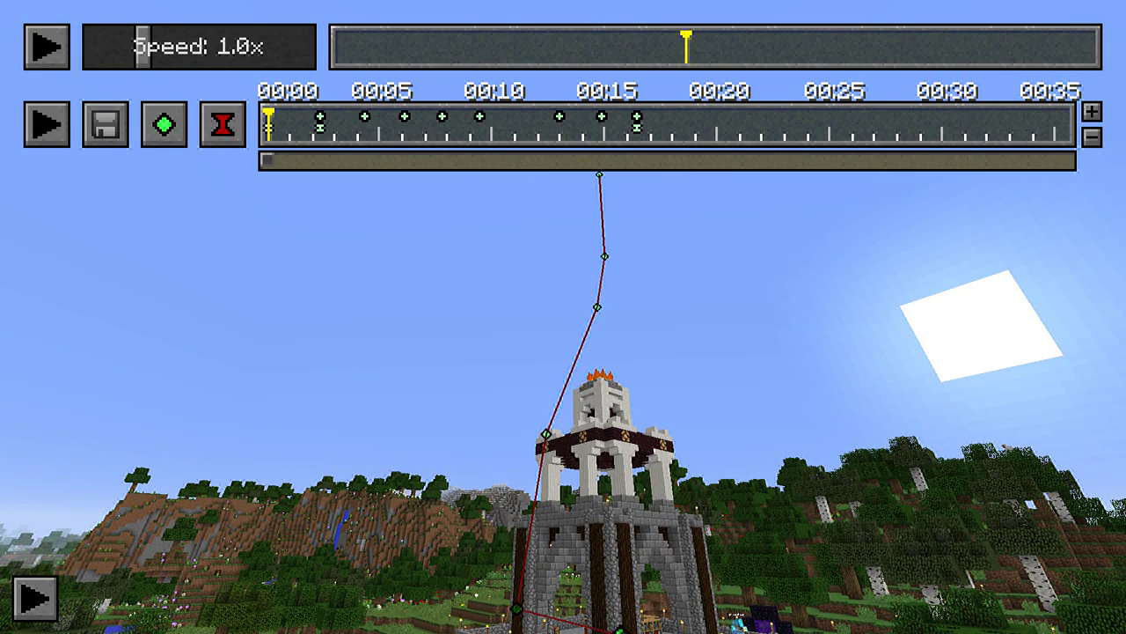
View the path around 00:04 and inspect the position keyframe there without saving changes.
{"action": "left_click_drag", "start_coordinate": [374, 108], "coordinate": [370, 120]}
{"action": "left_click", "coordinate": [366, 121]}
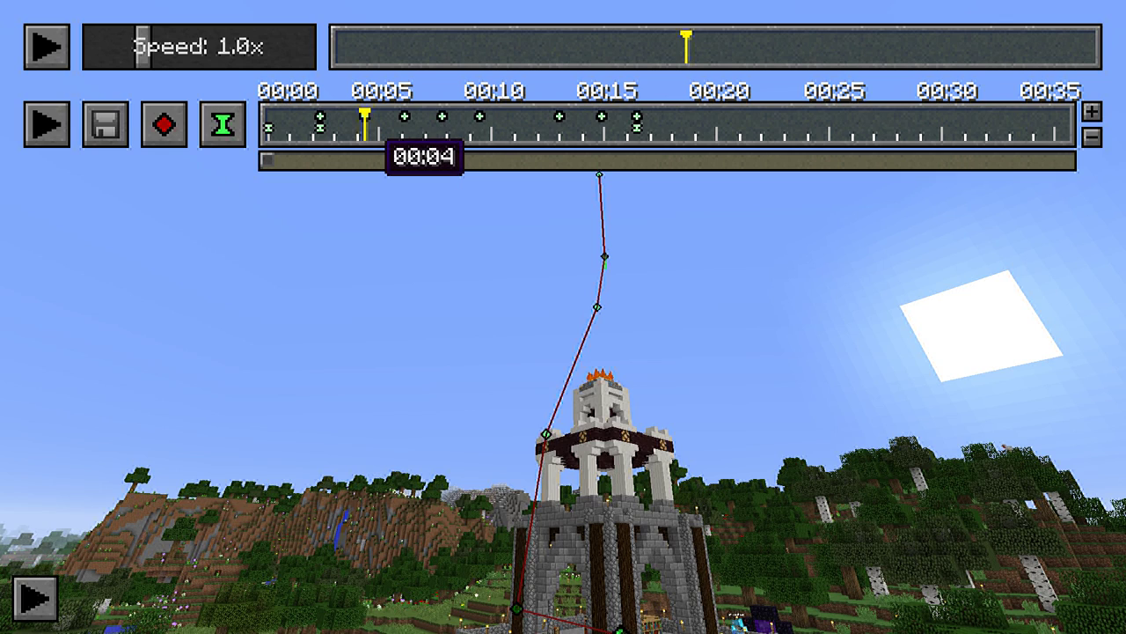
{"action": "left_click", "coordinate": [357, 136]}
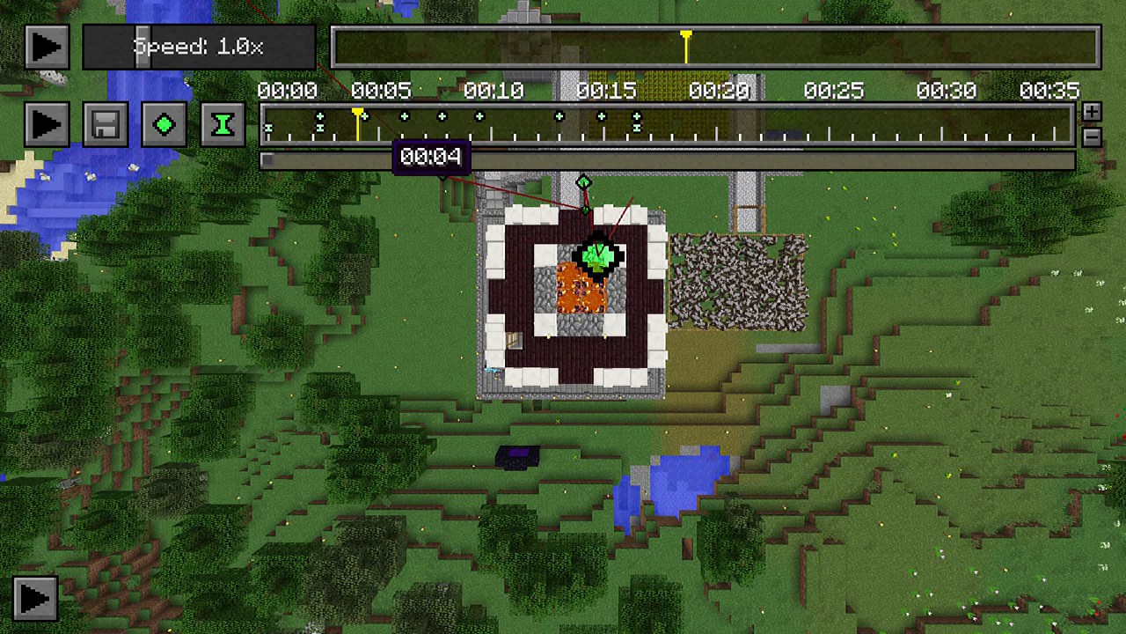
{"action": "double_click", "coordinate": [364, 117]}
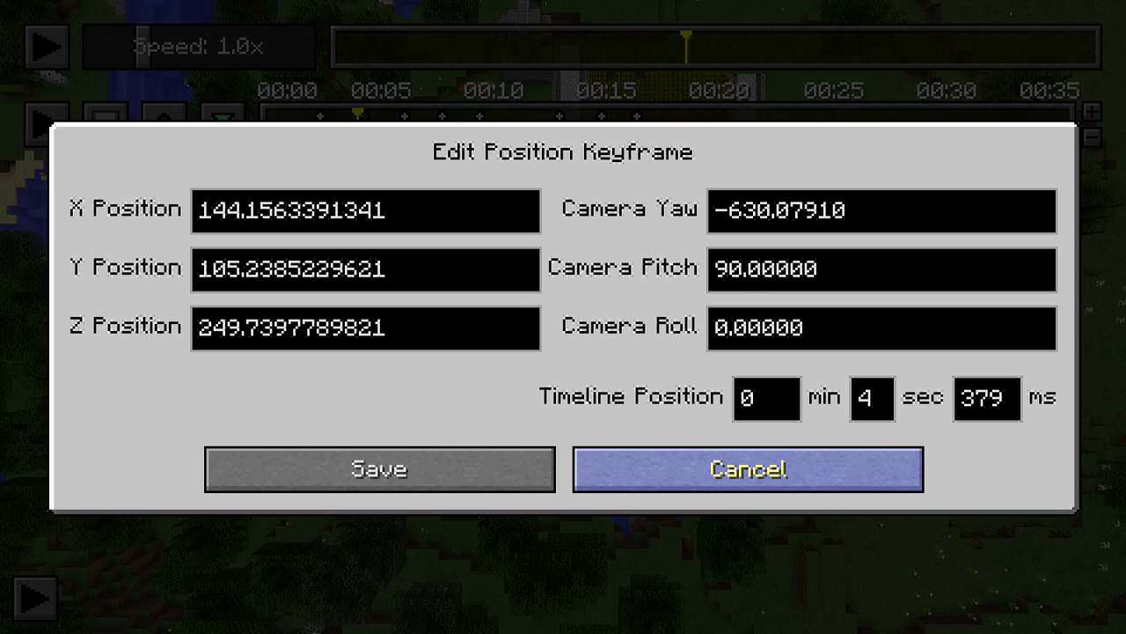
{"action": "left_click", "coordinate": [748, 469]}
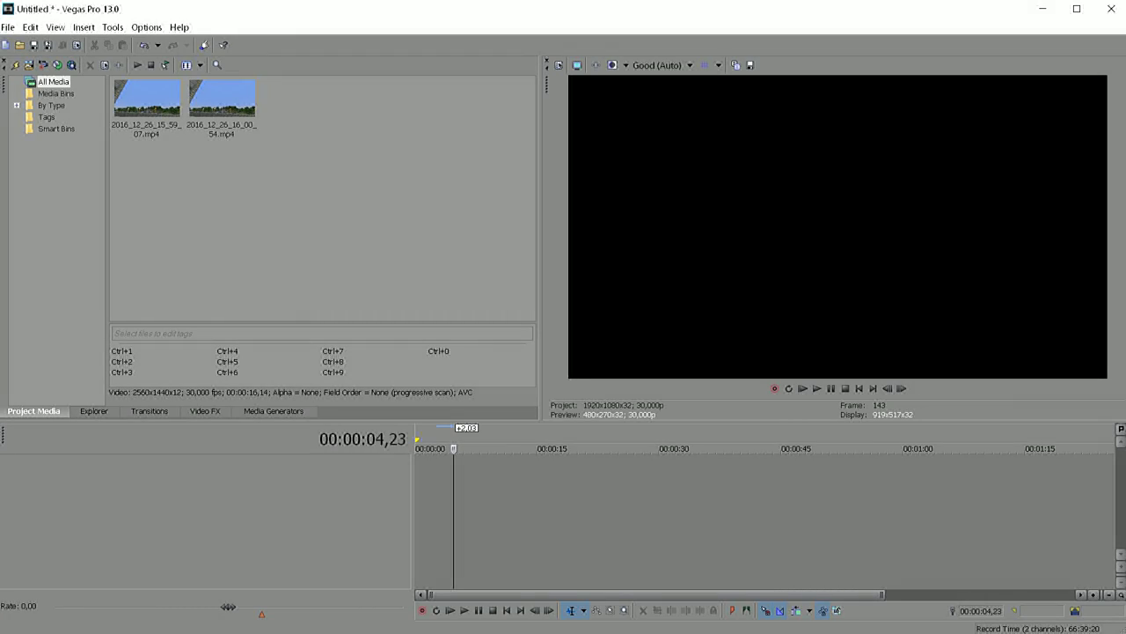
Switch to Vegas Pro and place 2016_12_26_15_59_07.mp4 and 2016_12_26_16_00_54.mp4 on two separate tracks, both starting at 0.
{"action": "left_click_drag", "start_coordinate": [326, 209], "coordinate": [153, 116]}
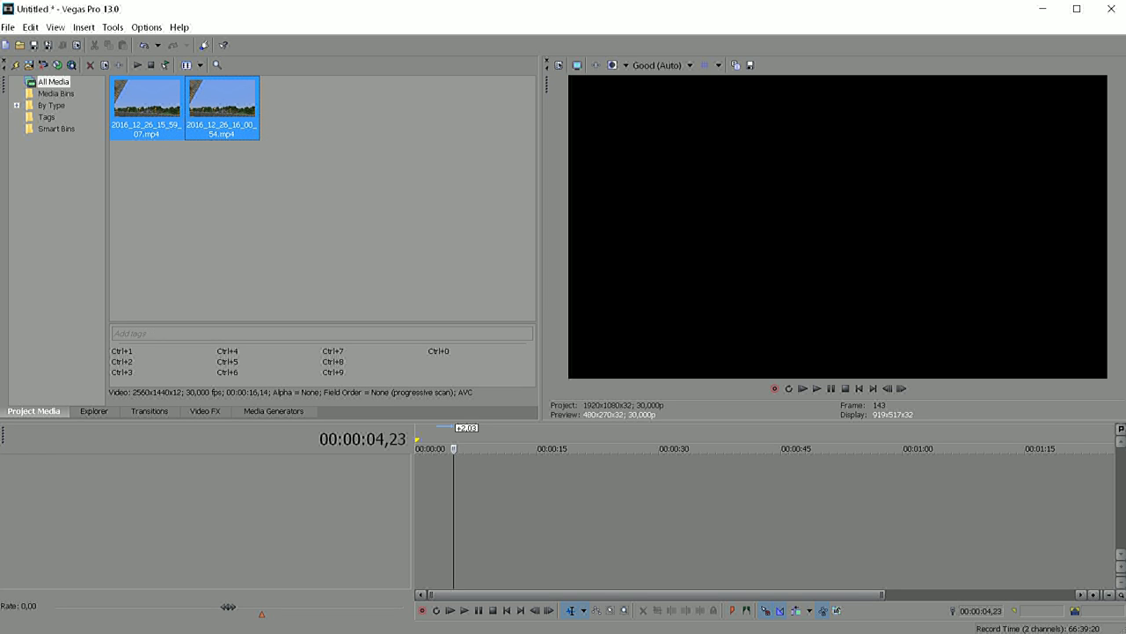
{"action": "left_click", "coordinate": [308, 198]}
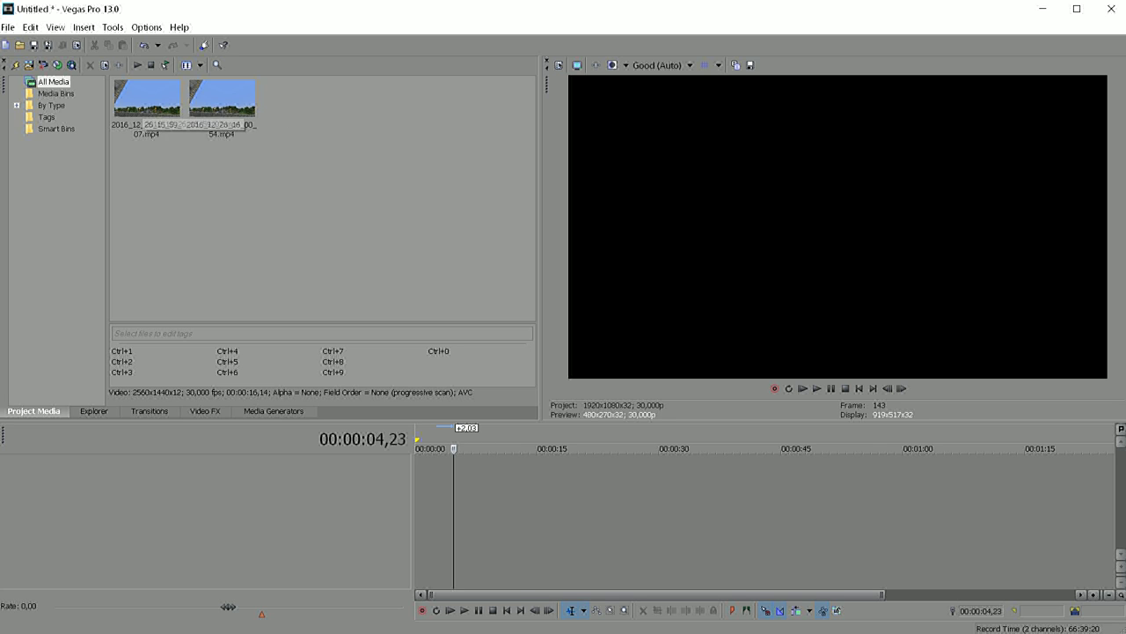
{"action": "left_click", "coordinate": [153, 106]}
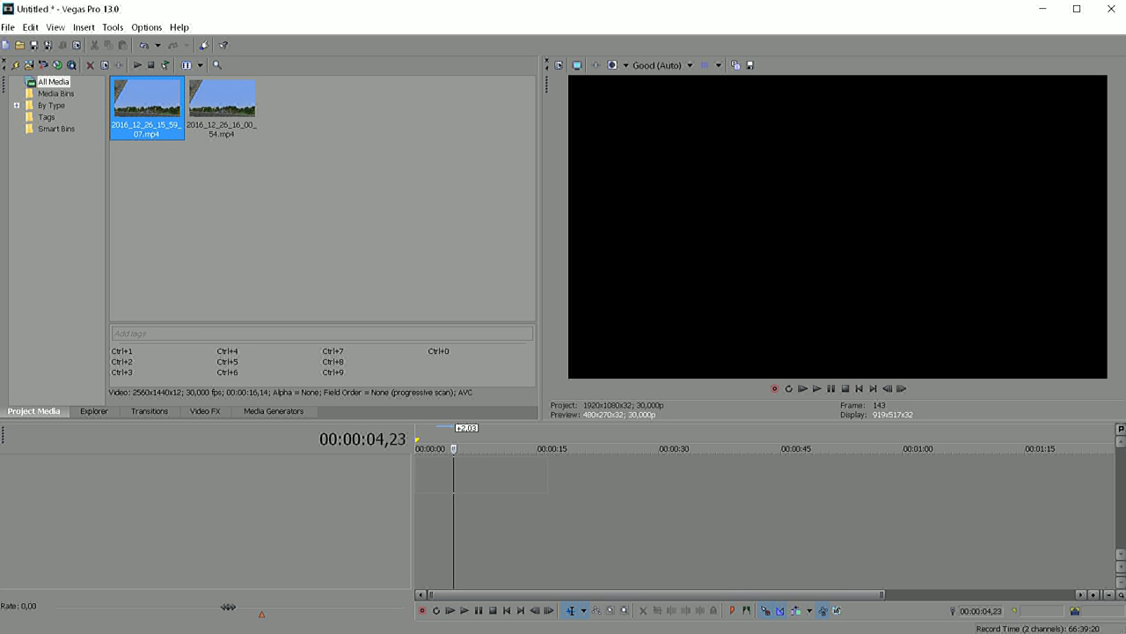
{"action": "left_click_drag", "start_coordinate": [153, 105], "coordinate": [420, 474]}
{"action": "left_click_drag", "start_coordinate": [221, 105], "coordinate": [496, 511]}
{"action": "left_click_drag", "start_coordinate": [426, 511], "coordinate": [418, 512]}
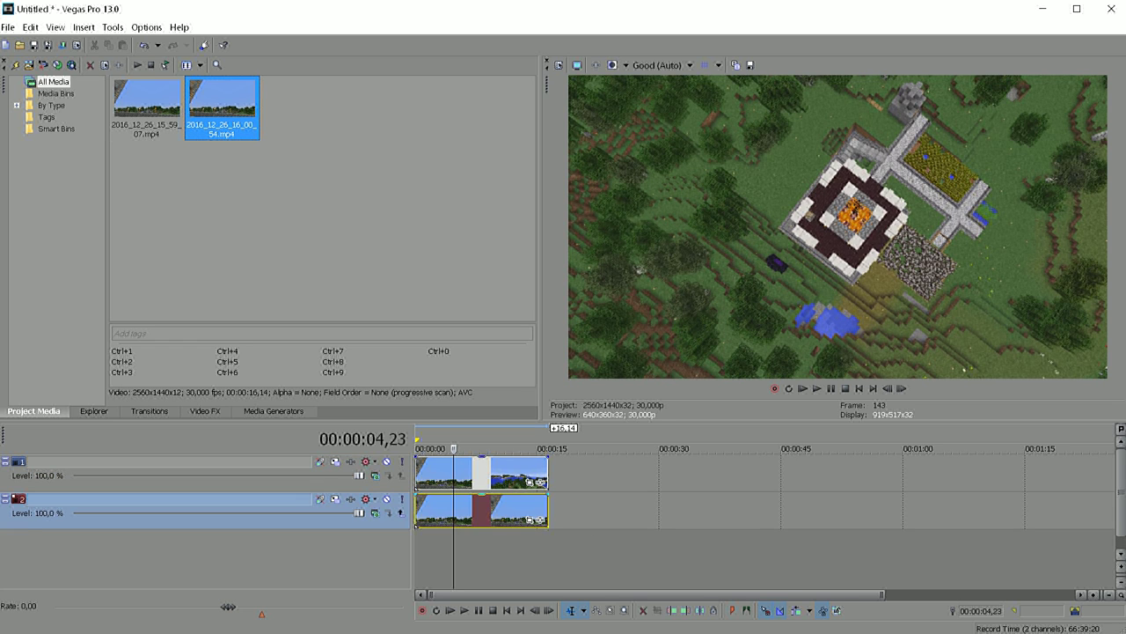
Play the stacked clips from near the timeline start to review the camera movement.
{"action": "left_click", "coordinate": [439, 474]}
{"action": "scroll", "coordinate": [440, 474], "scroll_direction": "up", "scroll_amount": 5}
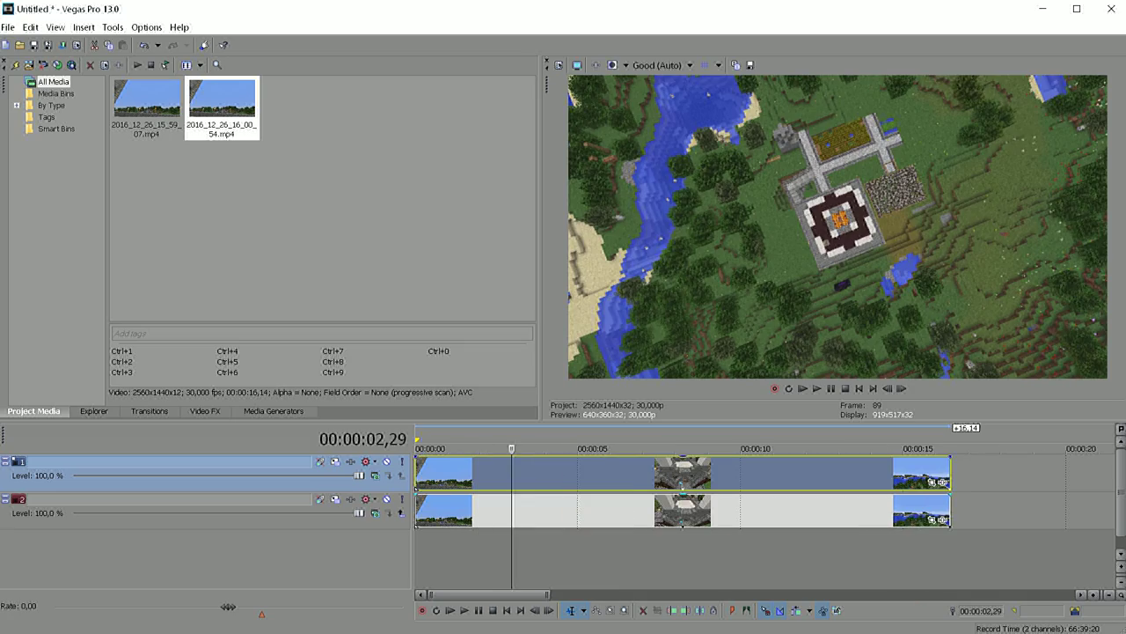
{"action": "left_click", "coordinate": [437, 473]}
{"action": "key", "text": "space"}
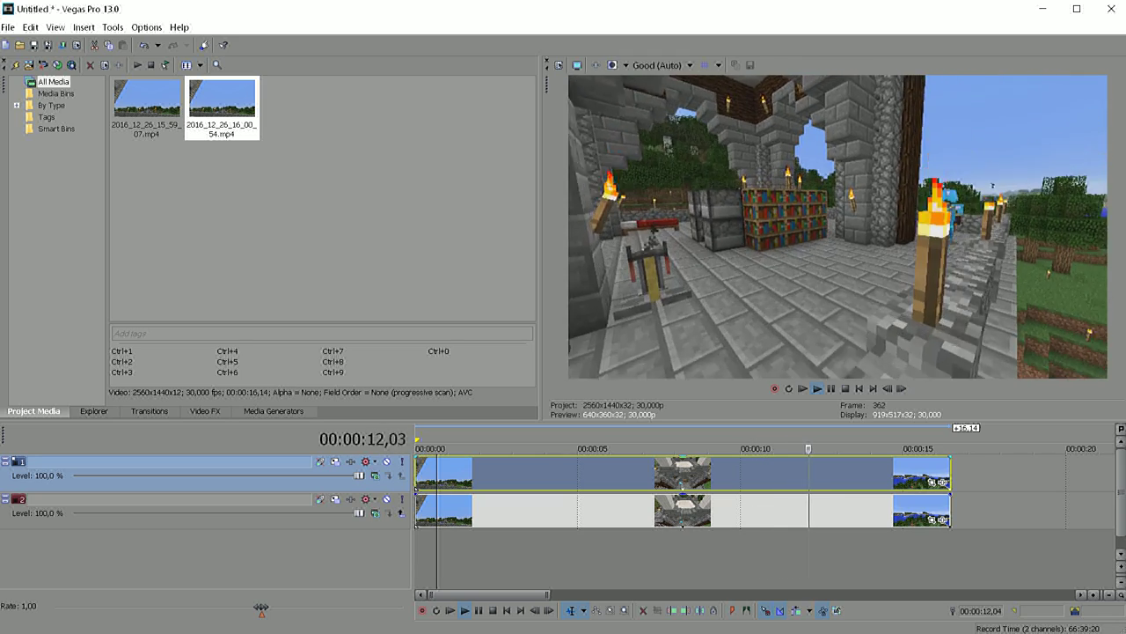
{"action": "key", "text": "space"}
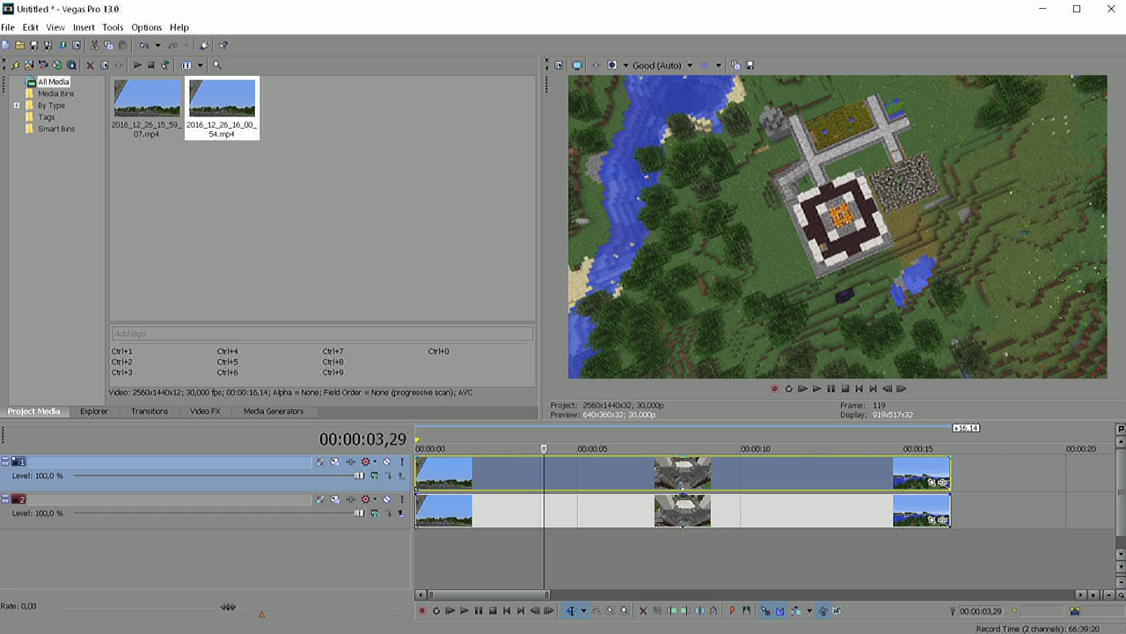
Find the first overhead frame at 00:00:02,11 and split the clips on both tracks there.
{"action": "left_click", "coordinate": [454, 474]}
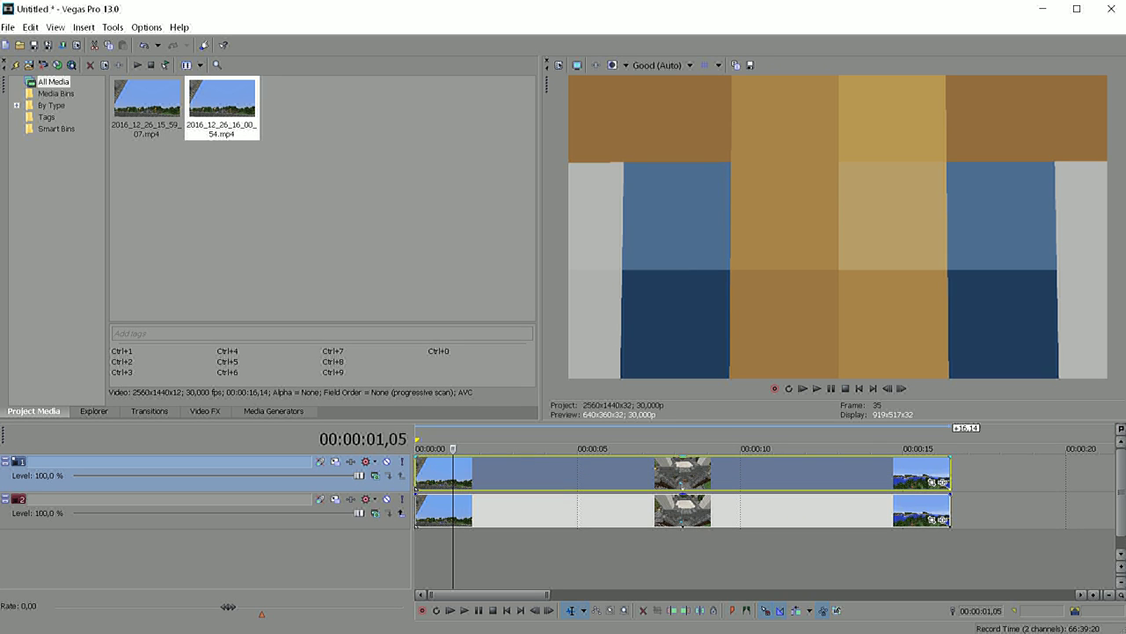
{"action": "left_click", "coordinate": [459, 473]}
{"action": "key", "text": "Right"}
{"action": "key", "text": "Right"}
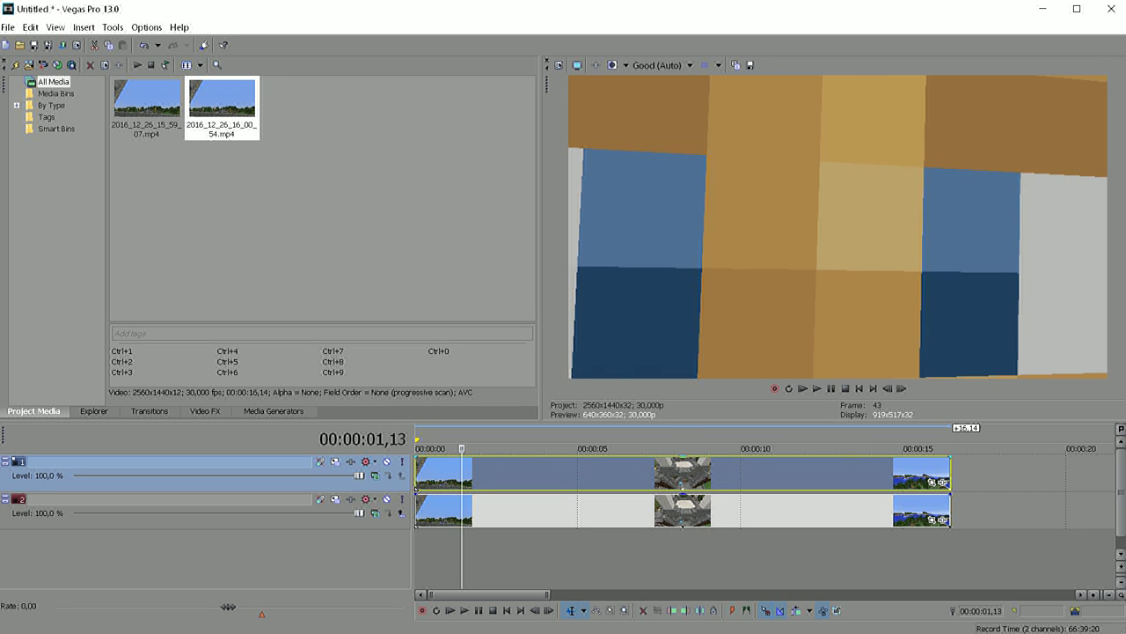
{"action": "key", "text": "Right"}
{"action": "key", "text": "Right"}
{"action": "key", "text": "Right"}
{"action": "key", "text": "Right"}
{"action": "key", "text": "Right"}
{"action": "key", "text": "Right"}
{"action": "key", "text": "Right"}
{"action": "key", "text": "Right"}
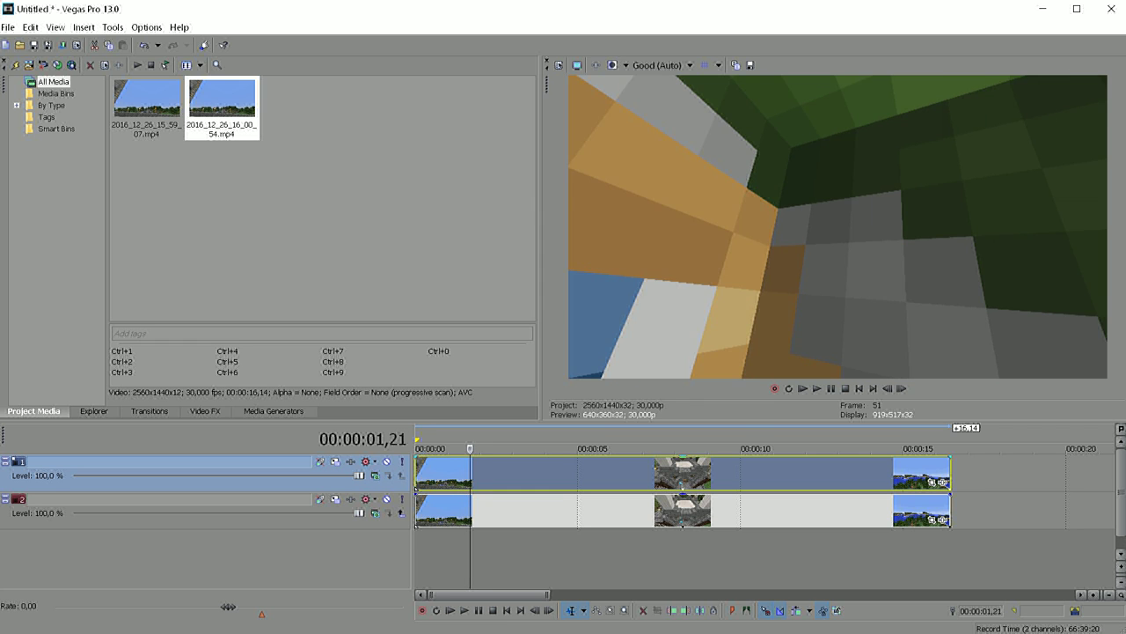
{"action": "key", "text": "Right"}
{"action": "key", "text": "Right"}
{"action": "key", "text": "Right"}
{"action": "key", "text": "Right"}
{"action": "key", "text": "Right"}
{"action": "key", "text": "Right"}
{"action": "key", "text": "Right"}
{"action": "key", "text": "Right"}
{"action": "key", "text": "Right"}
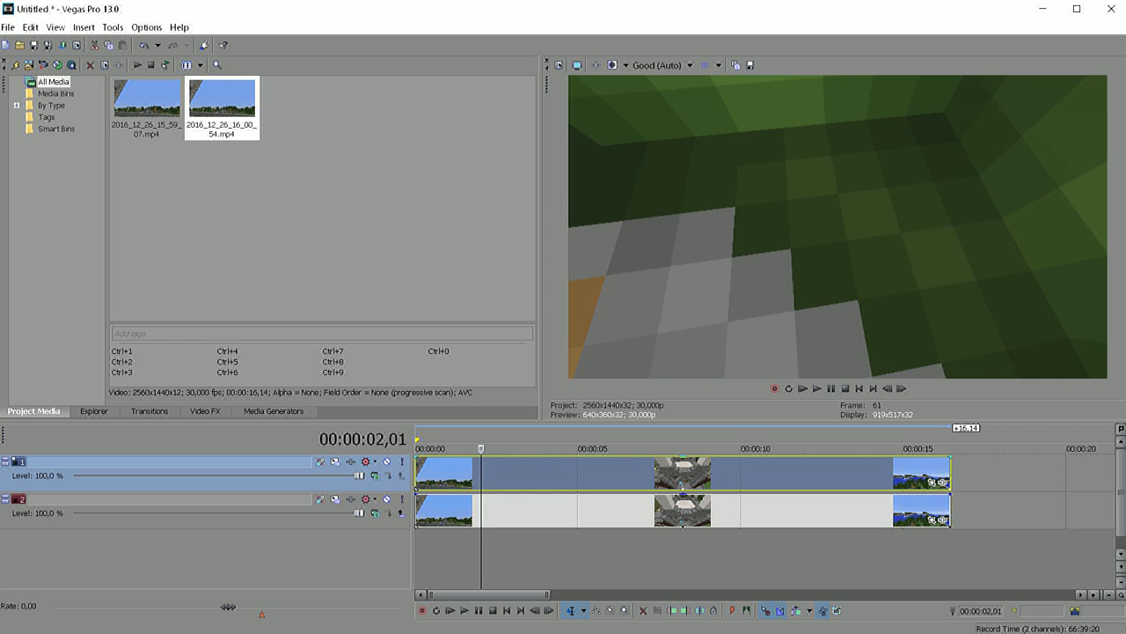
{"action": "key", "text": "Right"}
{"action": "key", "text": "Right"}
{"action": "key", "text": "Up"}
{"action": "key", "text": "Right"}
{"action": "key", "text": "Right"}
{"action": "key", "text": "Right"}
{"action": "key", "text": "Right"}
{"action": "key", "text": "Right"}
{"action": "key", "text": "Right"}
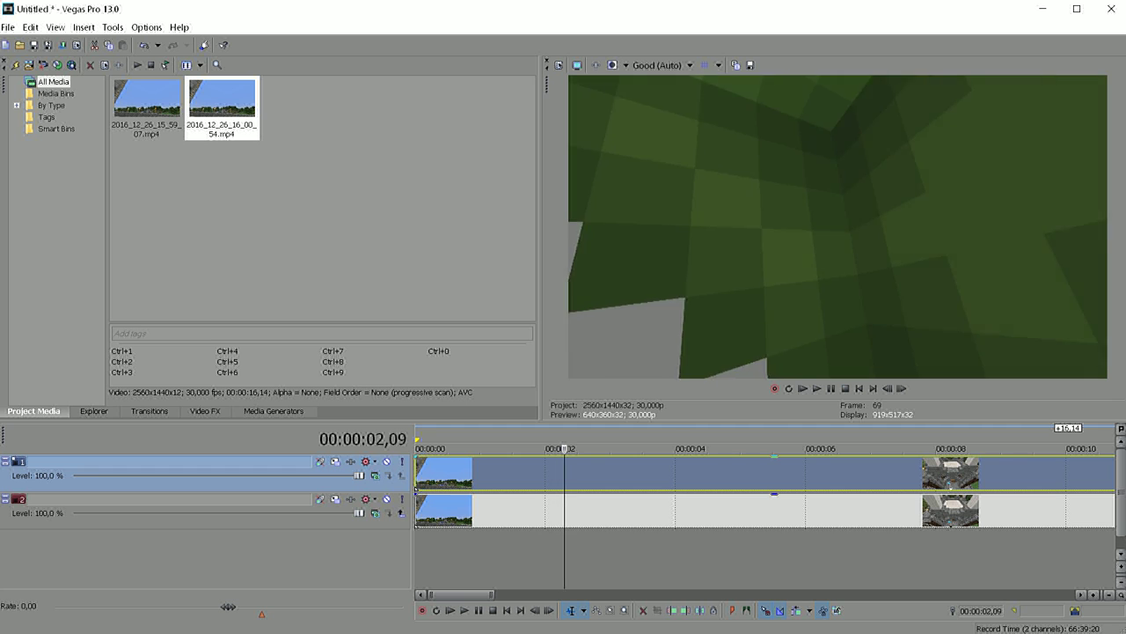
{"action": "key", "text": "Right"}
{"action": "key", "text": "Right"}
{"action": "key", "text": "Left"}
{"action": "key", "text": "Left"}
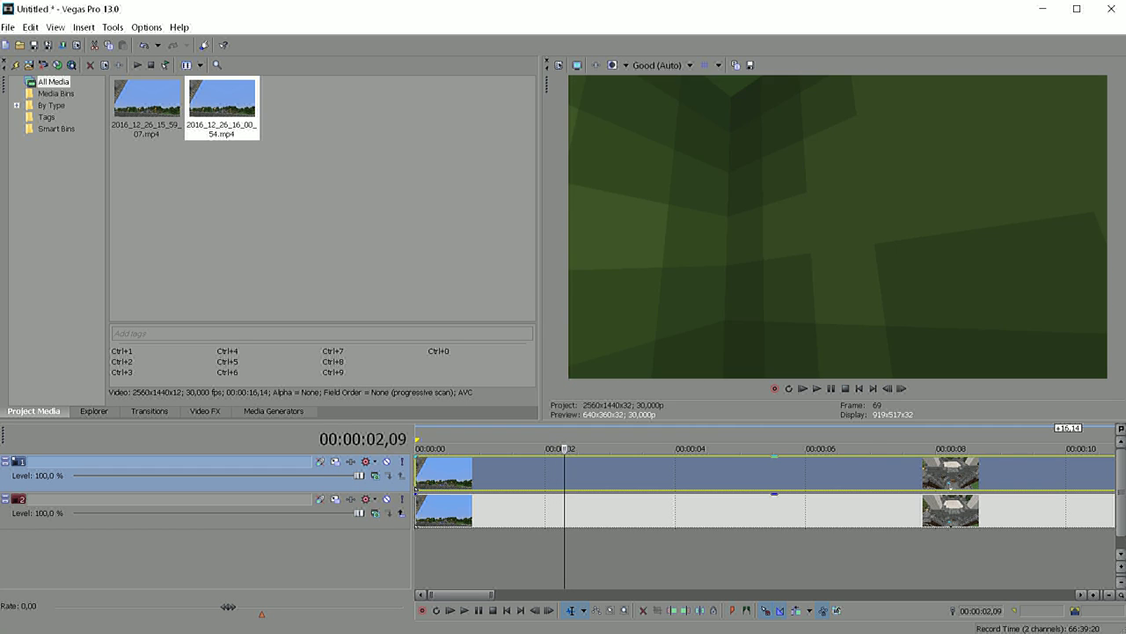
{"action": "key", "text": "Right"}
{"action": "key", "text": "Right"}
{"action": "key", "text": "s"}
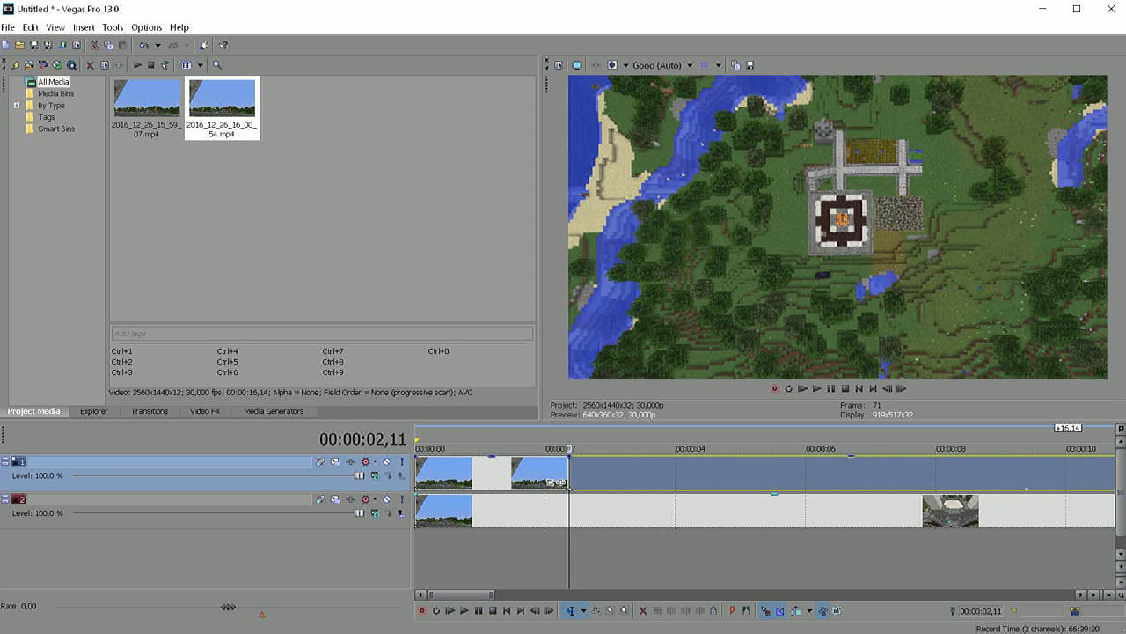
{"action": "left_click", "coordinate": [570, 511]}
{"action": "key", "text": "s"}
Delete the opening pieces of both clips and move the remaining pieces to the timeline start.
{"action": "left_click", "coordinate": [543, 511]}
{"action": "left_click", "coordinate": [543, 473], "text": "ctrl"}
{"action": "key", "text": "Delete"}
{"action": "left_click", "coordinate": [584, 473]}
{"action": "left_click", "coordinate": [585, 510], "text": "ctrl"}
{"action": "left_click_drag", "start_coordinate": [585, 510], "coordinate": [431, 511]}
{"action": "left_click", "coordinate": [418, 473]}
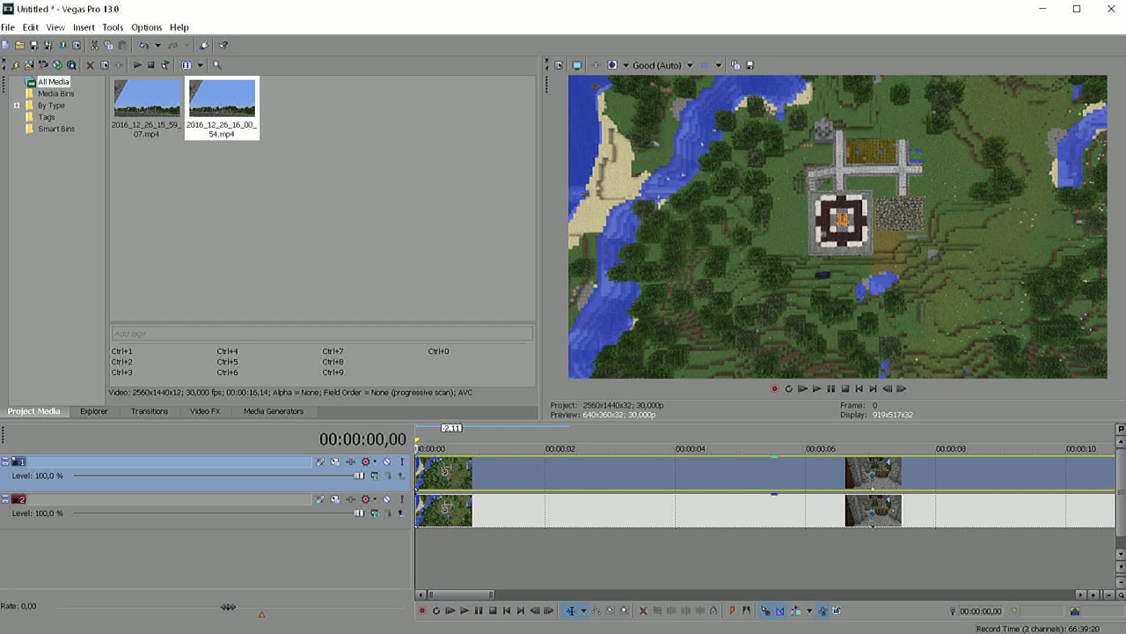
Lower the upper clip's opacity to about half so both camera movements overlay at 00:00:01,16.
{"action": "left_click", "coordinate": [621, 475]}
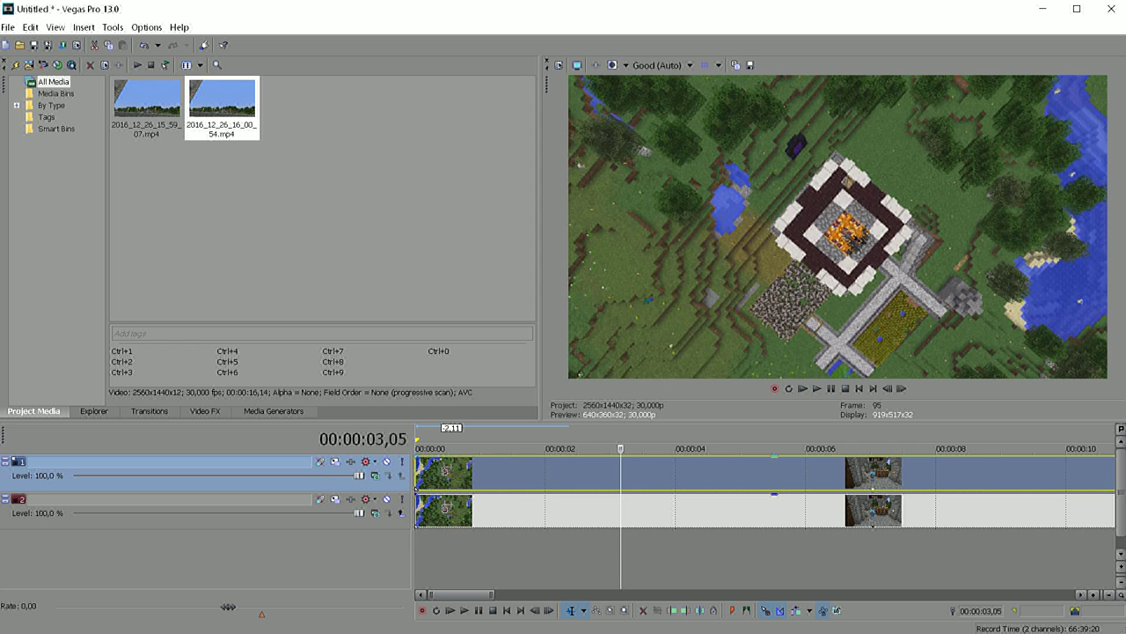
{"action": "left_click_drag", "start_coordinate": [621, 448], "coordinate": [515, 448]}
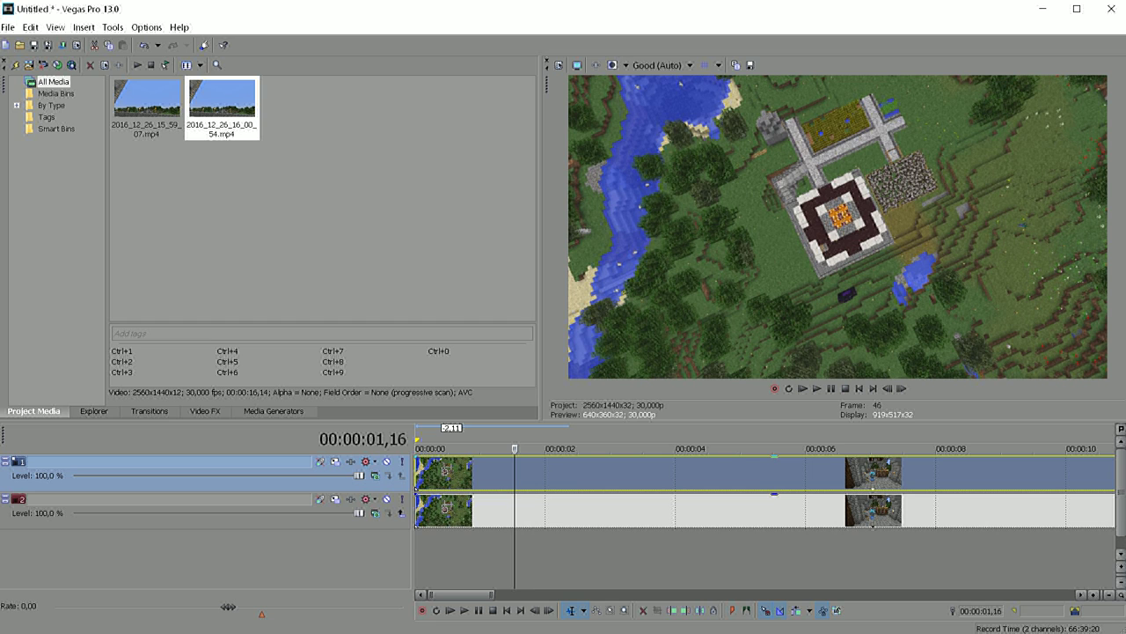
{"action": "left_click_drag", "start_coordinate": [775, 456], "coordinate": [774, 473]}
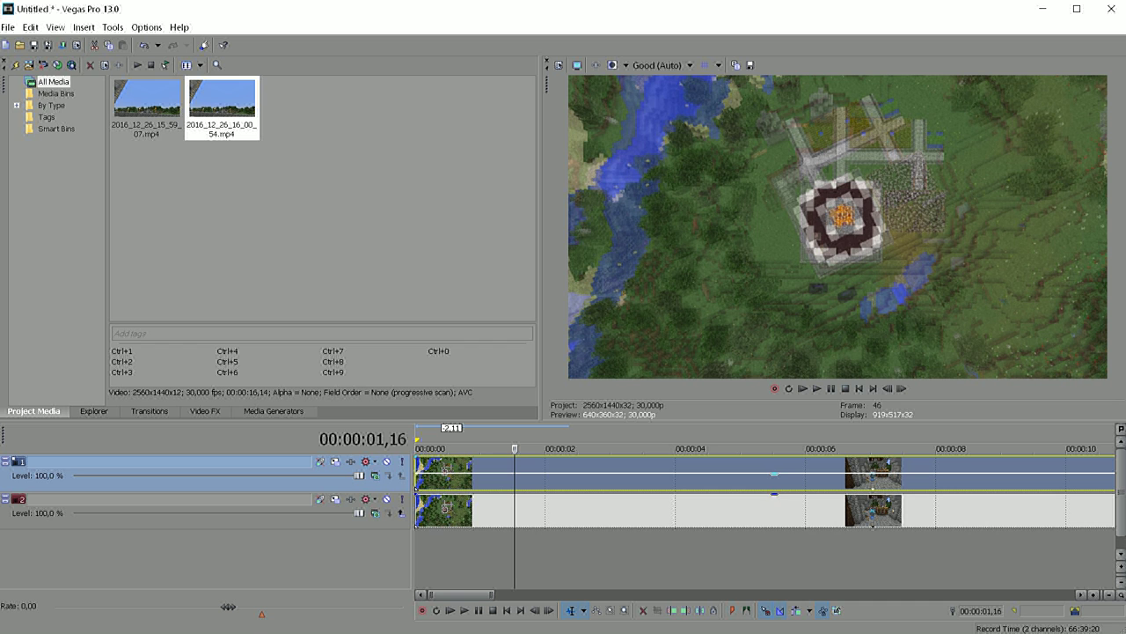
Step through the overlaid clips frame by frame back to the timeline start to compare the camera movements.
{"action": "key", "text": "Left"}
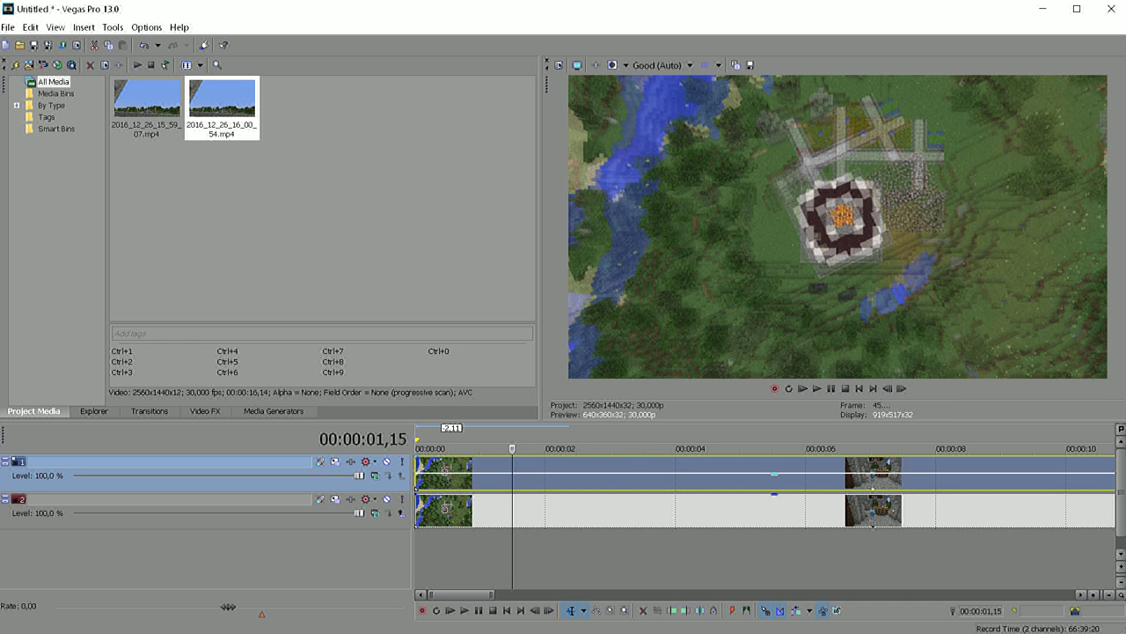
{"action": "key", "text": "Left"}
{"action": "key", "text": "Left"}
{"action": "key", "text": "Left"}
{"action": "key", "text": "Left"}
{"action": "key", "text": "Left"}
{"action": "key", "text": "Left"}
{"action": "key", "text": "Left"}
{"action": "key", "text": "Left"}
{"action": "key", "text": "Left"}
{"action": "key", "text": "Left"}
{"action": "key", "text": "Left"}
{"action": "key", "text": "Left"}
{"action": "key", "text": "Left"}
{"action": "key", "text": "Left"}
{"action": "key", "text": "Left"}
{"action": "key", "text": "Left"}
{"action": "key", "text": "Left"}
{"action": "key", "text": "Left"}
{"action": "key", "text": "Left"}
{"action": "key", "text": "Left"}
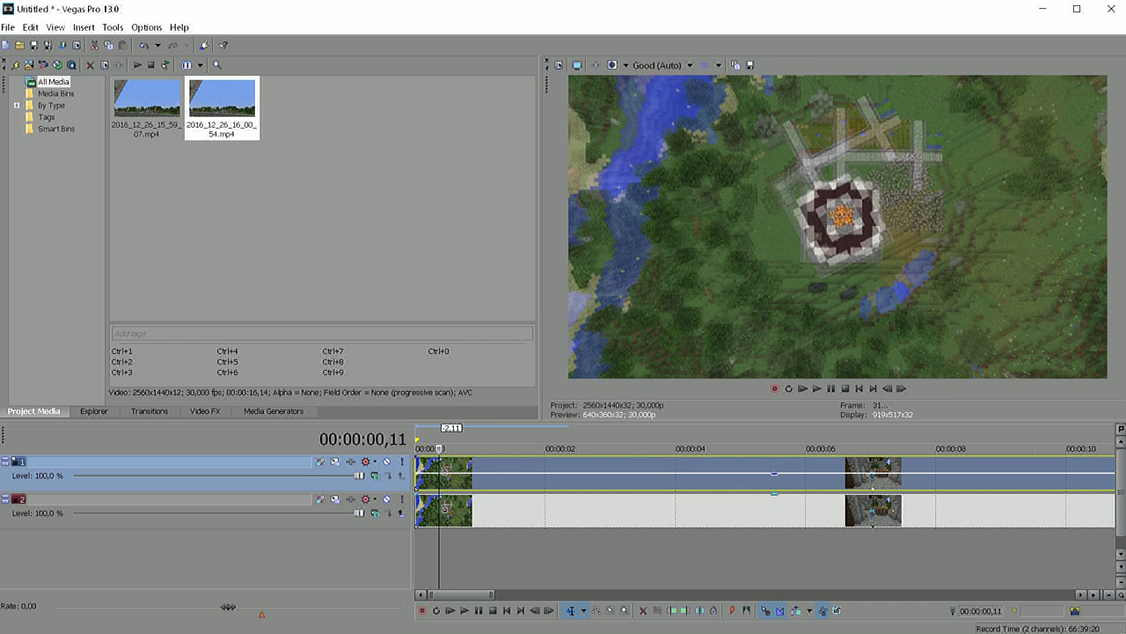
{"action": "key", "text": "Right"}
{"action": "key", "text": "Right"}
{"action": "key", "text": "Right"}
{"action": "key", "text": "Right"}
{"action": "key", "text": "Right"}
{"action": "key", "text": "Left"}
{"action": "key", "text": "Left"}
{"action": "key", "text": "Left"}
{"action": "key", "text": "Left"}
{"action": "key", "text": "Left"}
{"action": "key", "text": "Left"}
{"action": "key", "text": "Left"}
{"action": "key", "text": "Left"}
{"action": "key", "text": "Left"}
{"action": "key", "text": "Left"}
{"action": "key", "text": "Left"}
{"action": "key", "text": "Left"}
{"action": "key", "text": "Left"}
{"action": "key", "text": "Left"}
{"action": "key", "text": "Left"}
{"action": "key", "text": "Left"}
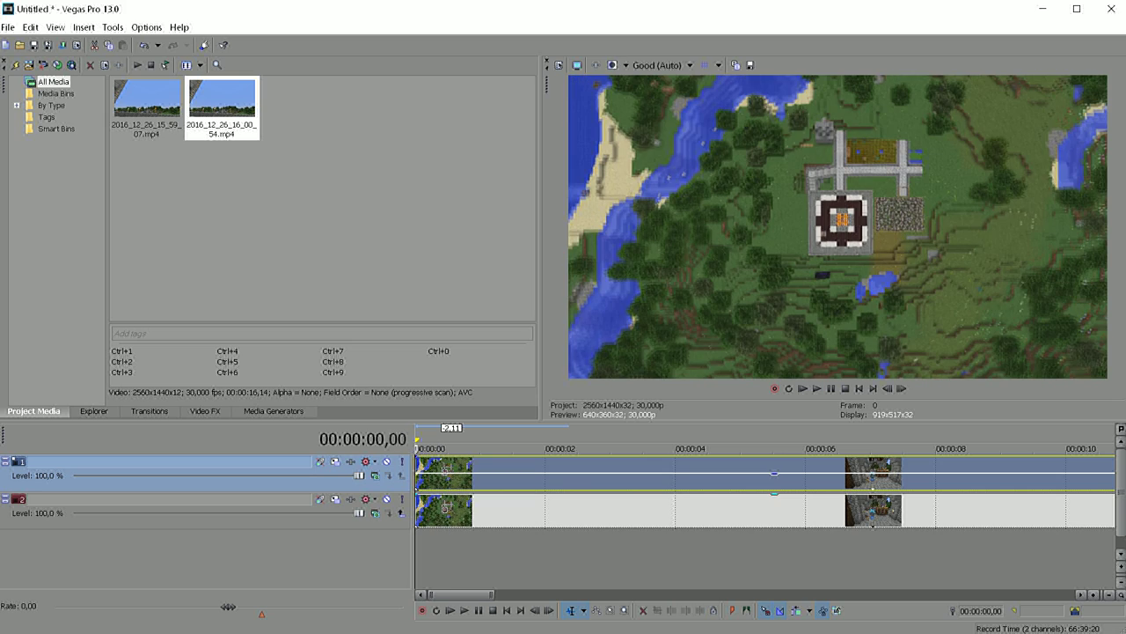
Play the overlaid clips from the start and examine the frames up to about 00:00:01,28.
{"action": "key", "text": "space"}
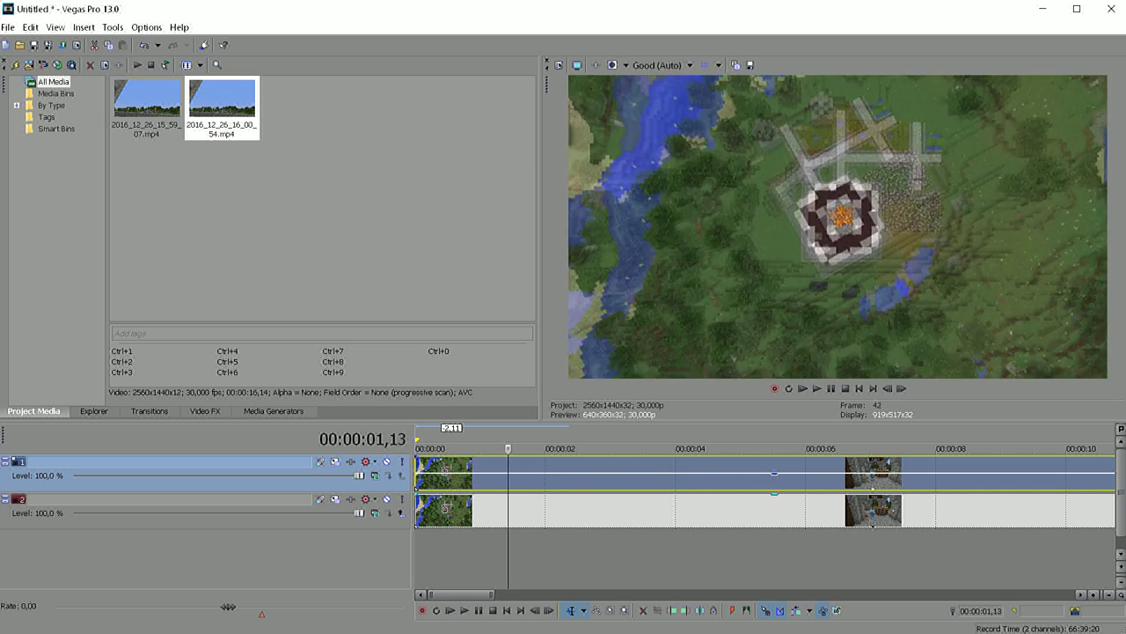
{"action": "key", "text": "Return"}
{"action": "key", "text": "Left"}
{"action": "key", "text": "Left"}
{"action": "key", "text": "Left"}
{"action": "key", "text": "Left"}
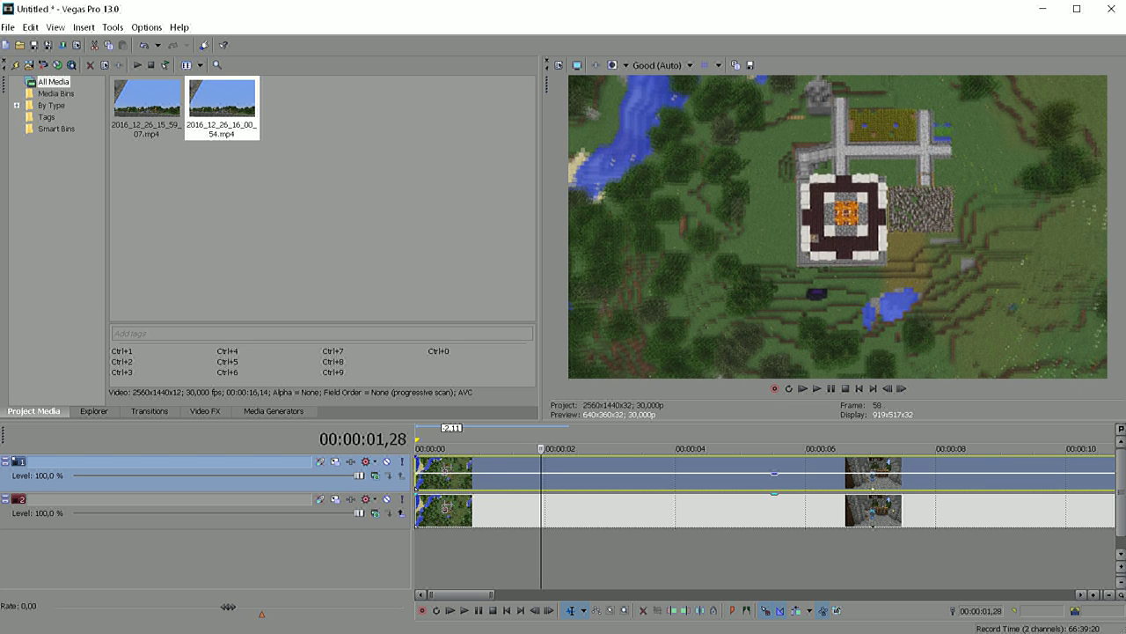
Step through the overlaid frames to where both camera movements line up and split both clips at 00:00:02,01.
{"action": "key", "text": "Left"}
{"action": "key", "text": "Right"}
{"action": "key", "text": "Right"}
{"action": "key", "text": "Right"}
{"action": "key", "text": "Right"}
{"action": "key", "text": "Right"}
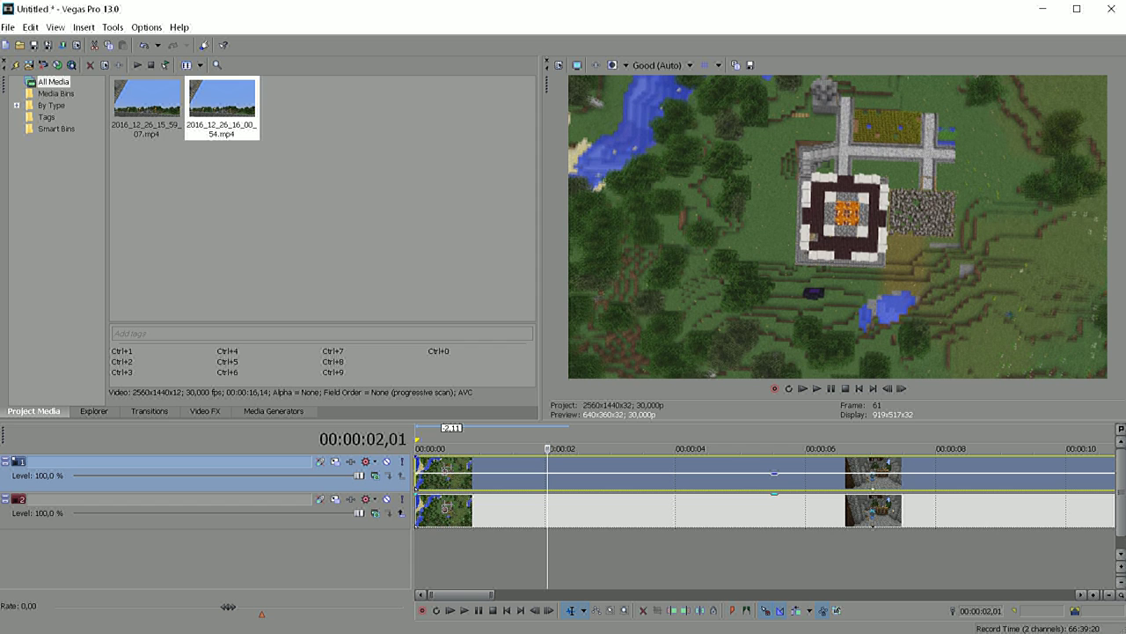
{"action": "key", "text": "Right"}
{"action": "key", "text": "Left"}
{"action": "key", "text": "Left"}
{"action": "key", "text": "Right"}
{"action": "key", "text": "s"}
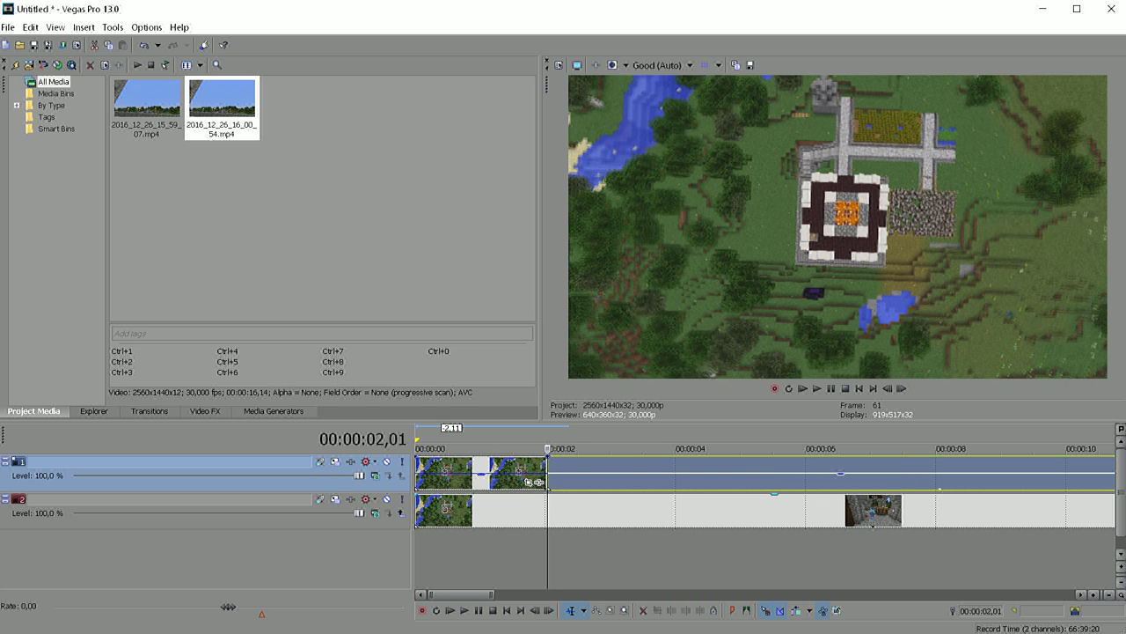
{"action": "left_click", "coordinate": [549, 511]}
{"action": "key", "text": "s"}
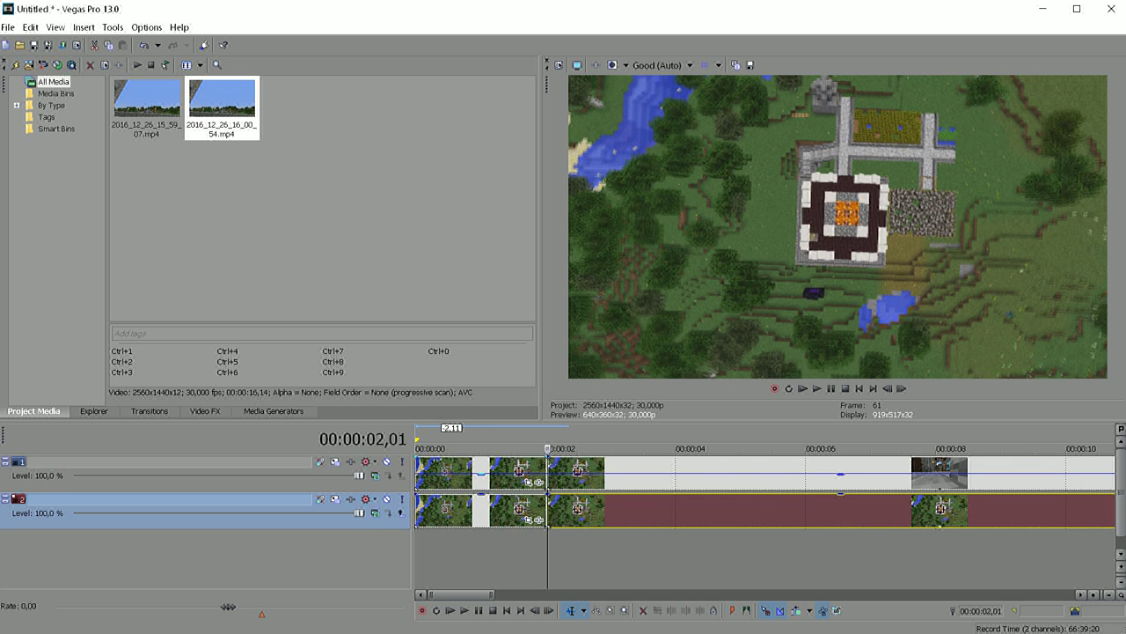
Replace the upper clip's opening piece with the lower clip's opening piece and raise the remaining upper piece to full opacity.
{"action": "left_click", "coordinate": [490, 472]}
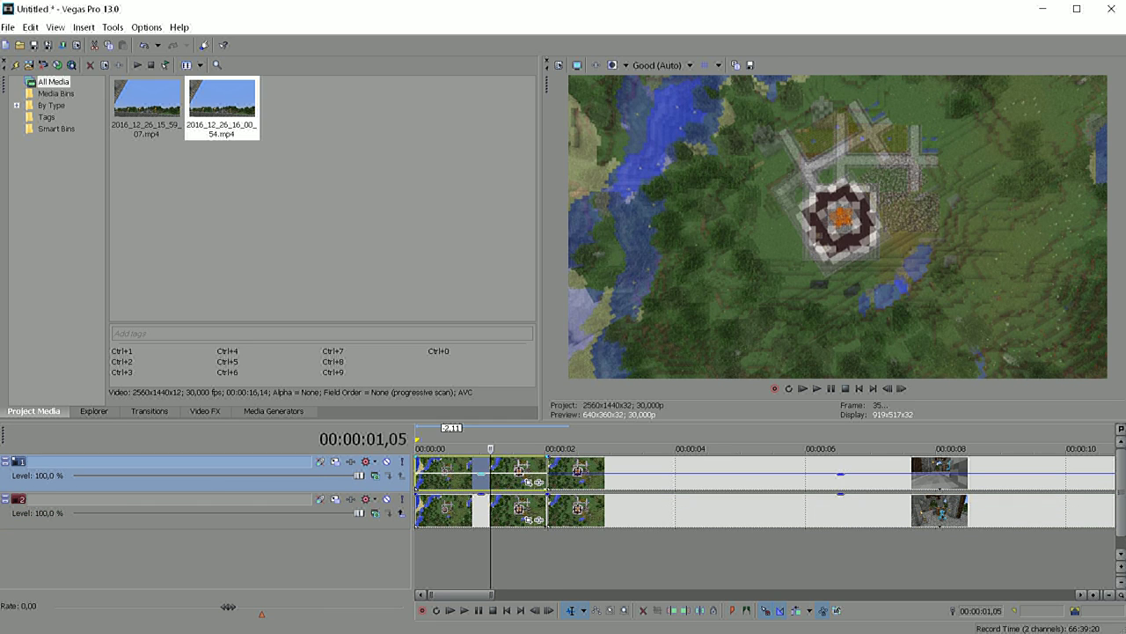
{"action": "key", "text": "Delete"}
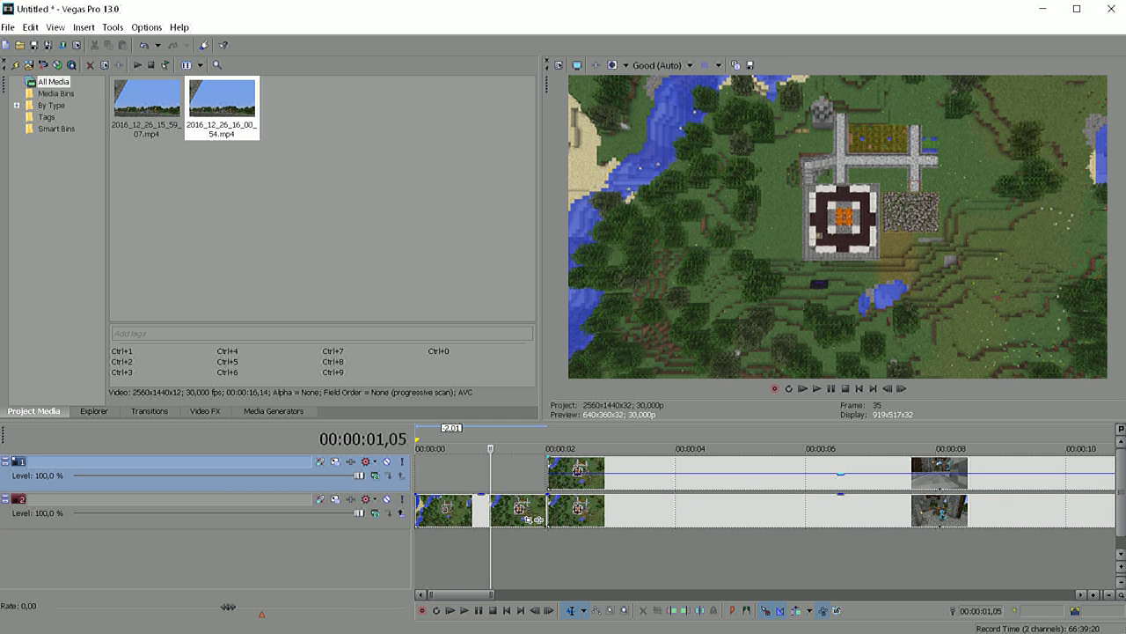
{"action": "mouse_move", "coordinate": [840, 474]}
{"action": "left_click_drag", "start_coordinate": [840, 475], "coordinate": [842, 456]}
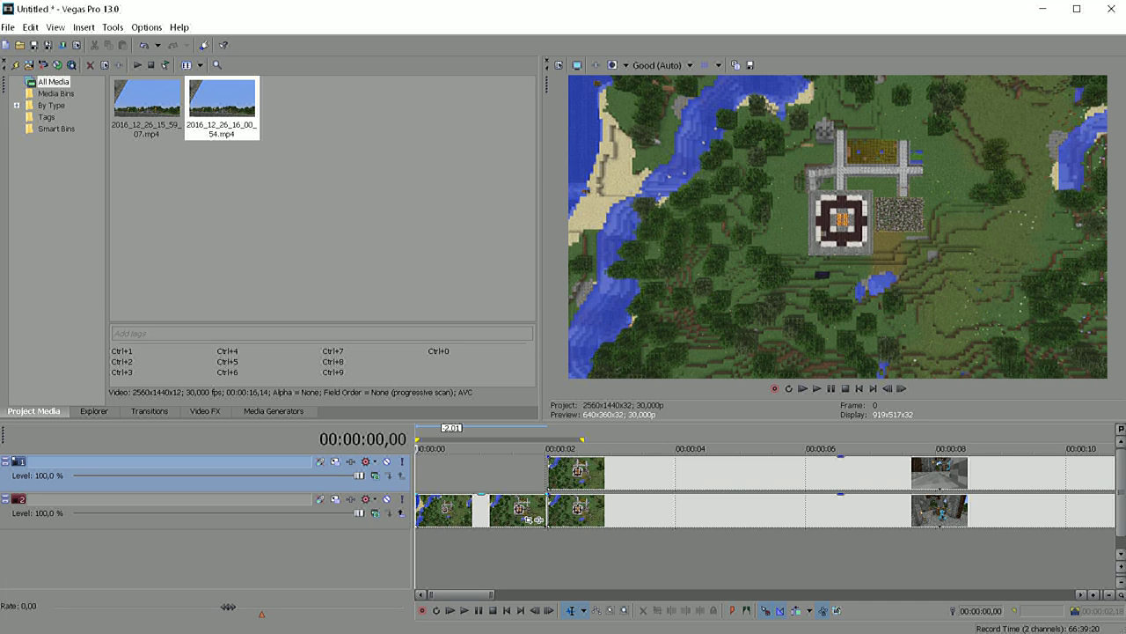
{"action": "left_click", "coordinate": [481, 511]}
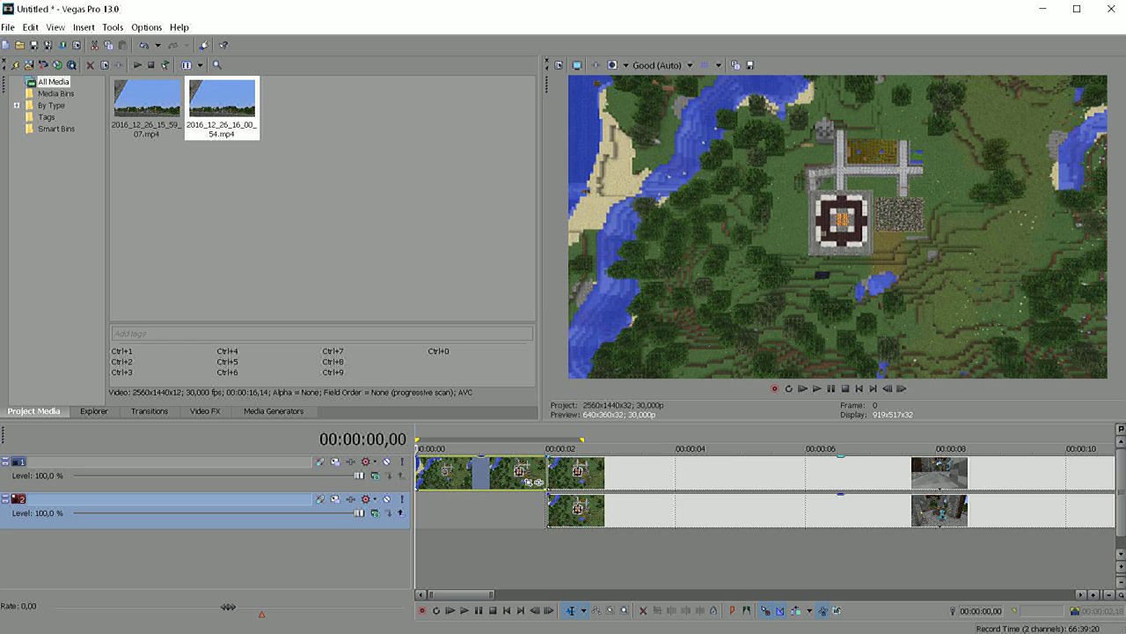
Lower the upper clip's remaining piece to 51% opacity and split both clips at 00:00:07,01.
{"action": "left_click", "coordinate": [841, 457]}
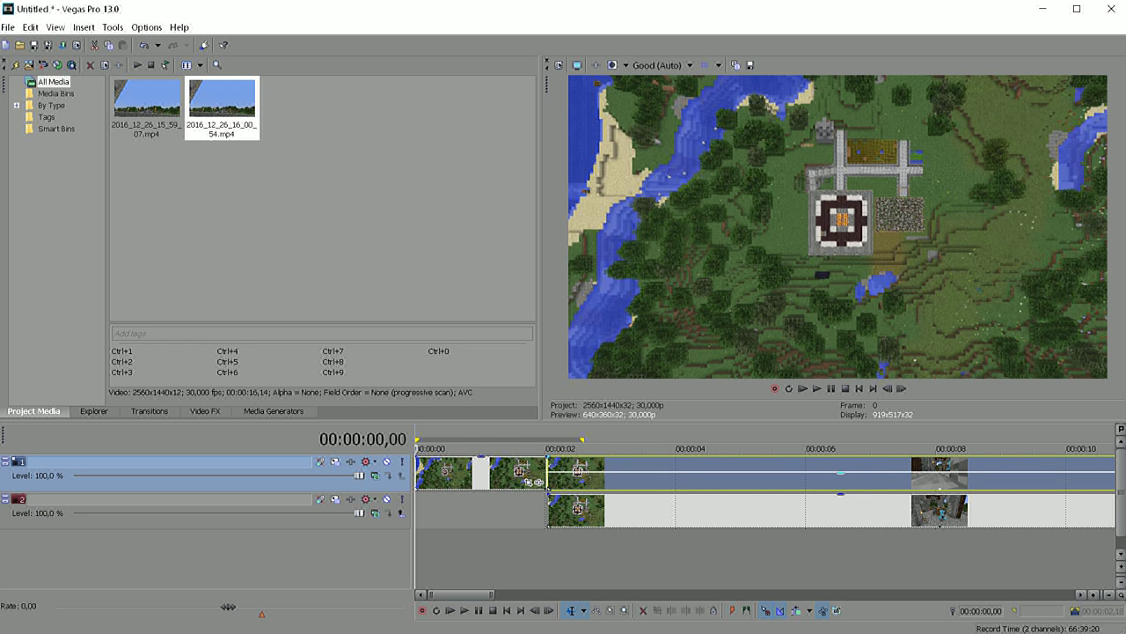
{"action": "key", "text": "space"}
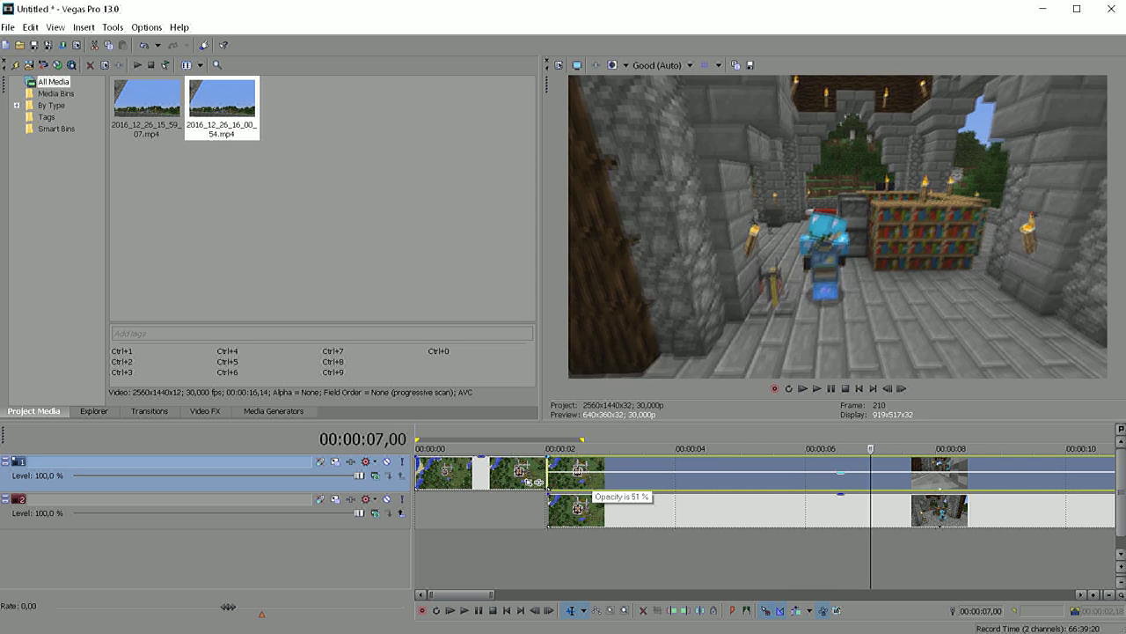
{"action": "key", "text": "s"}
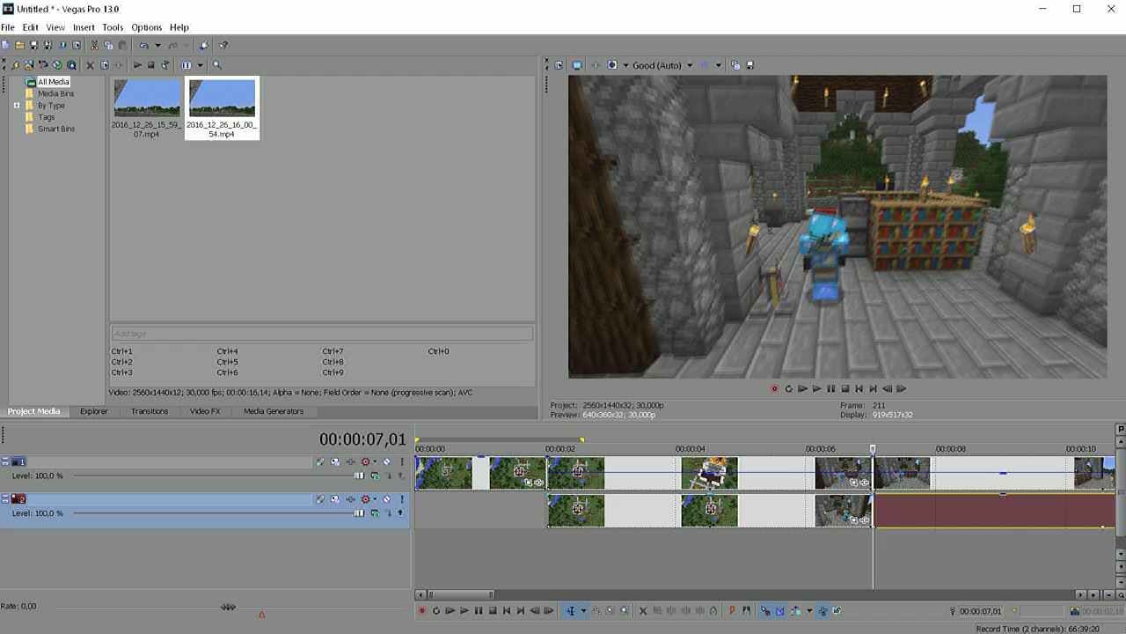
Play the overlaid clips onward and split both at 00:00:10,18.
{"action": "key", "text": "space"}
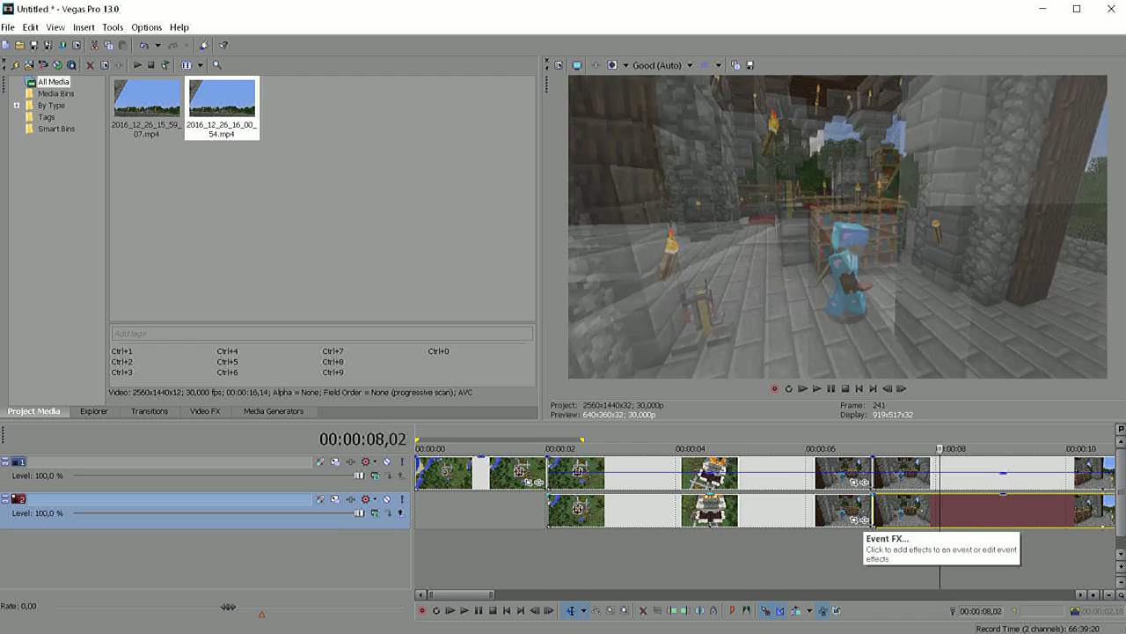
{"action": "key", "text": "Return"}
{"action": "scroll", "coordinate": [865, 520], "scroll_direction": "down", "scroll_amount": 3}
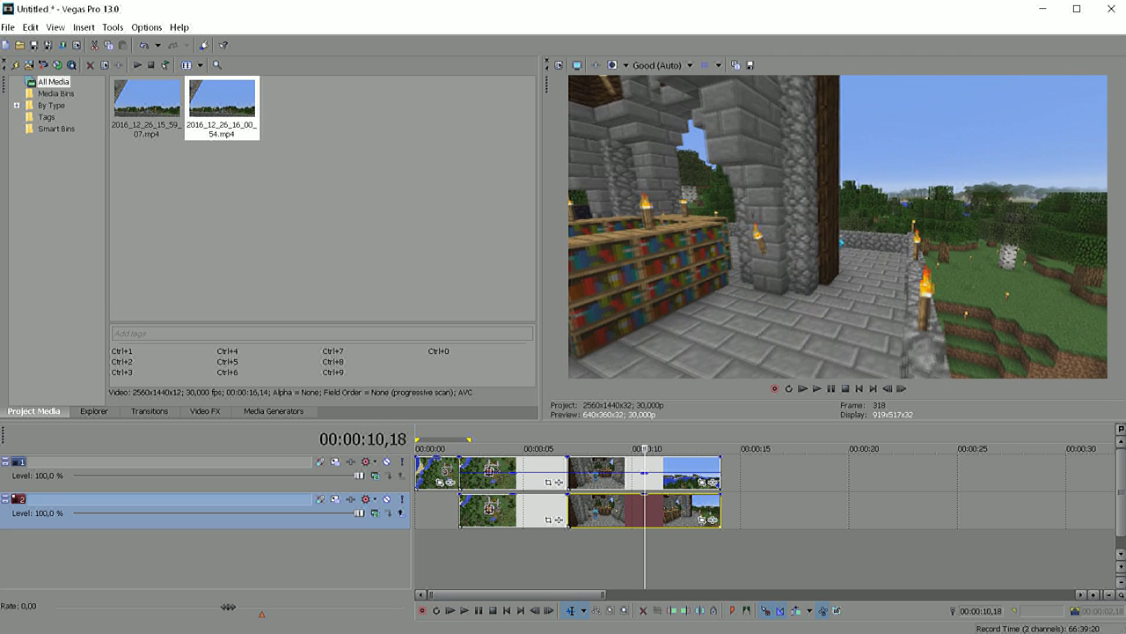
{"action": "scroll", "coordinate": [645, 492], "scroll_direction": "up", "scroll_amount": 1}
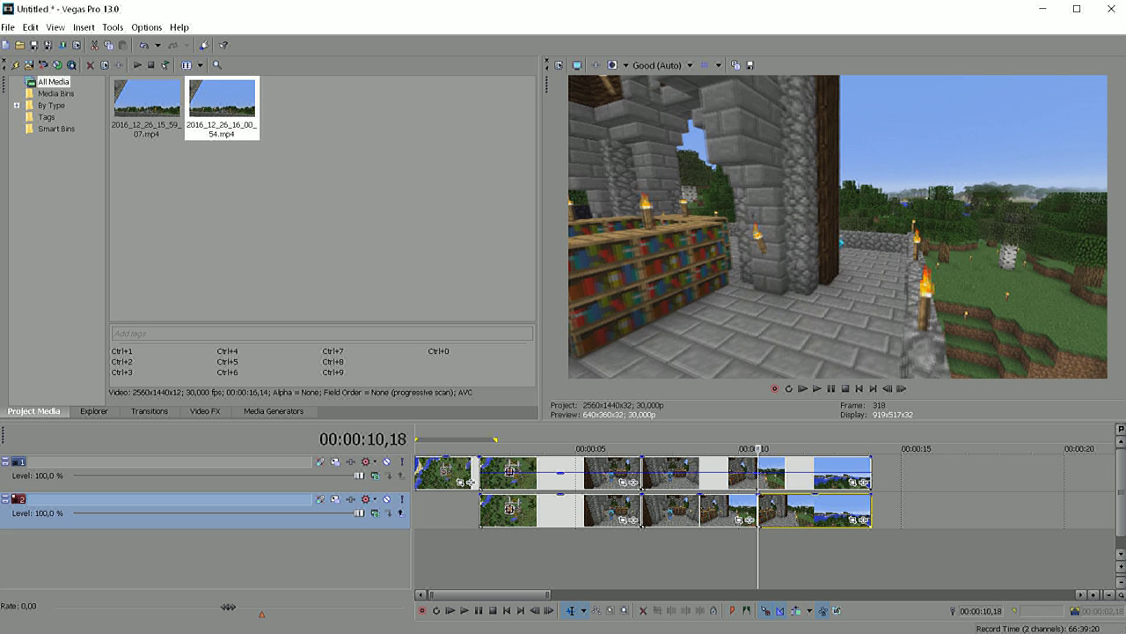
Delete the lower pieces before 00:00:07,01 and after 00:00:10,18 and raise the matching upper pieces to full opacity.
{"action": "left_click", "coordinate": [759, 473]}
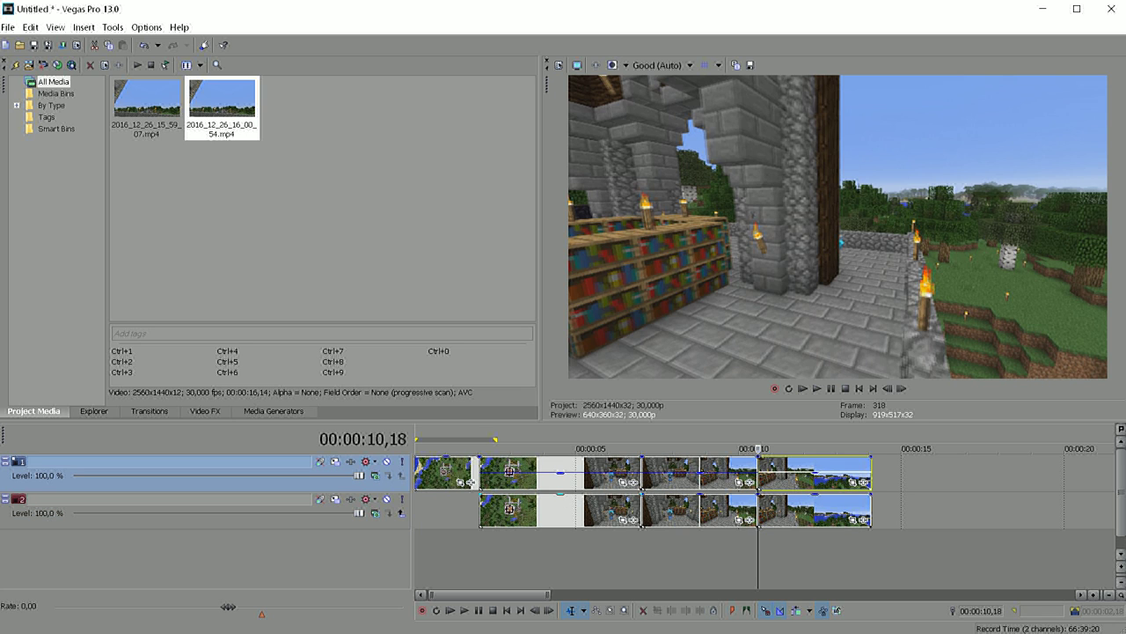
{"action": "left_click_drag", "start_coordinate": [560, 511], "coordinate": [555, 511]}
{"action": "key", "text": "Delete"}
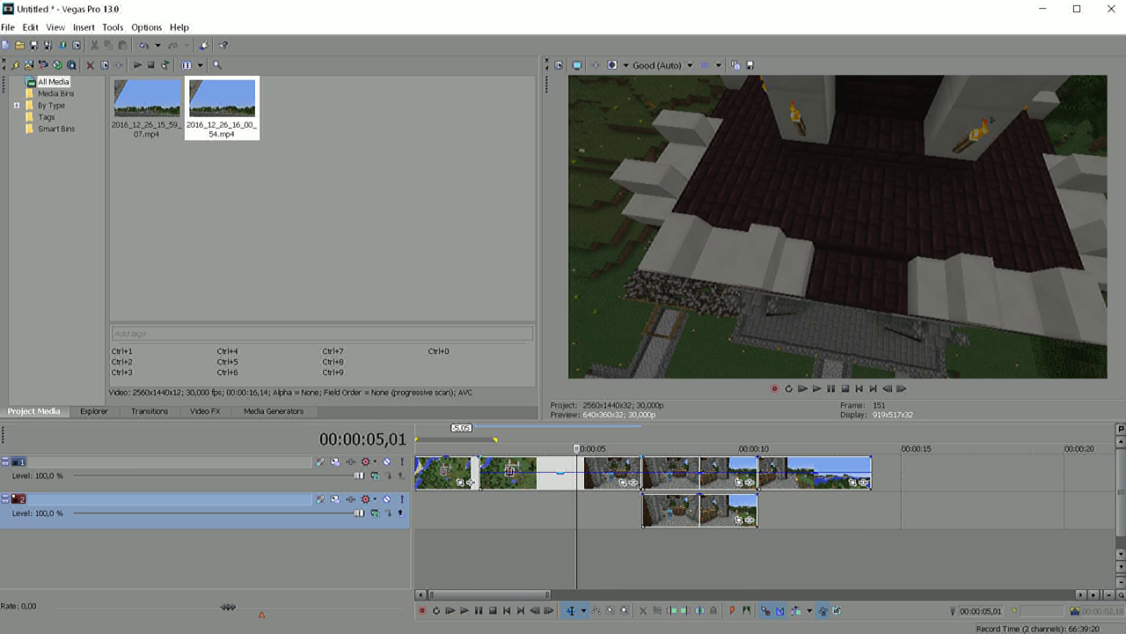
{"action": "left_click_drag", "start_coordinate": [560, 473], "coordinate": [561, 455]}
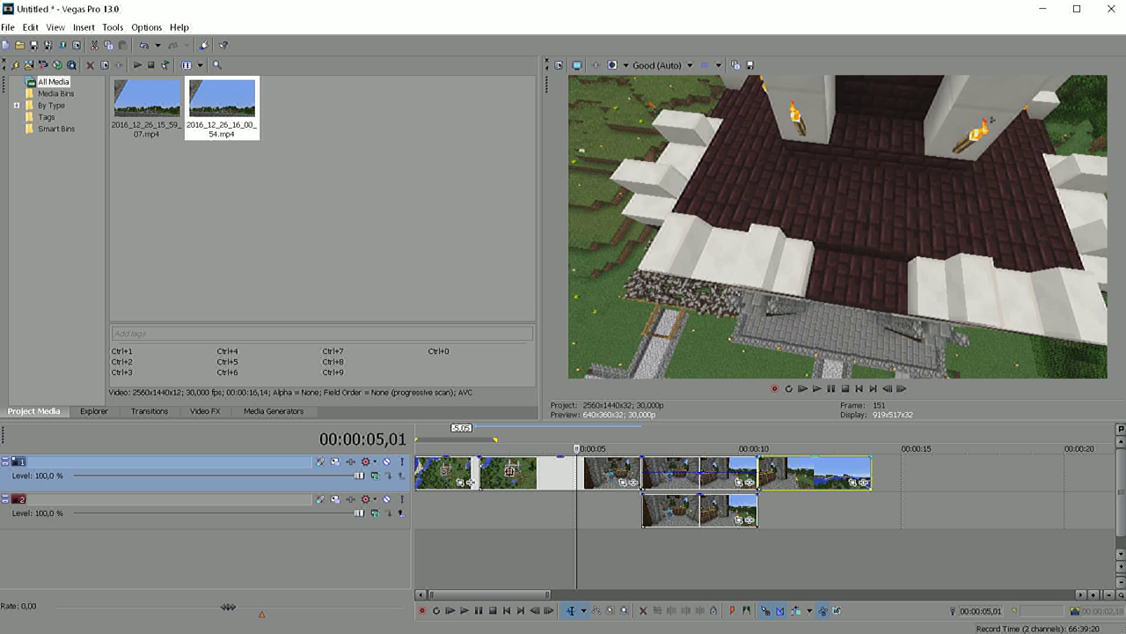
Delete the upper piece between 00:00:07,01 and 00:00:10,18 and move the lower piece into the gap.
{"action": "left_click", "coordinate": [714, 475]}
{"action": "key", "text": "Delete"}
{"action": "left_click_drag", "start_coordinate": [713, 510], "coordinate": [713, 504]}
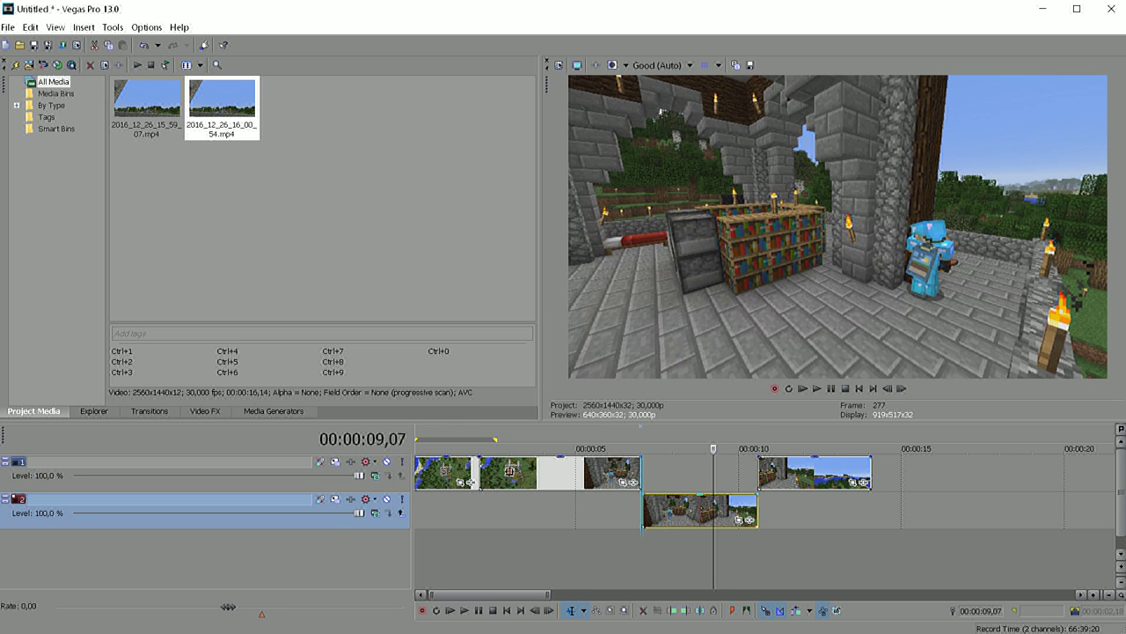